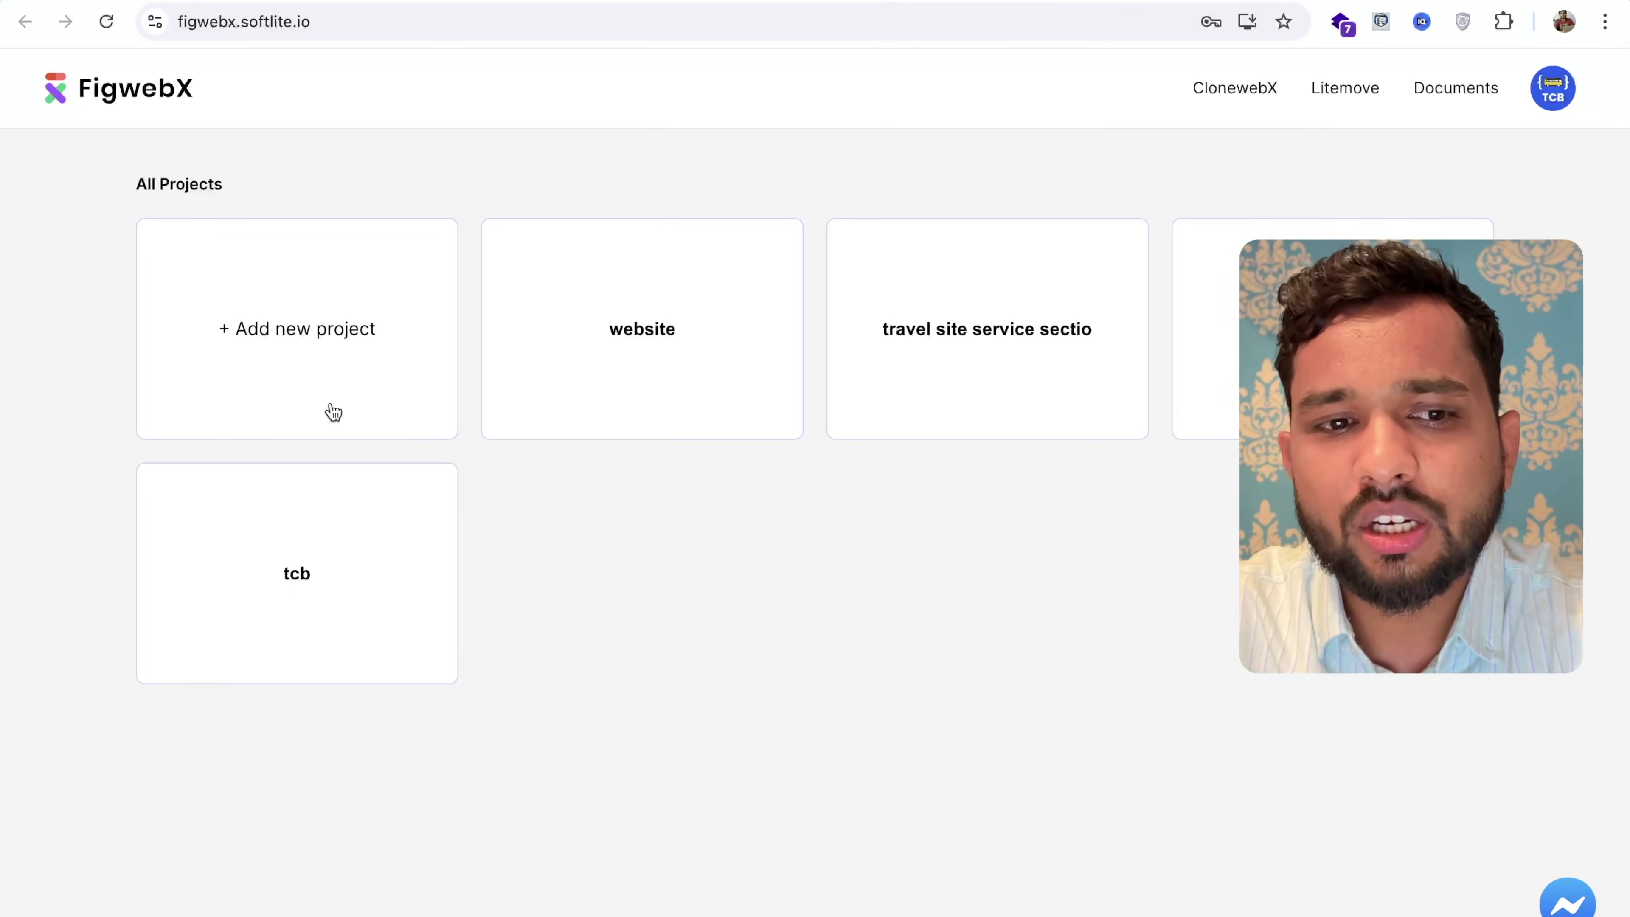
# Create a new FigwebX project named companywebsite
pyautogui.click(302, 335)
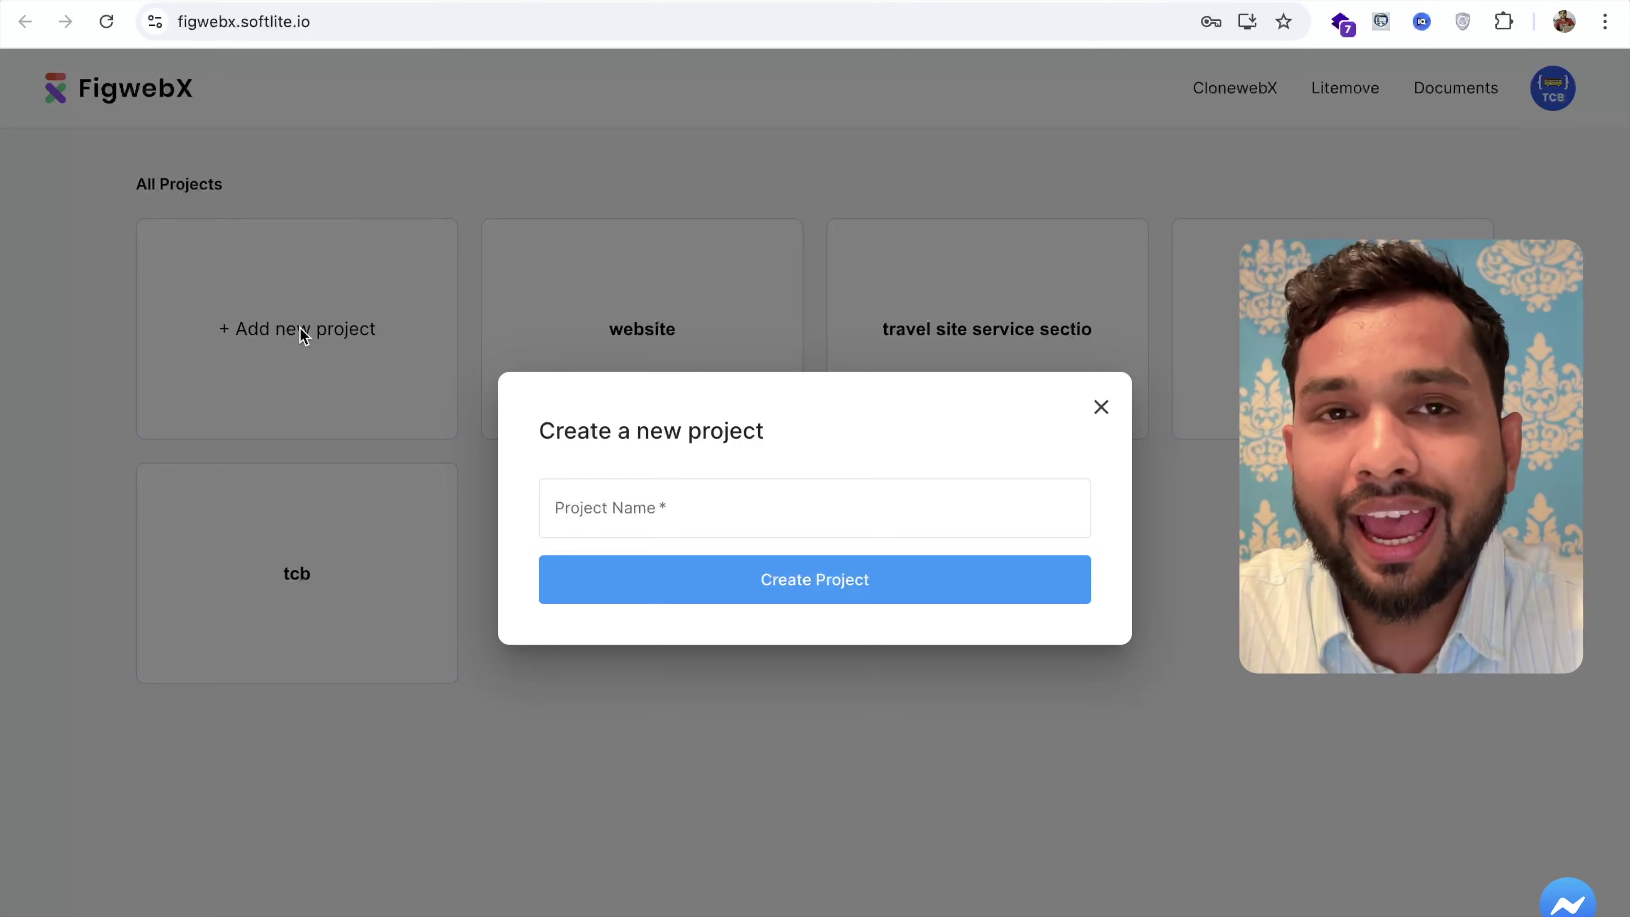
pyautogui.click(755, 483)
pyautogui.write('company')
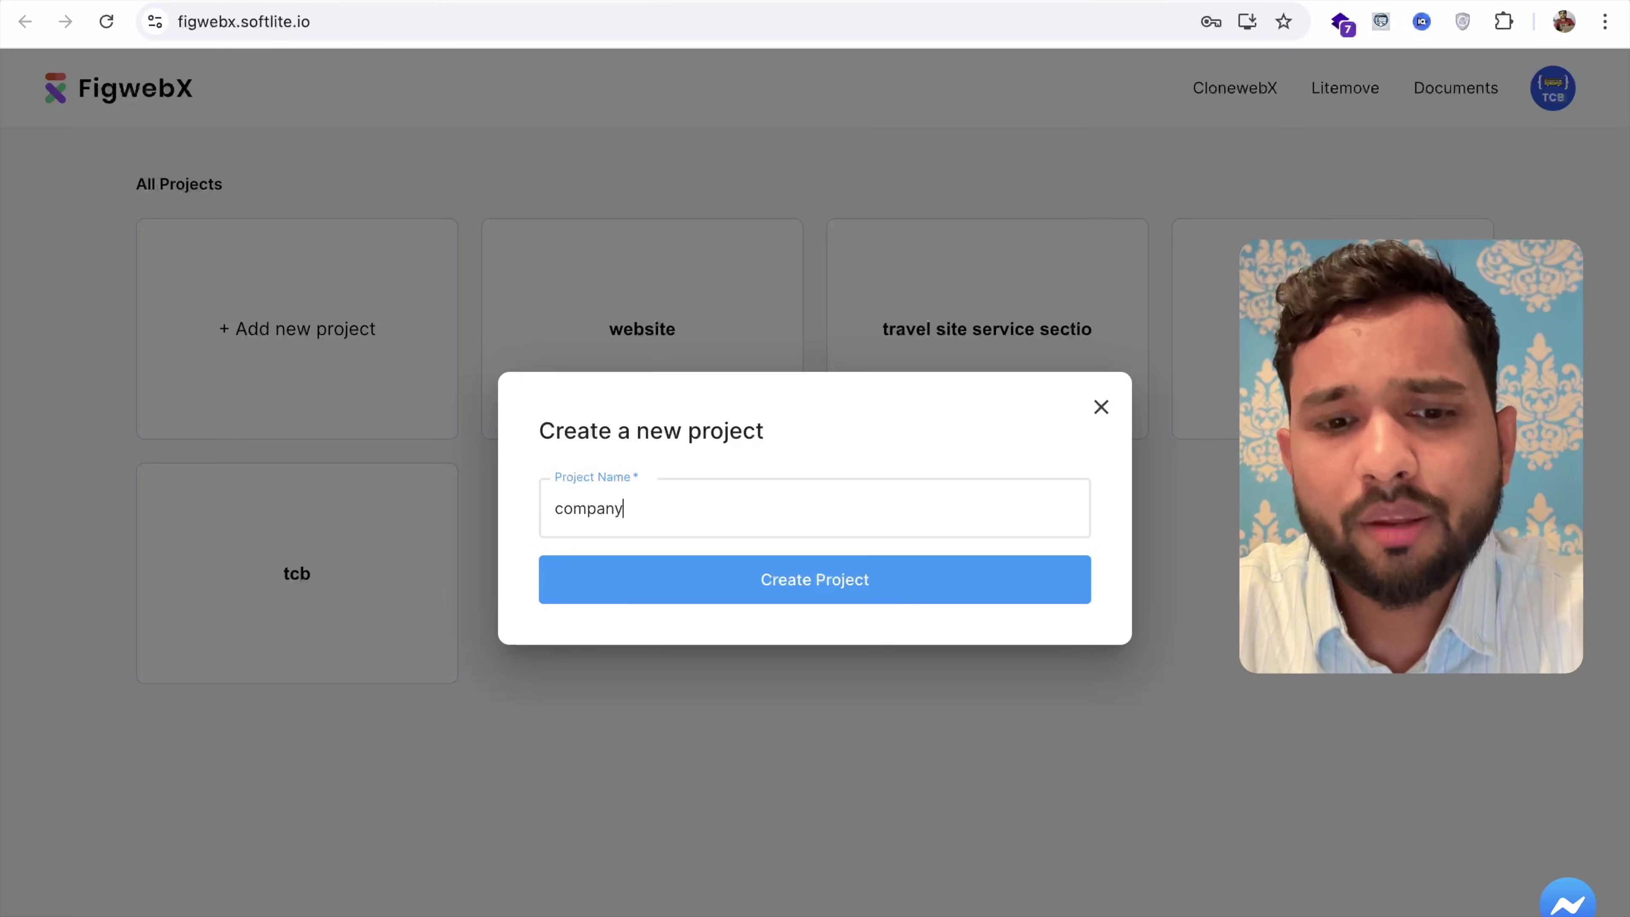
pyautogui.write('website')
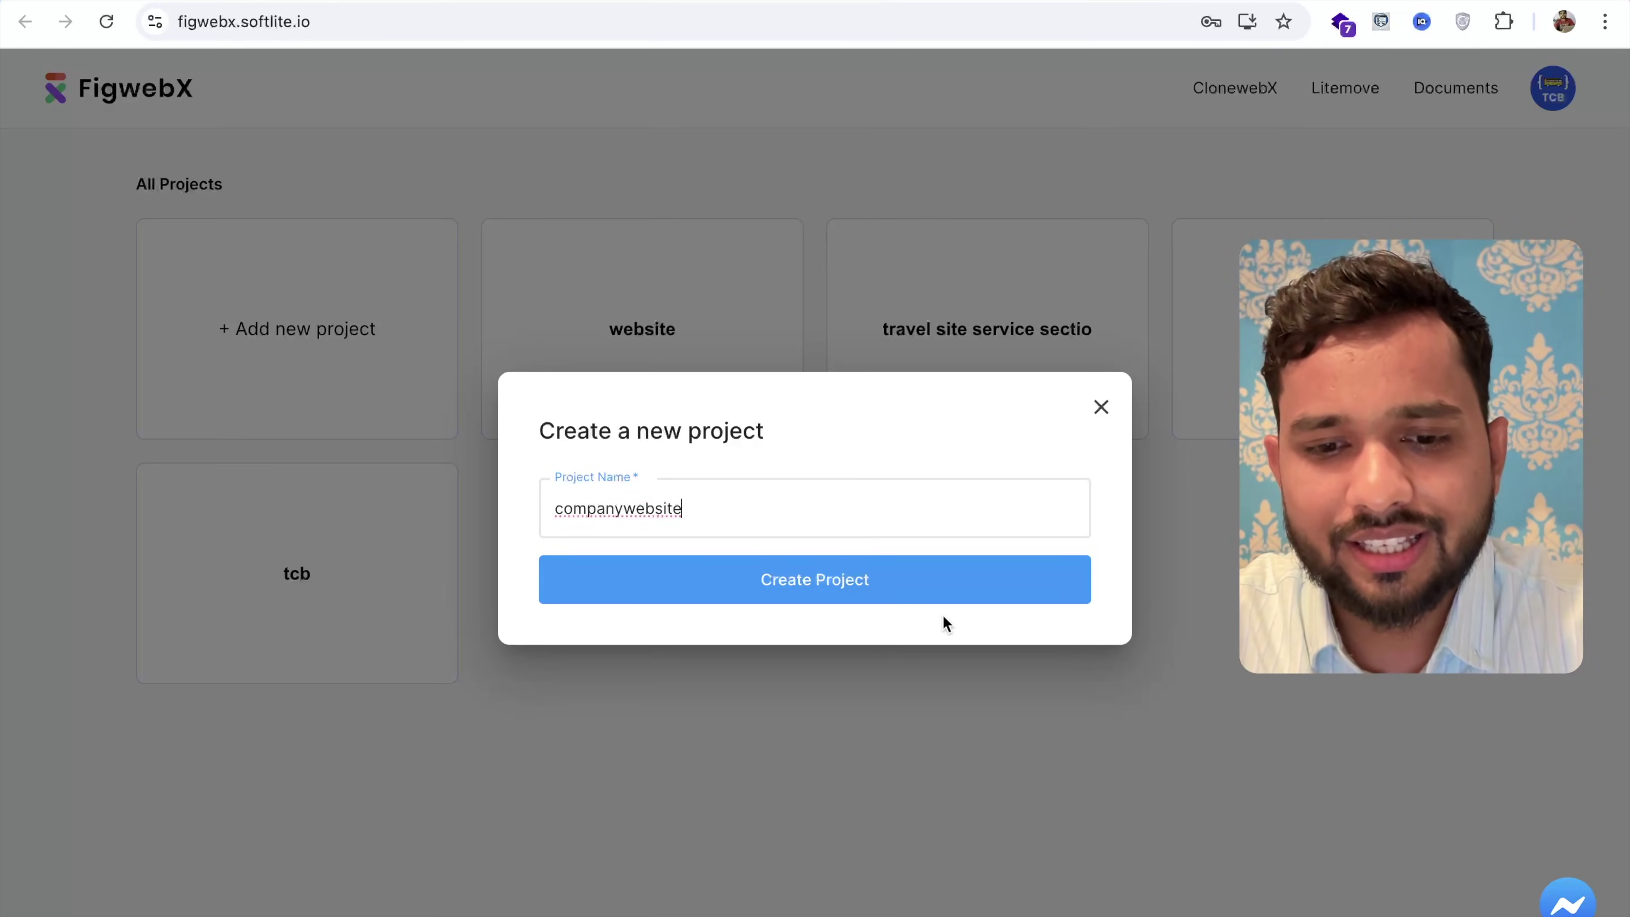
pyautogui.click(812, 595)
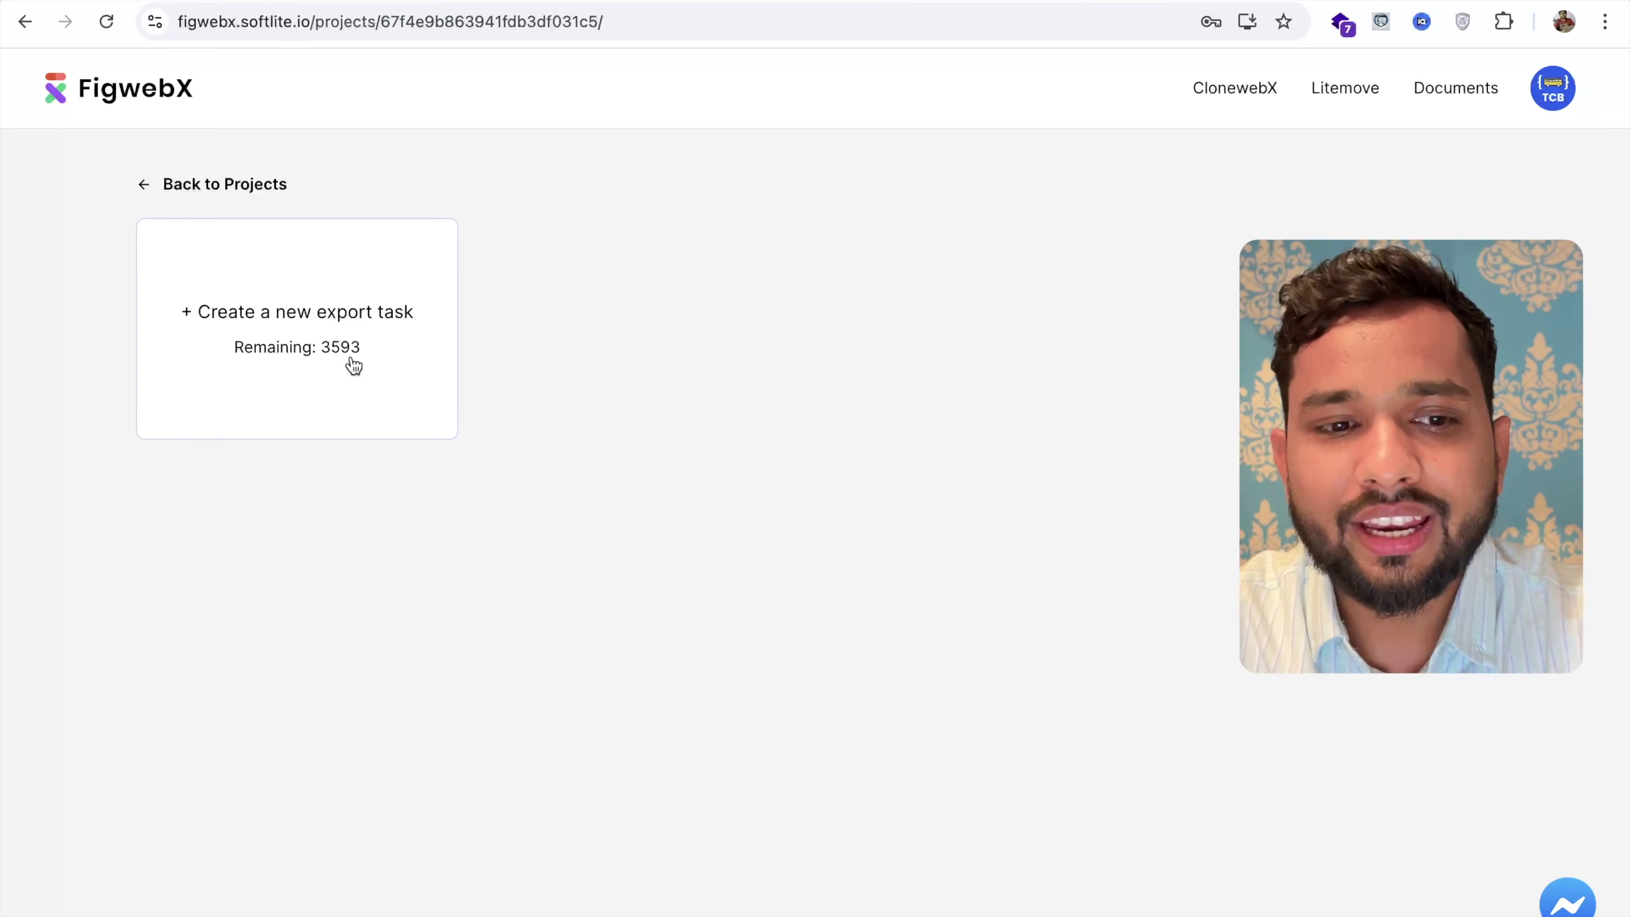
# Start a new export task for the companywebsite project
pyautogui.click(308, 327)
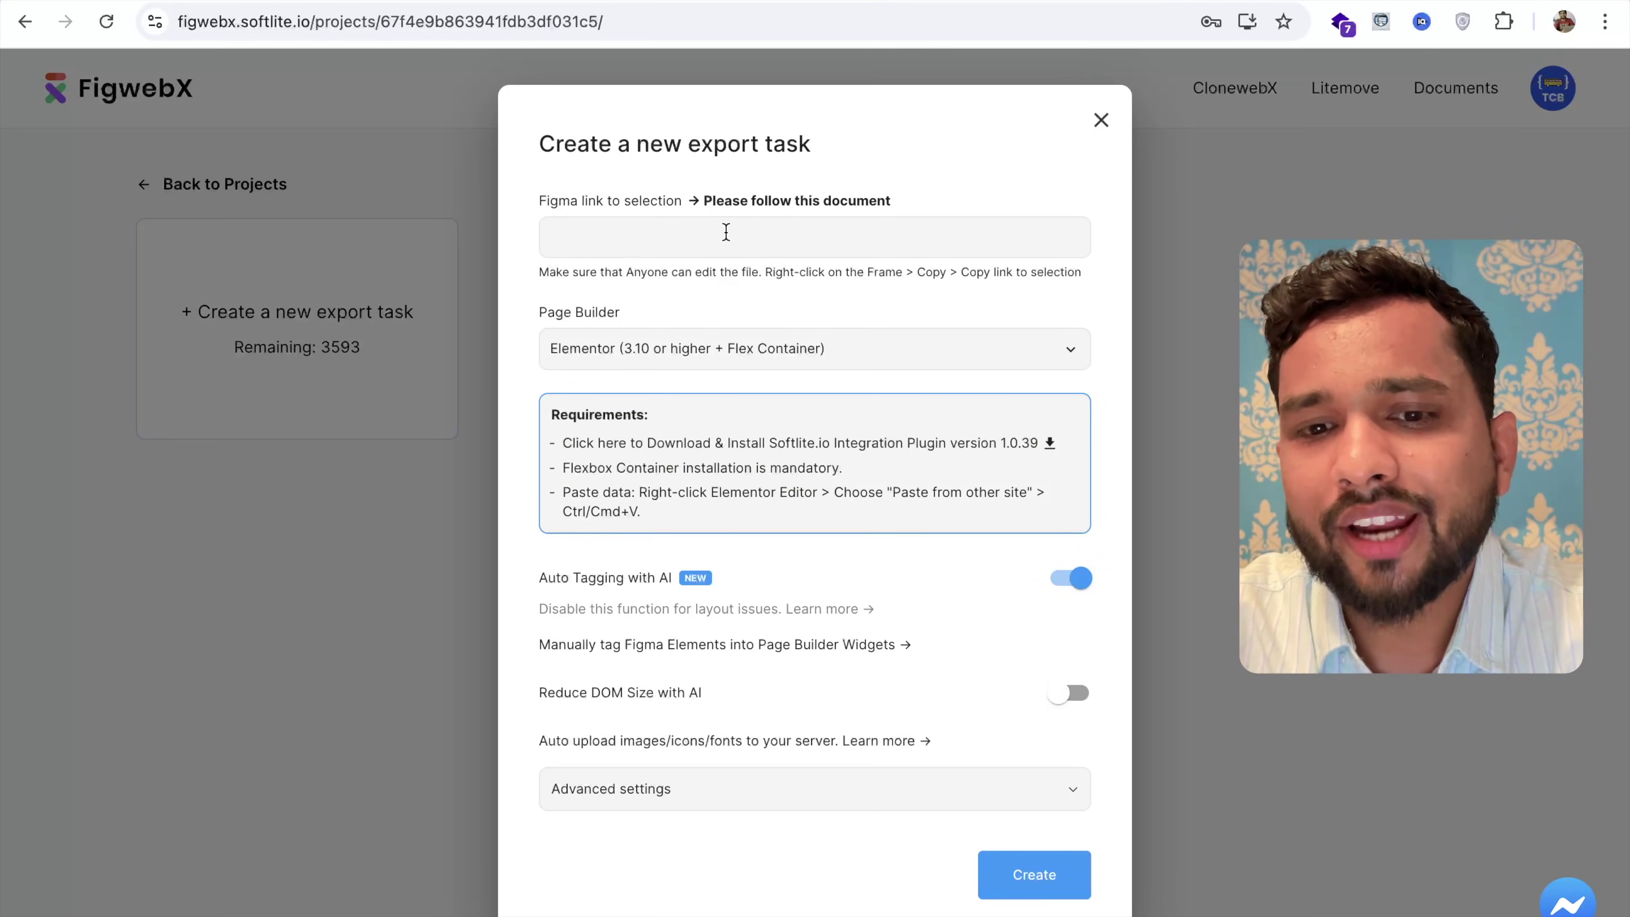
pyautogui.click(641, 234)
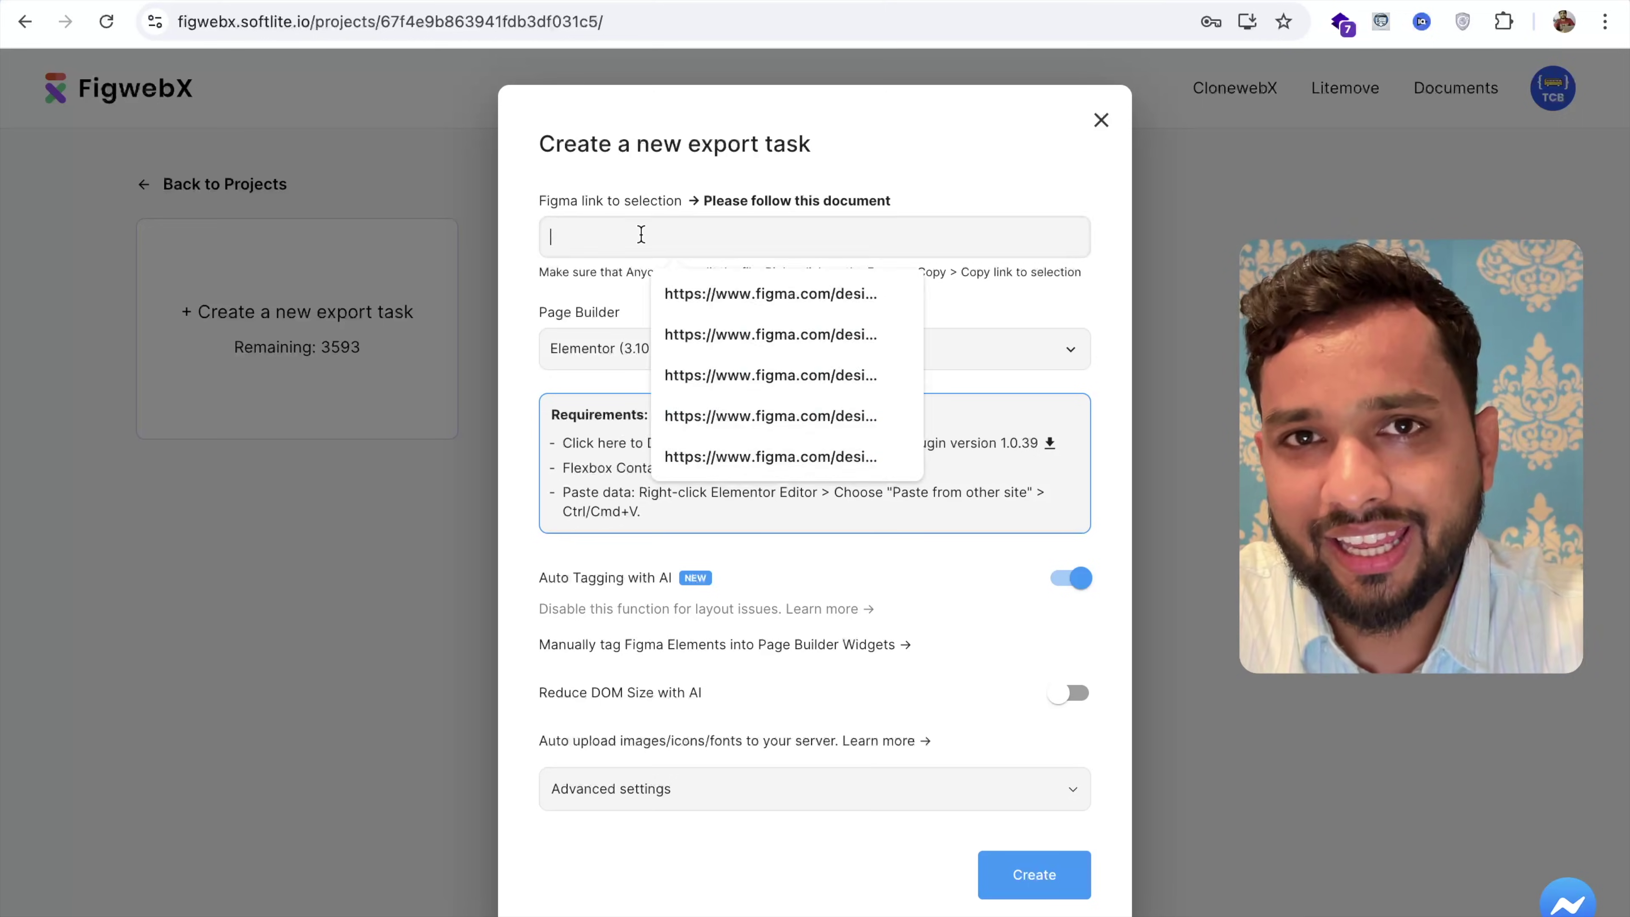
pyautogui.press('Escape')
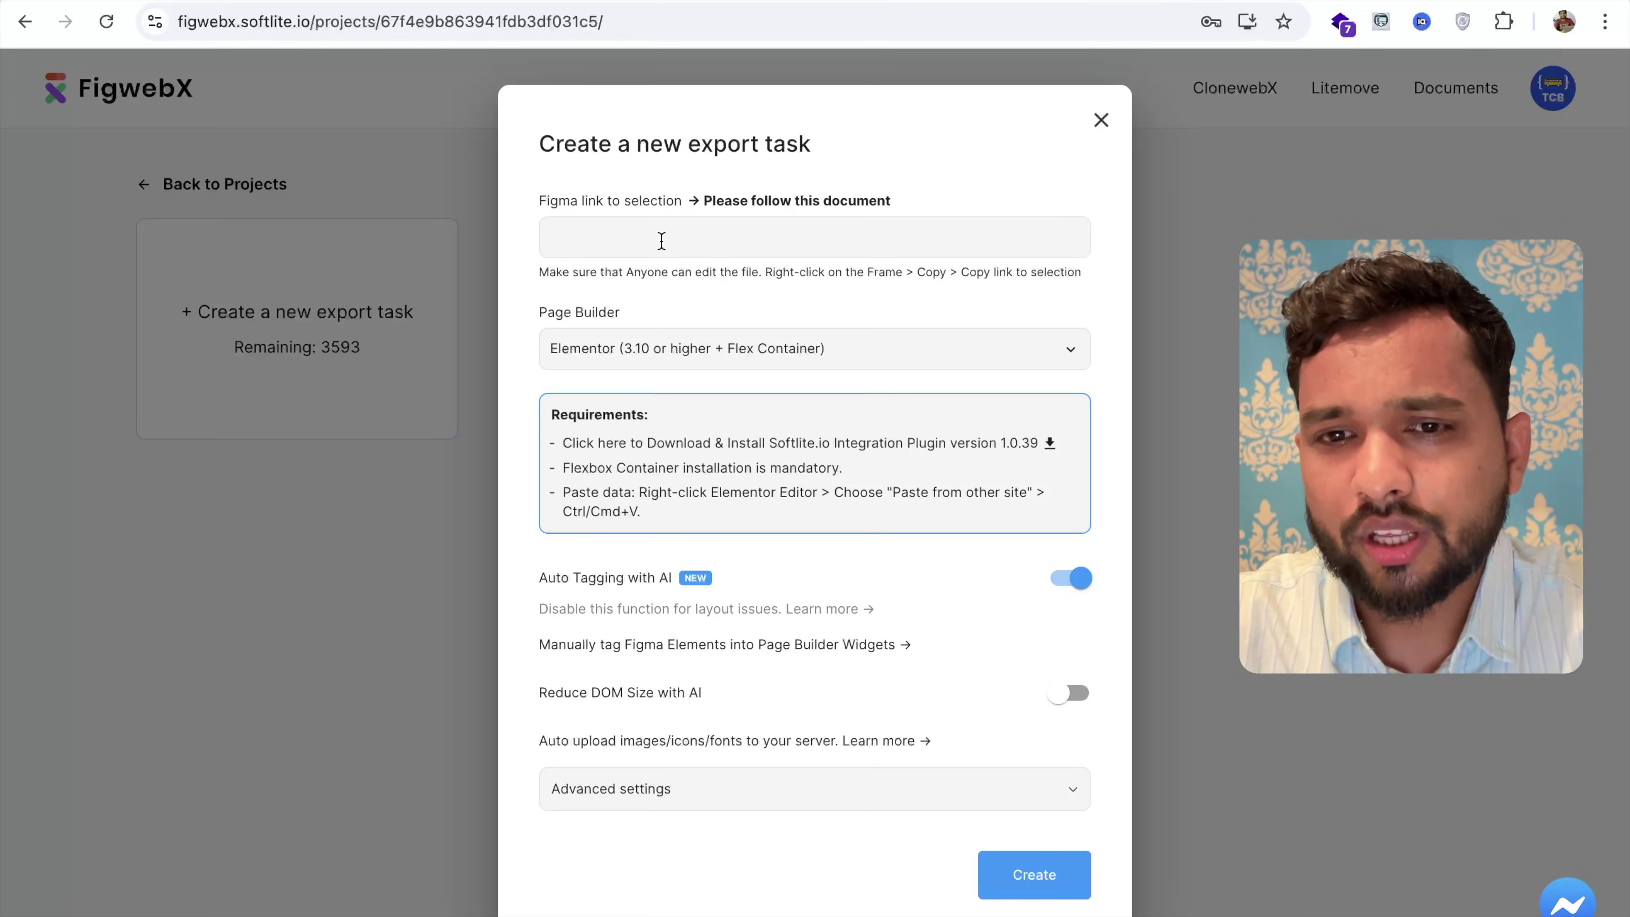
pyautogui.click(1184, 2)
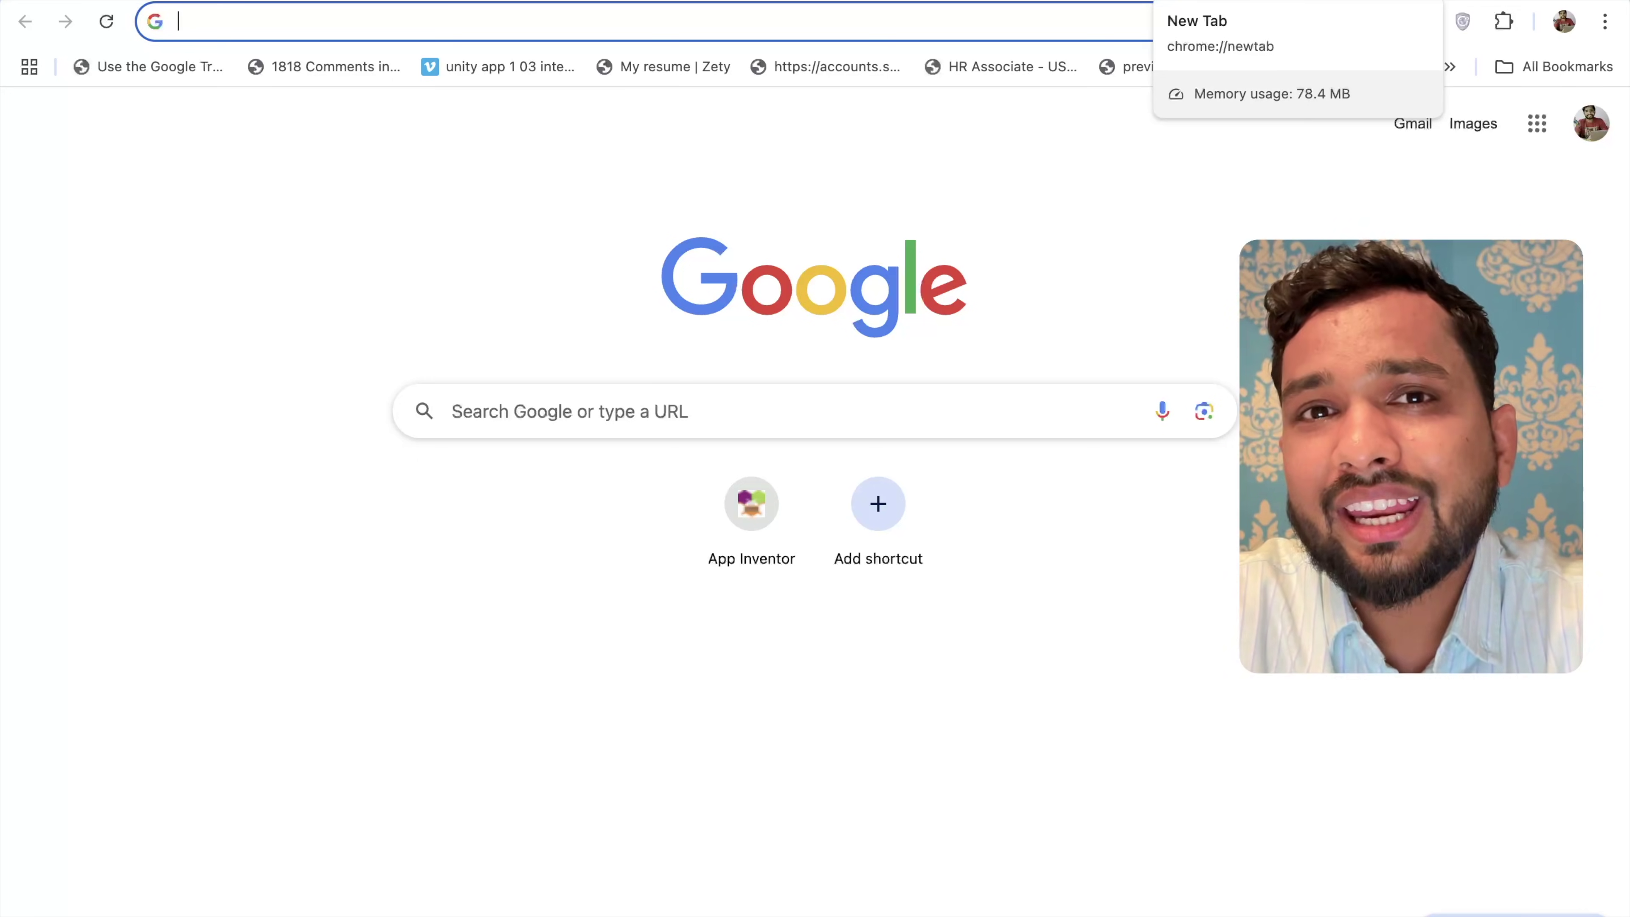
# Search Google for free Figma website templates and open Figma's Free Website Templates page
pyautogui.write('figma website')
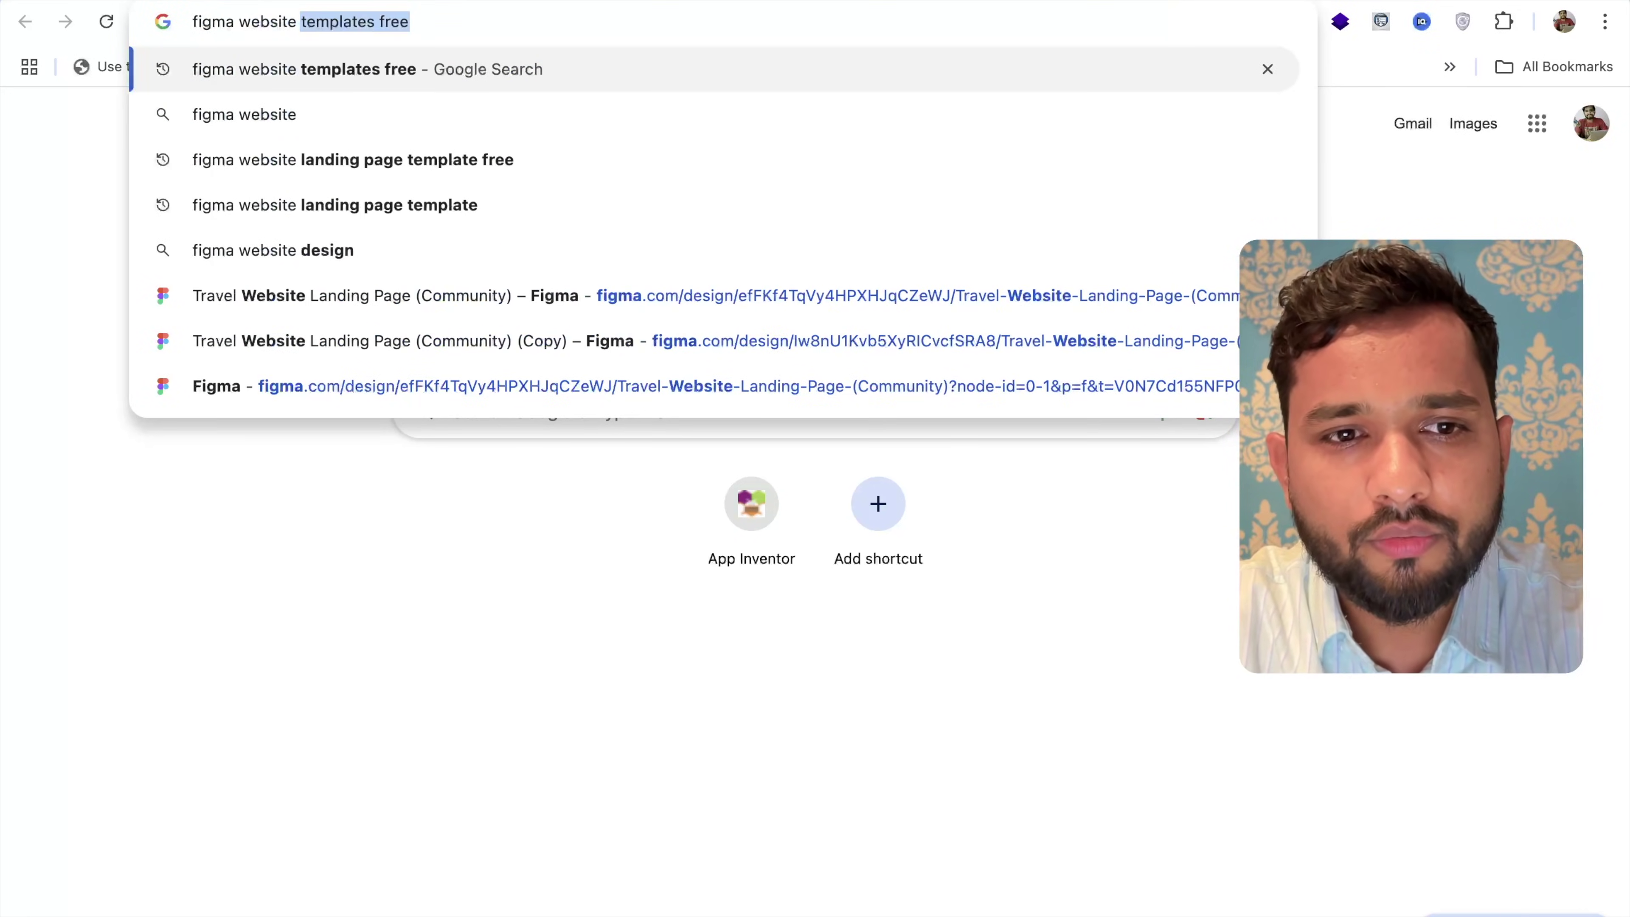
pyautogui.press('Return')
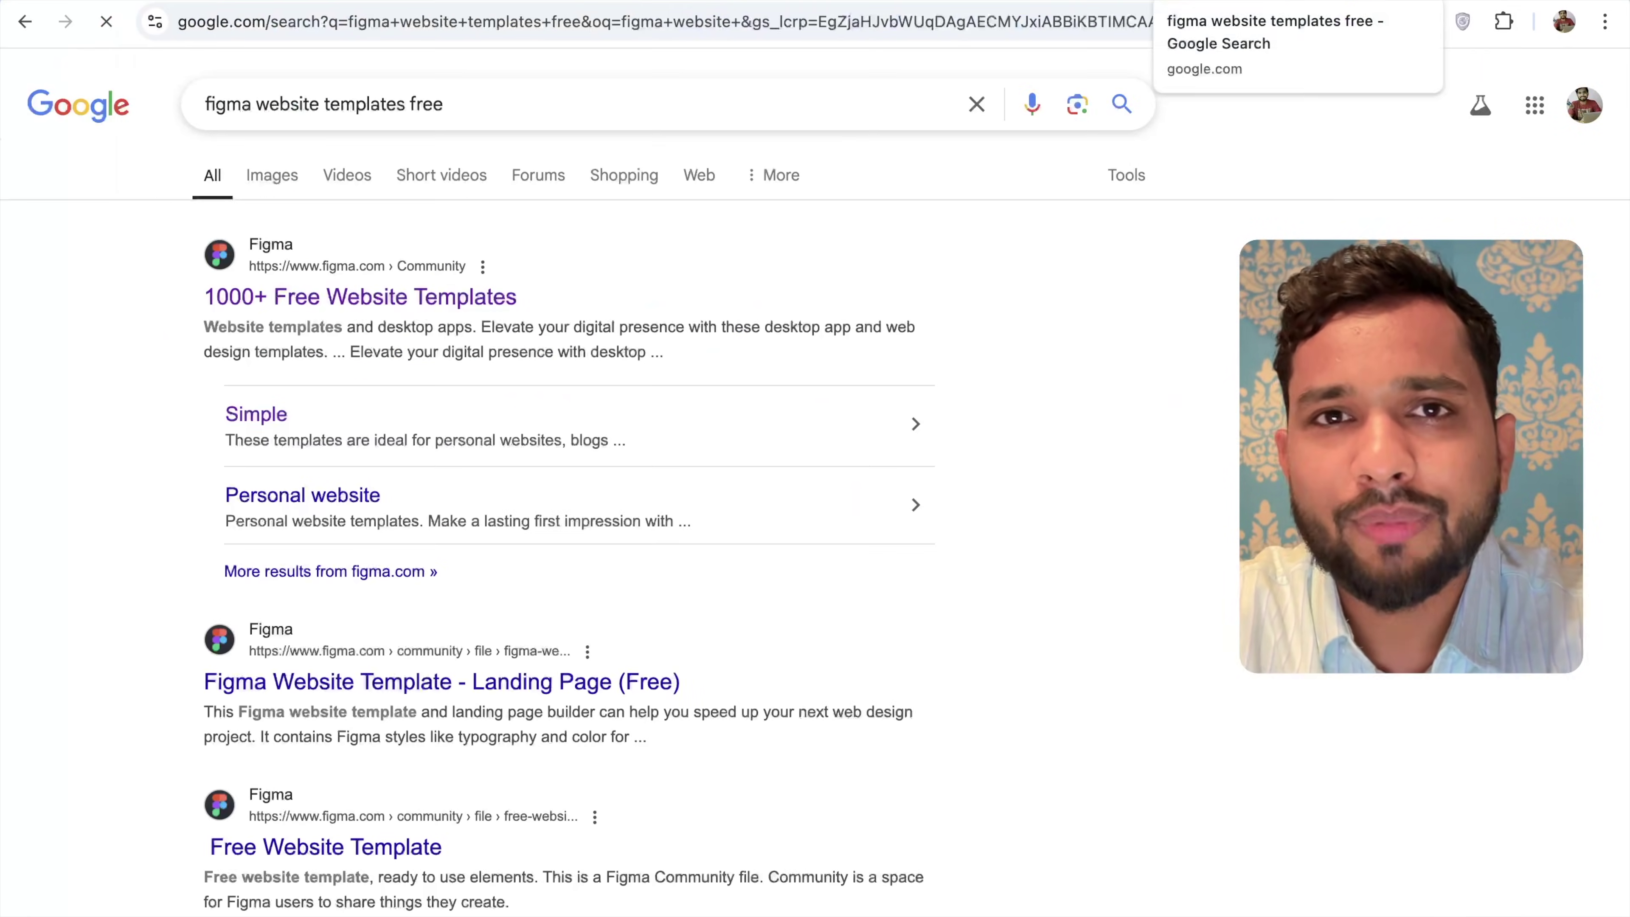
pyautogui.scroll(-1, 604, 469)
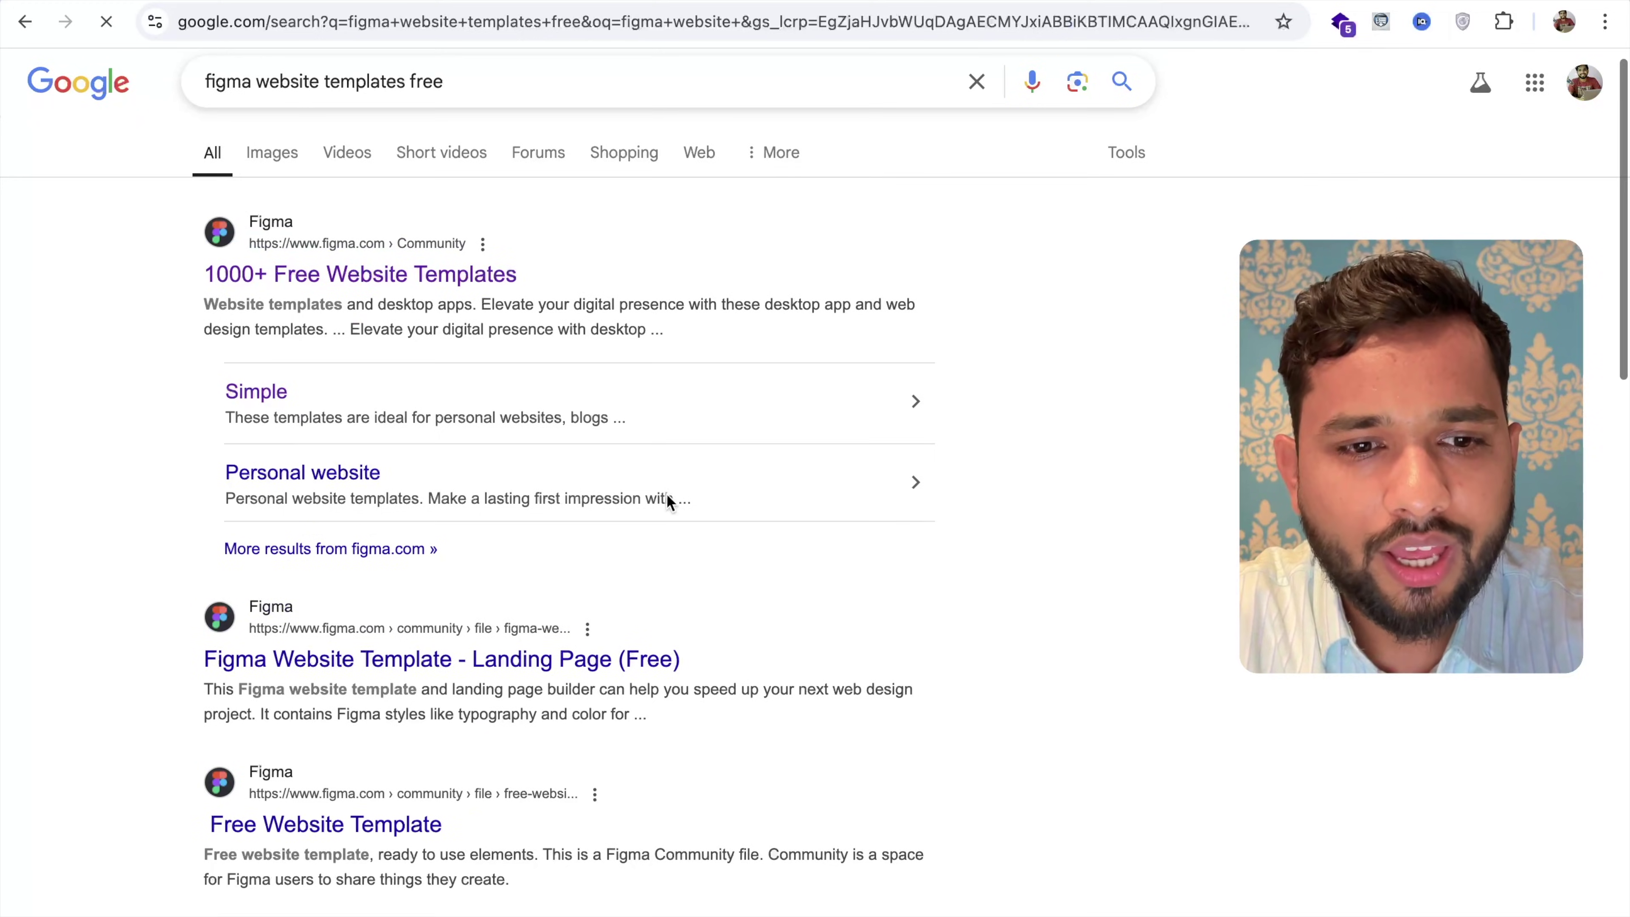
pyautogui.click(393, 249)
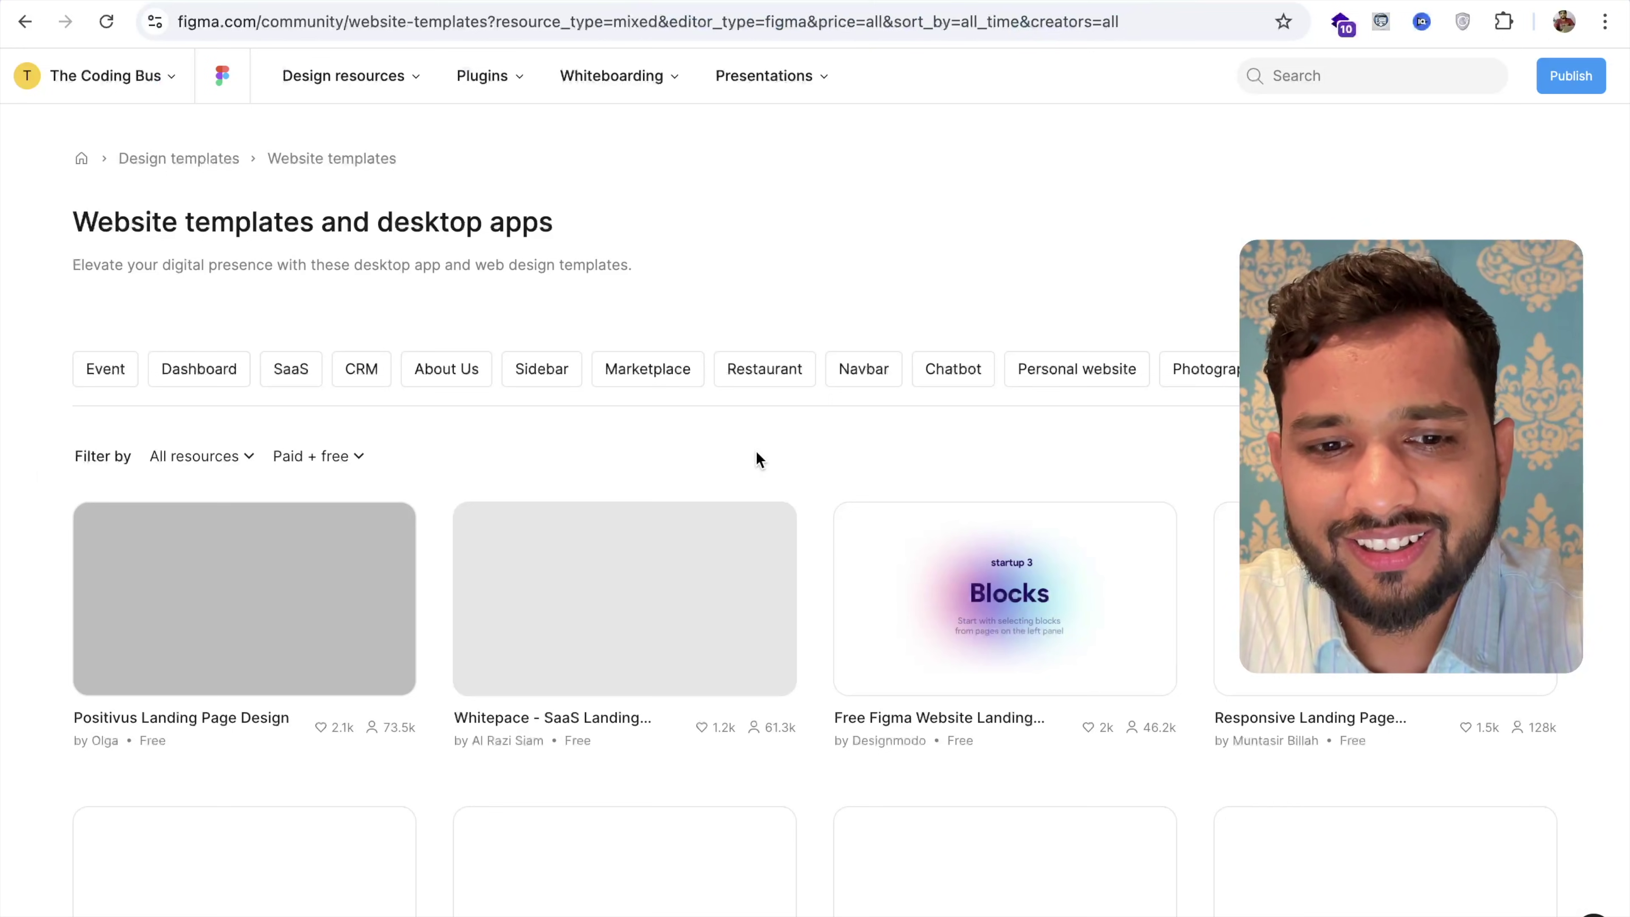
# Open the free Saas Landing Pages community template as an editable Figma file
pyautogui.scroll(-3, 40, 469)
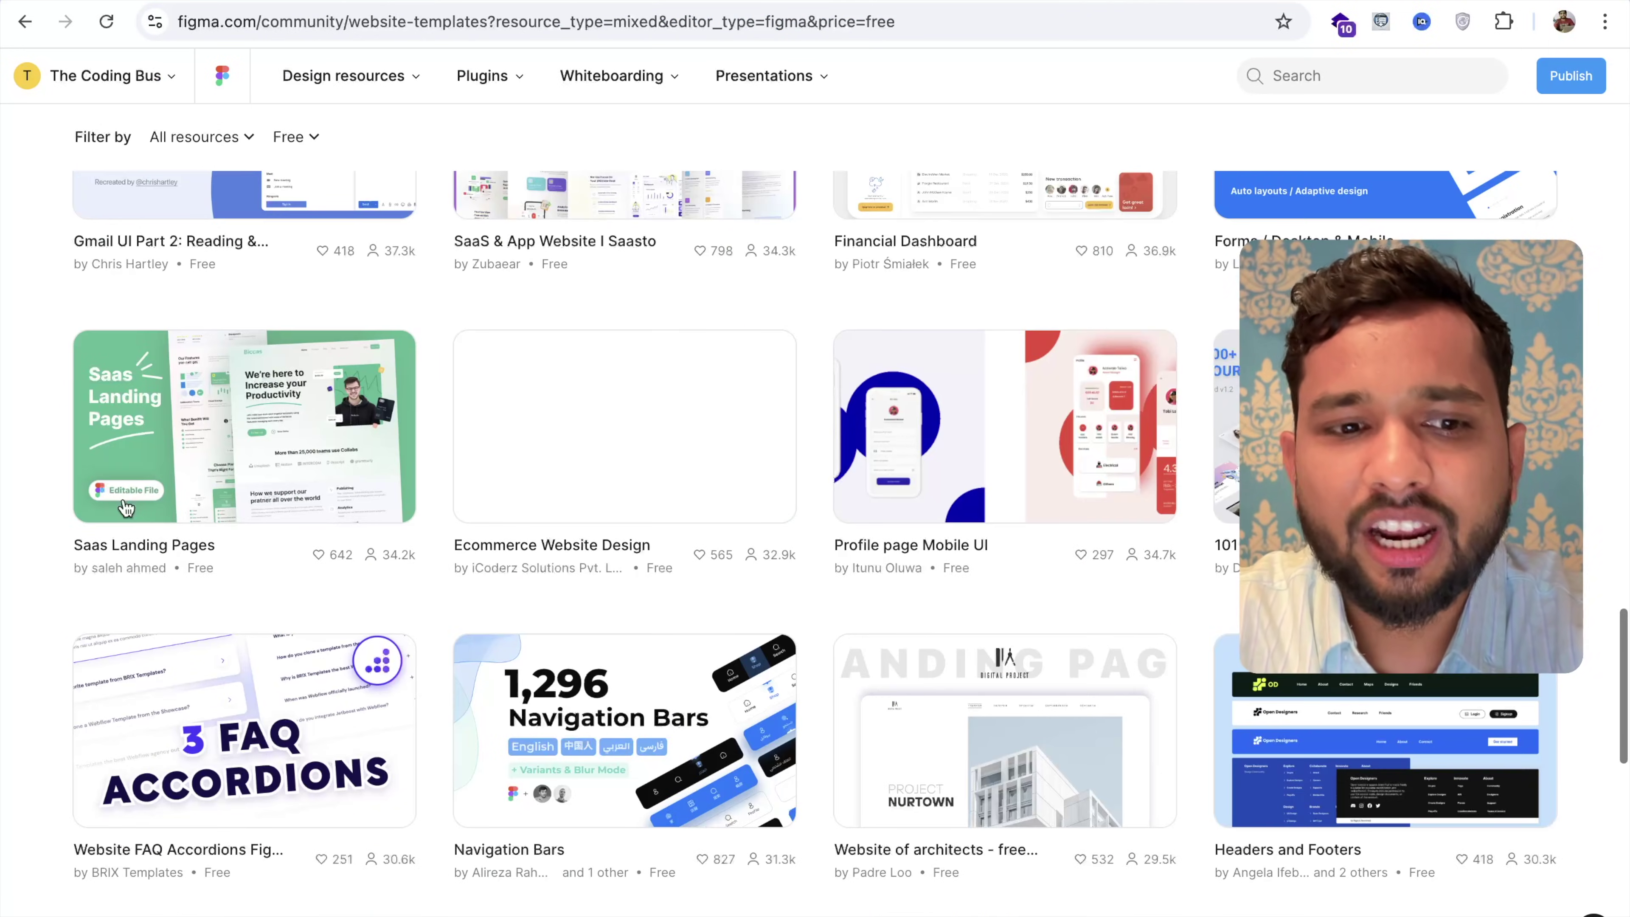
pyautogui.scroll(-1, 621, 411)
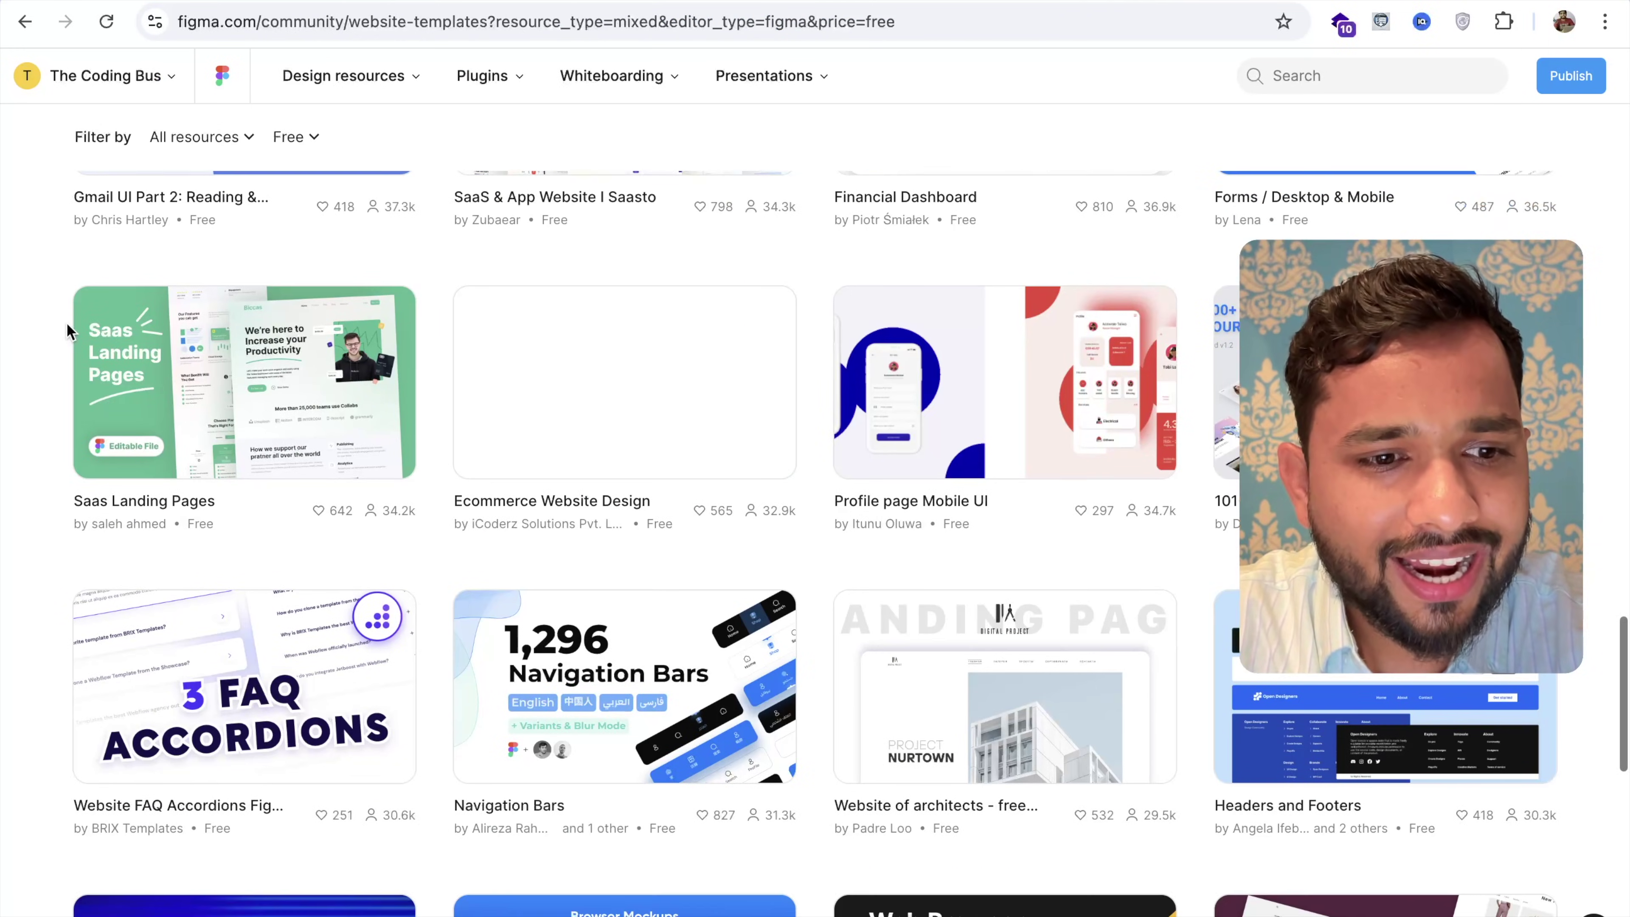
pyautogui.click(250, 369)
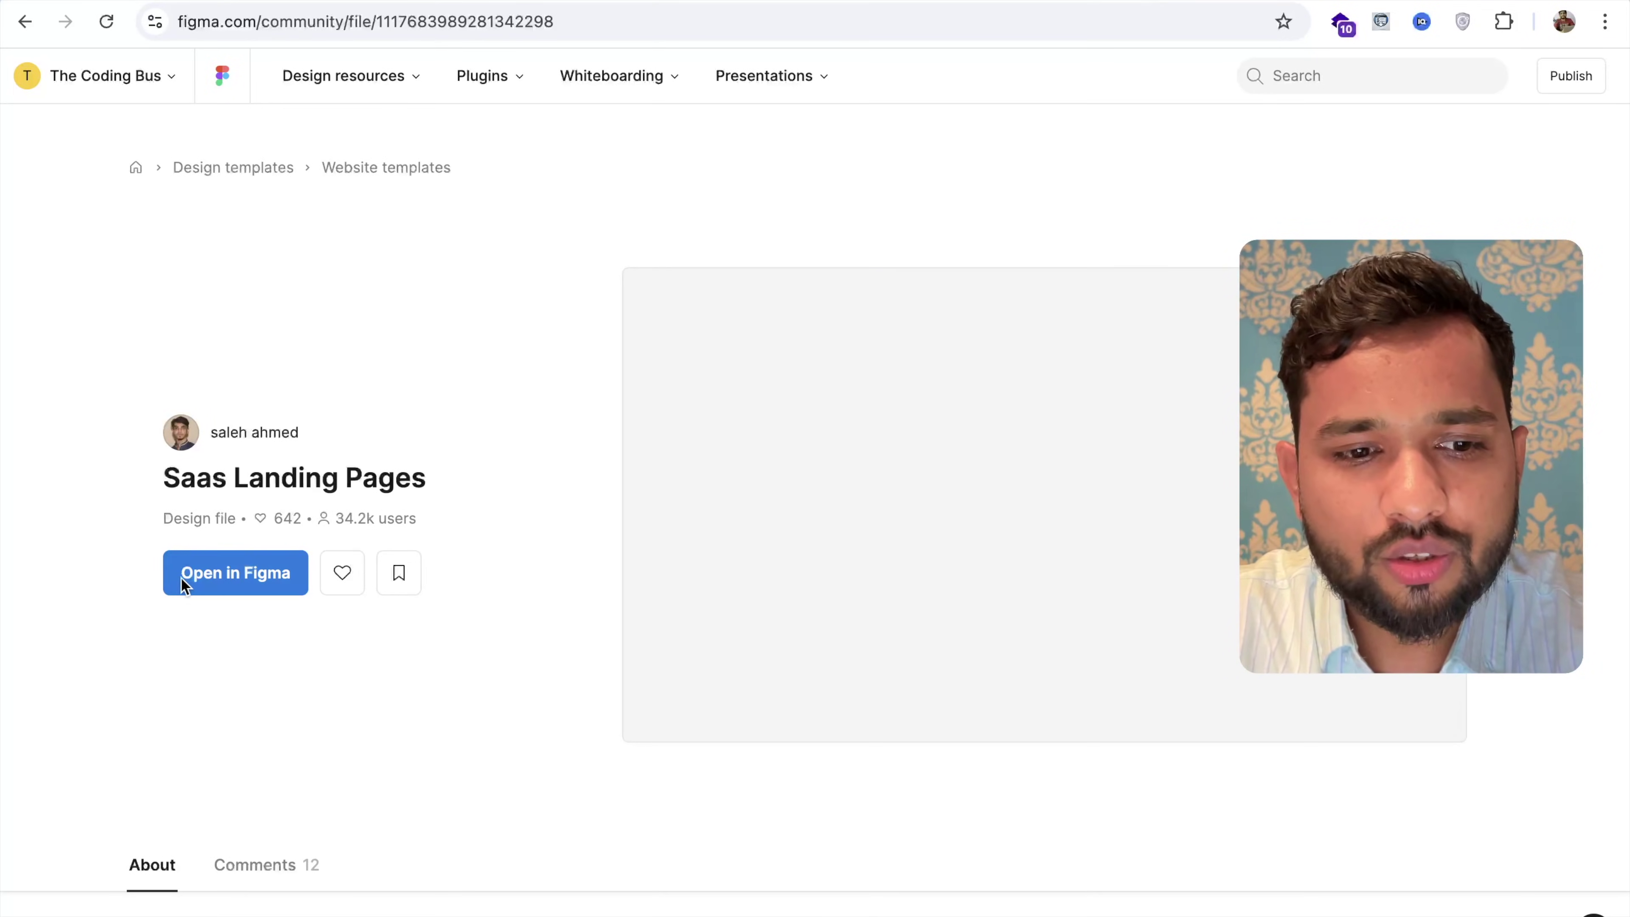
pyautogui.click(231, 573)
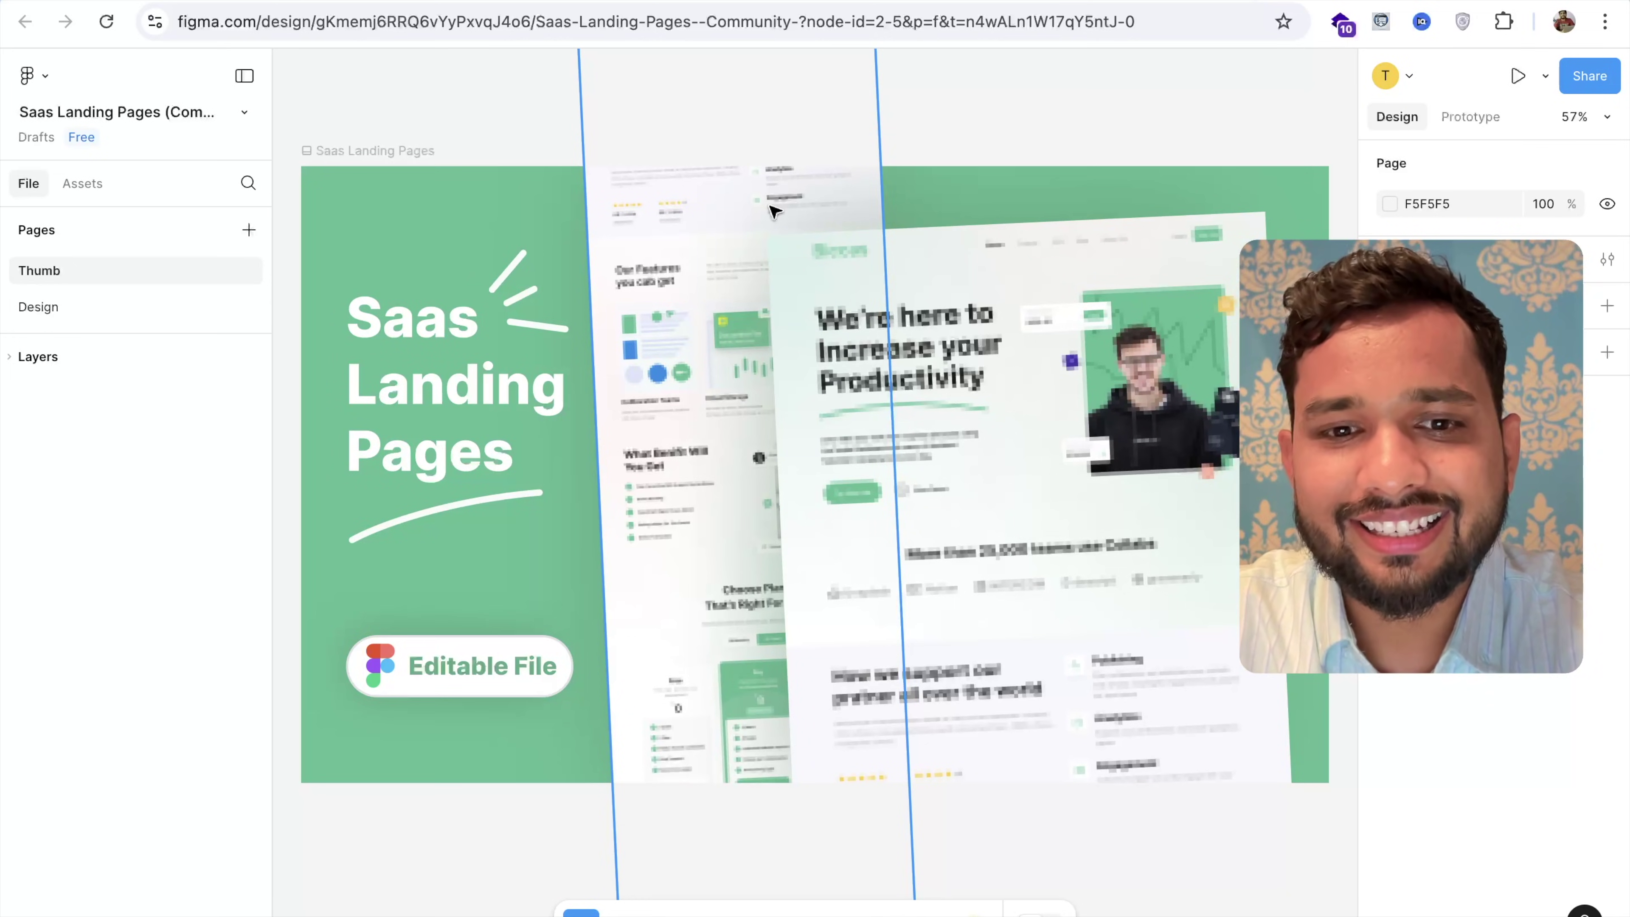
# Switch to the Design page and zoom into the Biccas landing page hero section
pyautogui.click(53, 311)
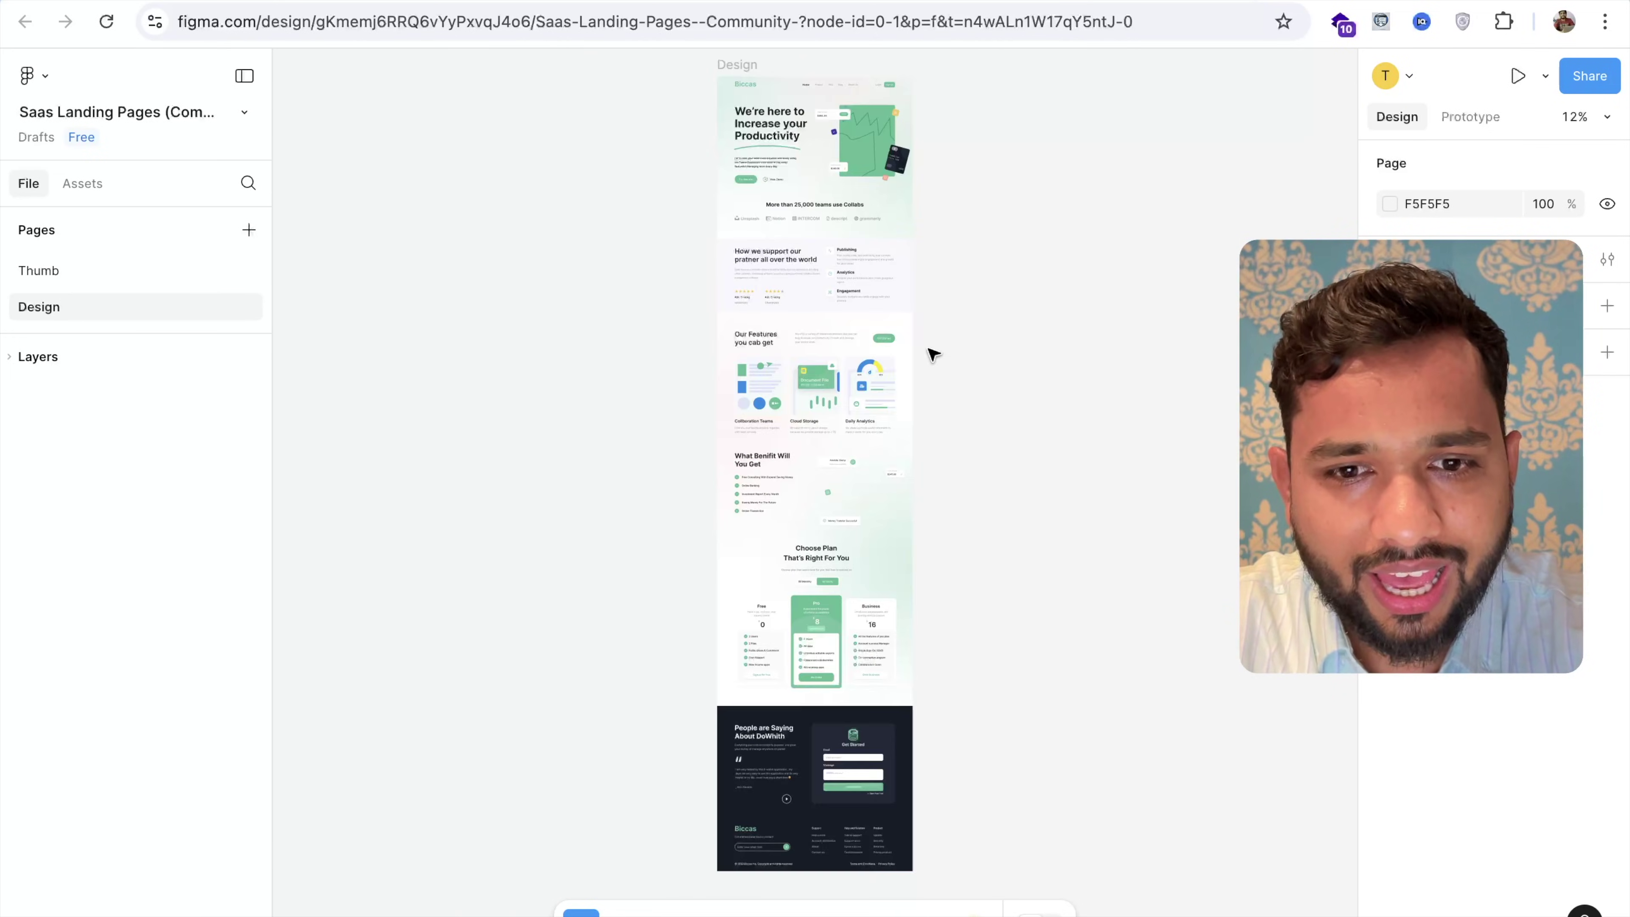
pyautogui.keyDown('ctrl'); pyautogui.scroll(8, 933, 354); pyautogui.keyUp('ctrl')
pyautogui.scroll(5, 934, 348)
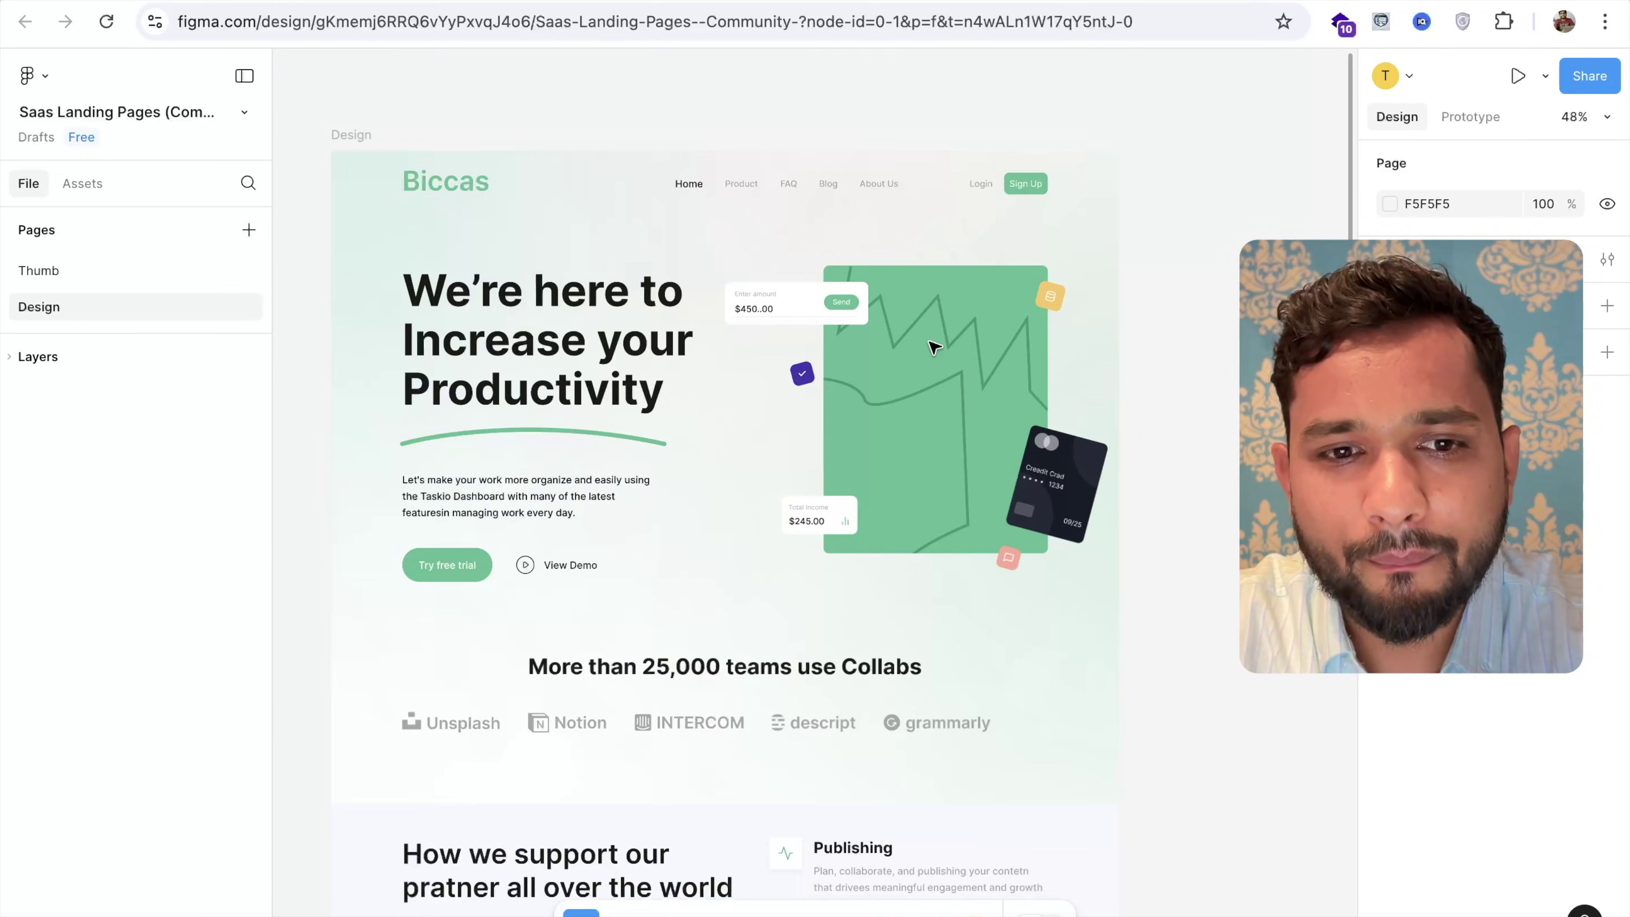
pyautogui.scroll(3, 934, 348)
pyautogui.scroll(-3, 835, 276)
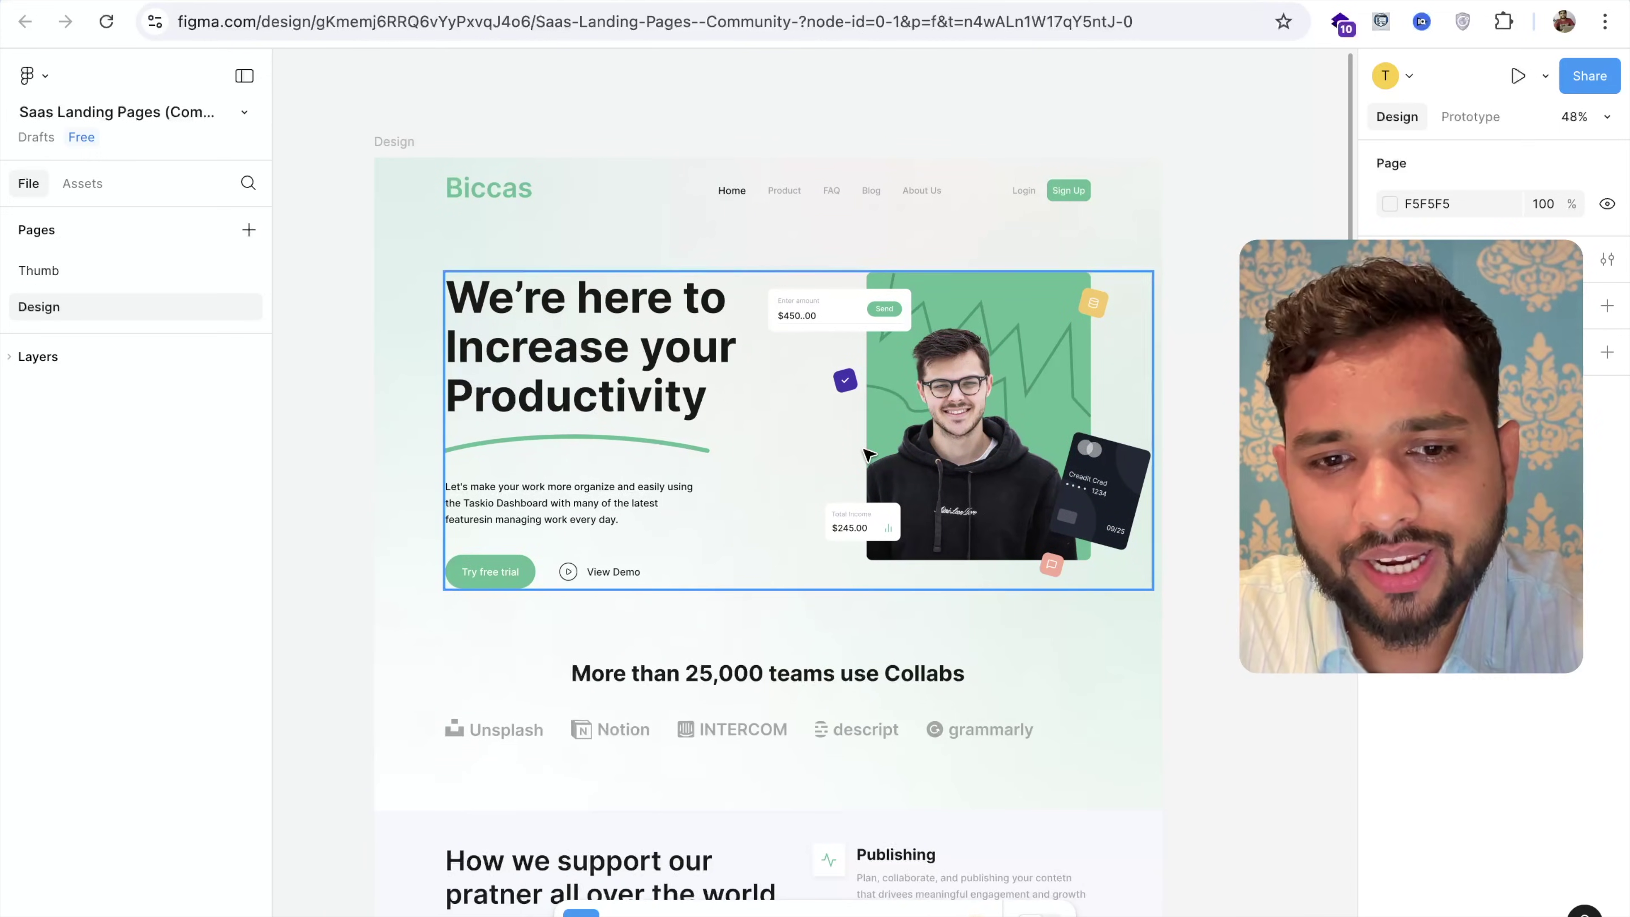
pyautogui.scroll(2, 770, 526)
pyautogui.hscroll(-1, 707, 578)
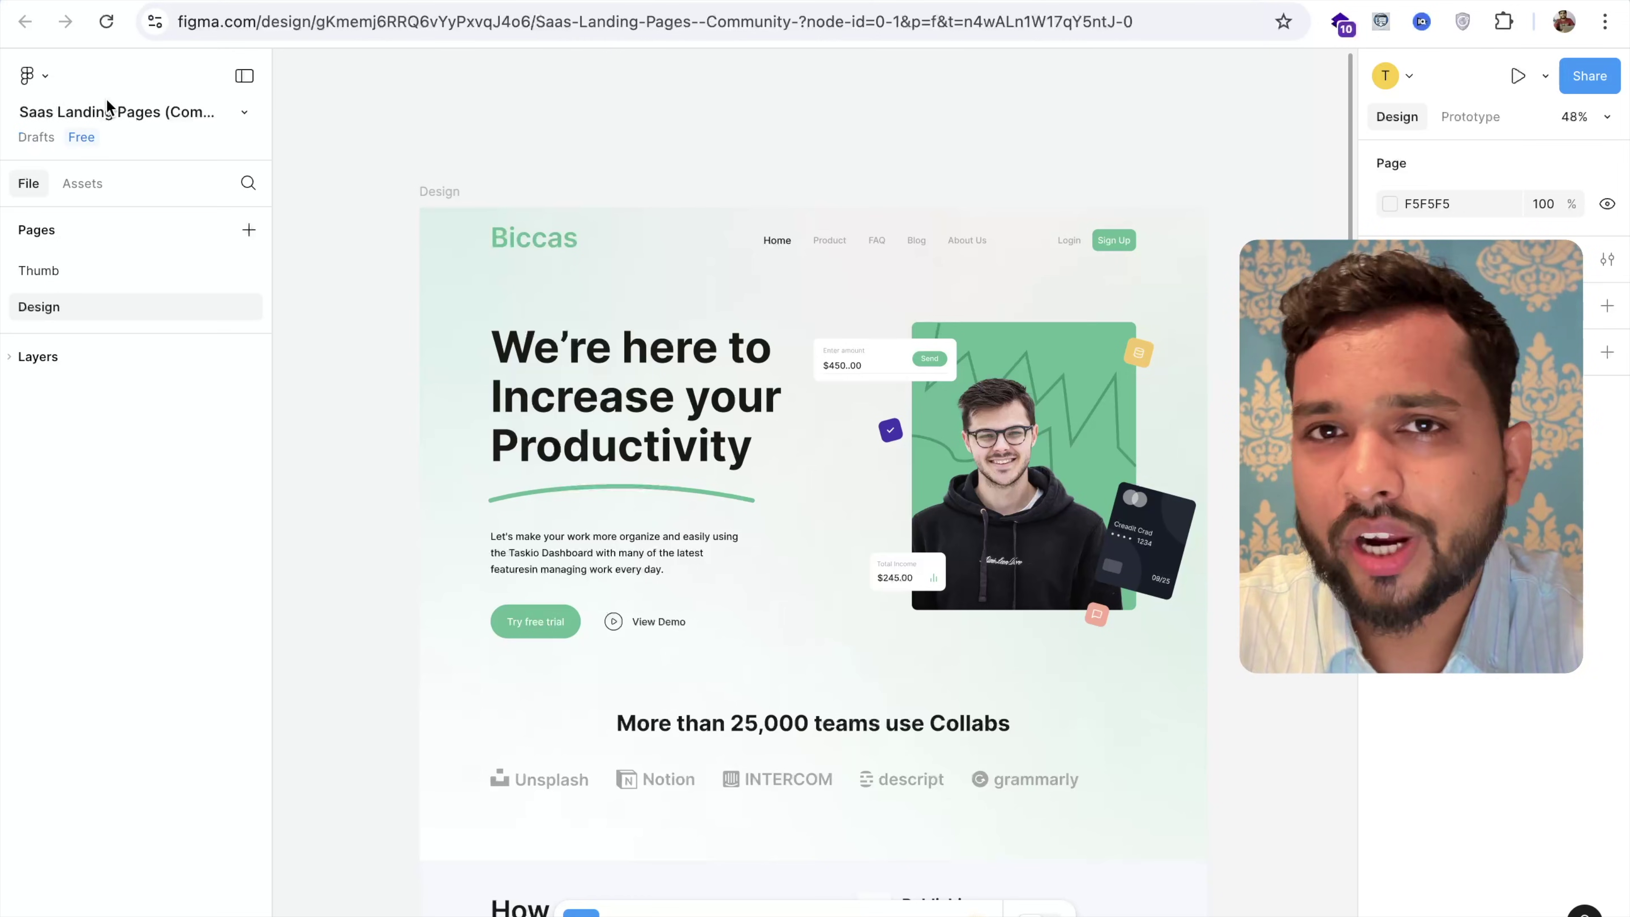
pyautogui.click(244, 114)
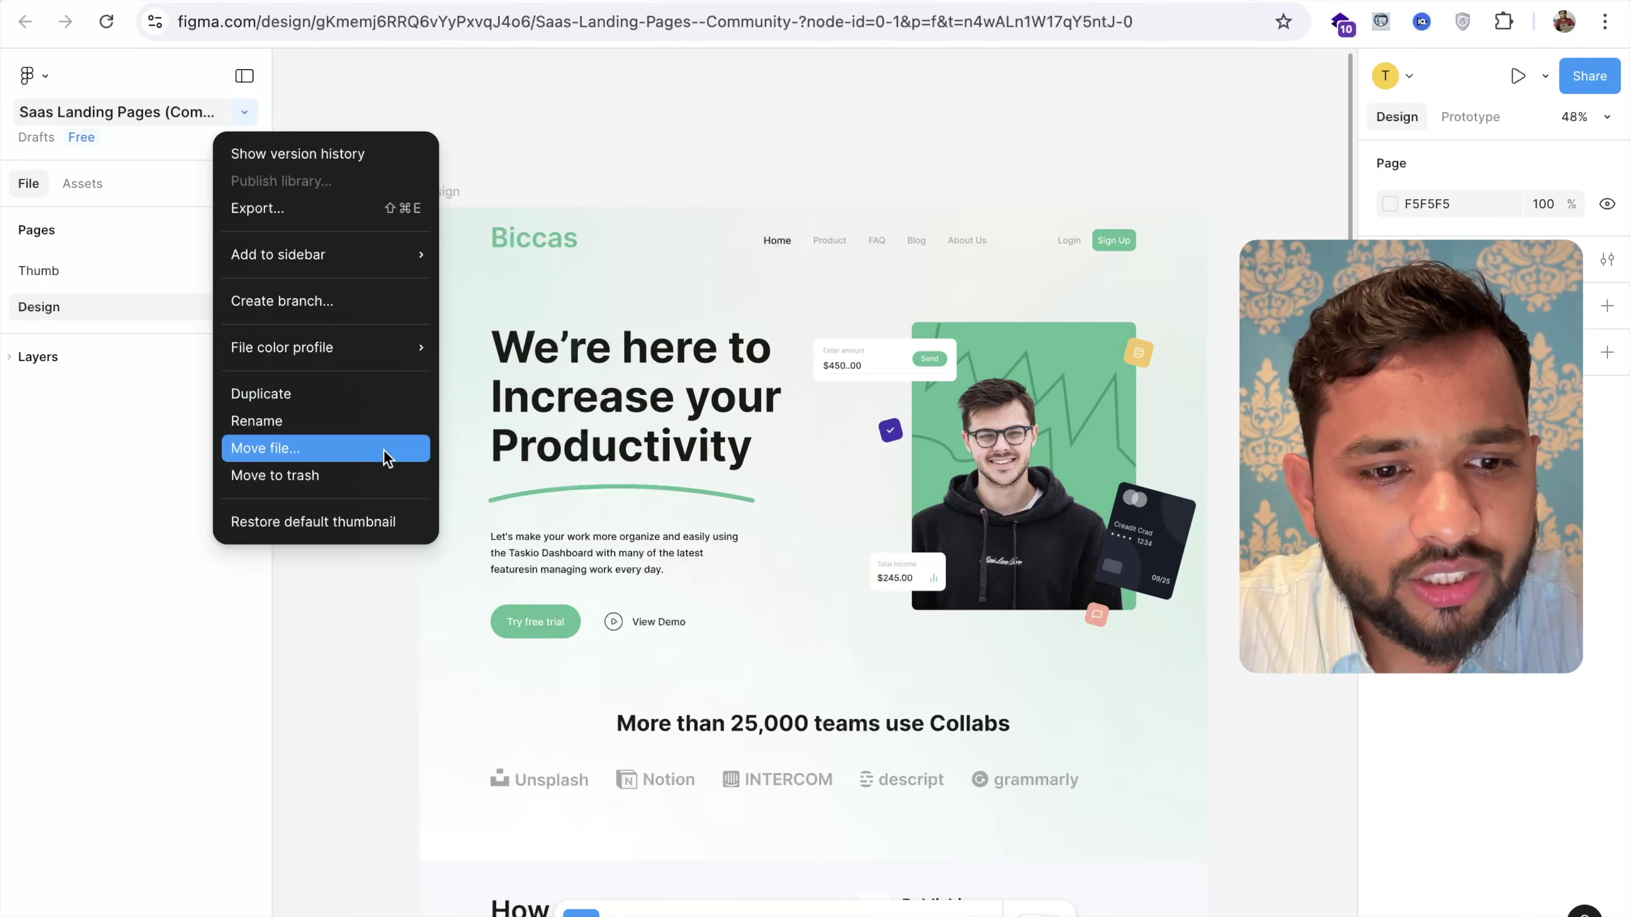
# Create a new team named thecodingbus as the file's move destination
pyautogui.click(316, 449)
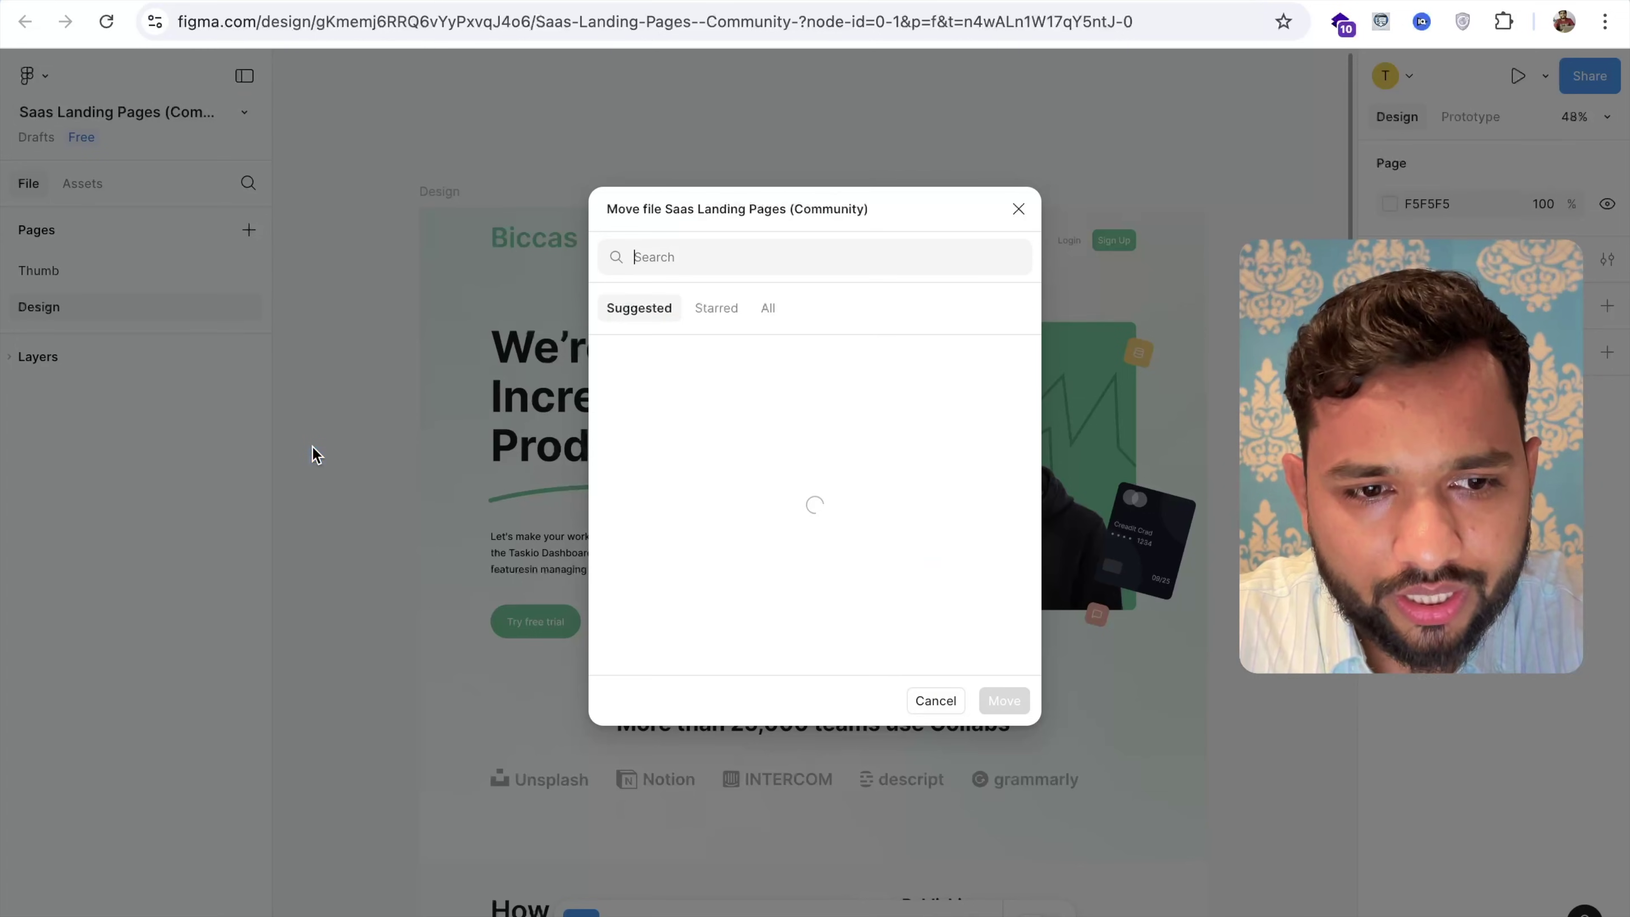
pyautogui.click(773, 312)
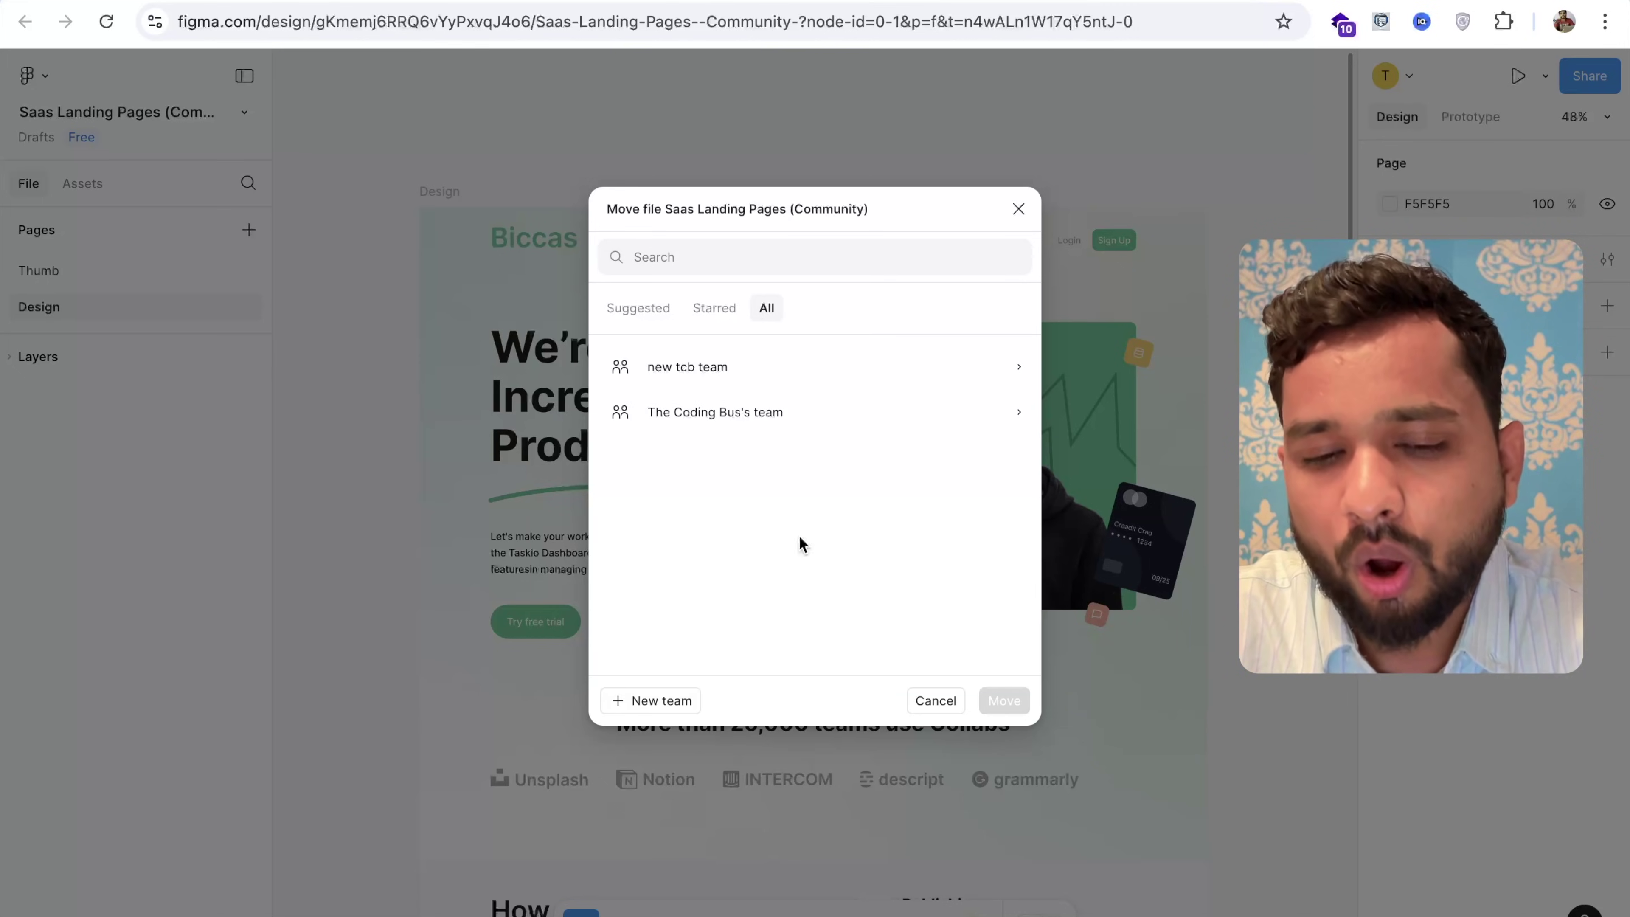
pyautogui.click(642, 703)
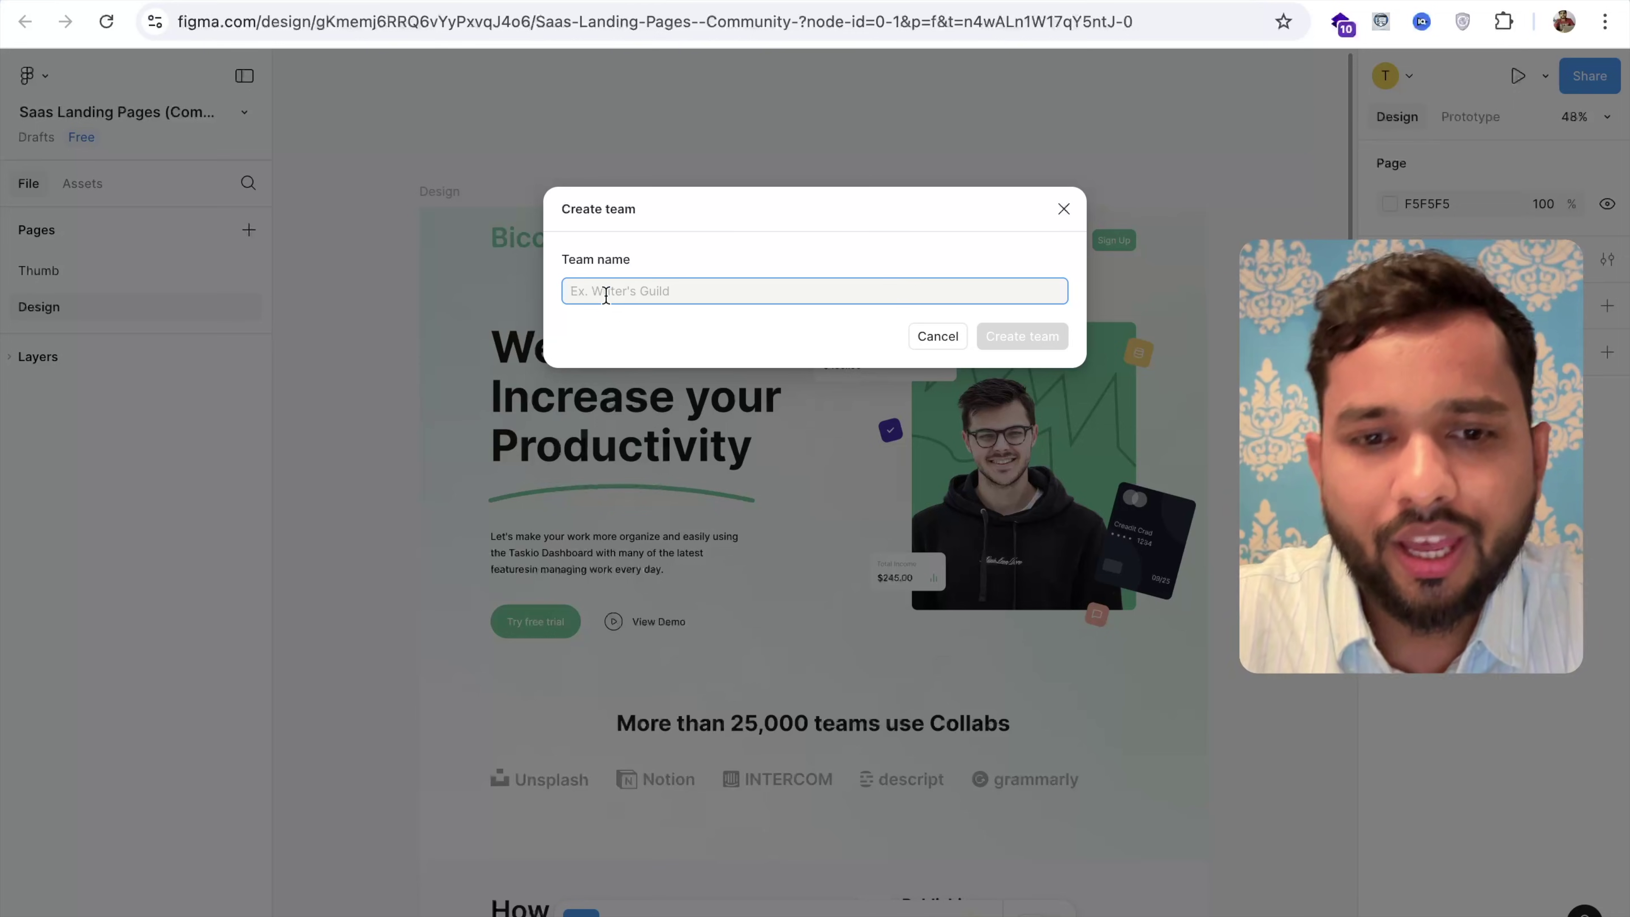
pyautogui.write('thecodingbus')
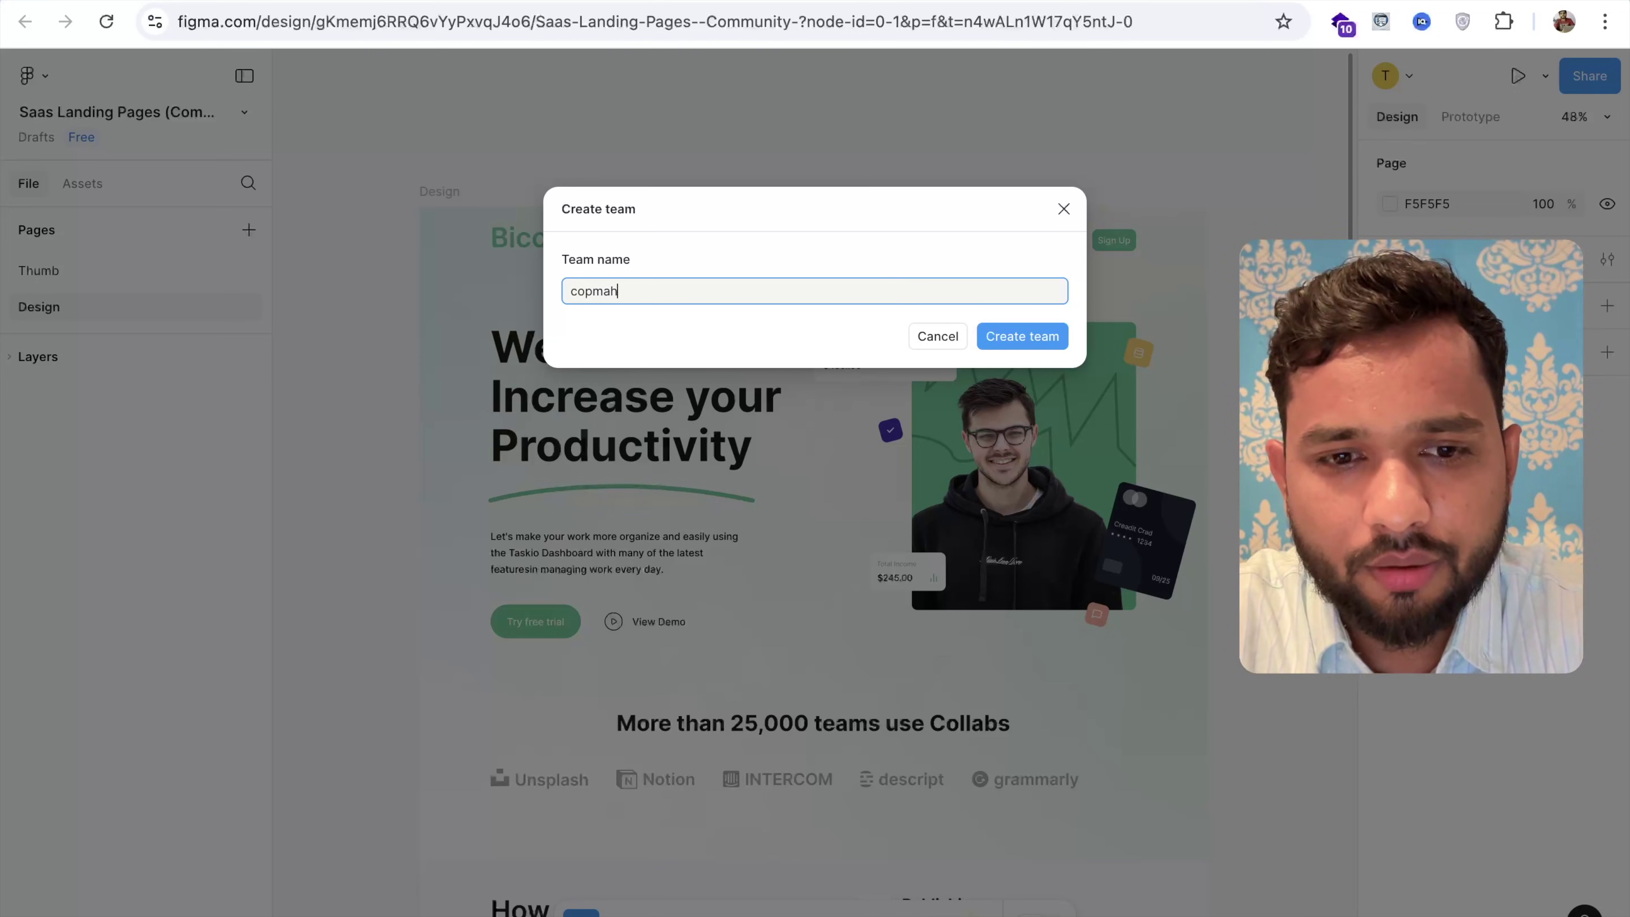
pyautogui.click(1000, 334)
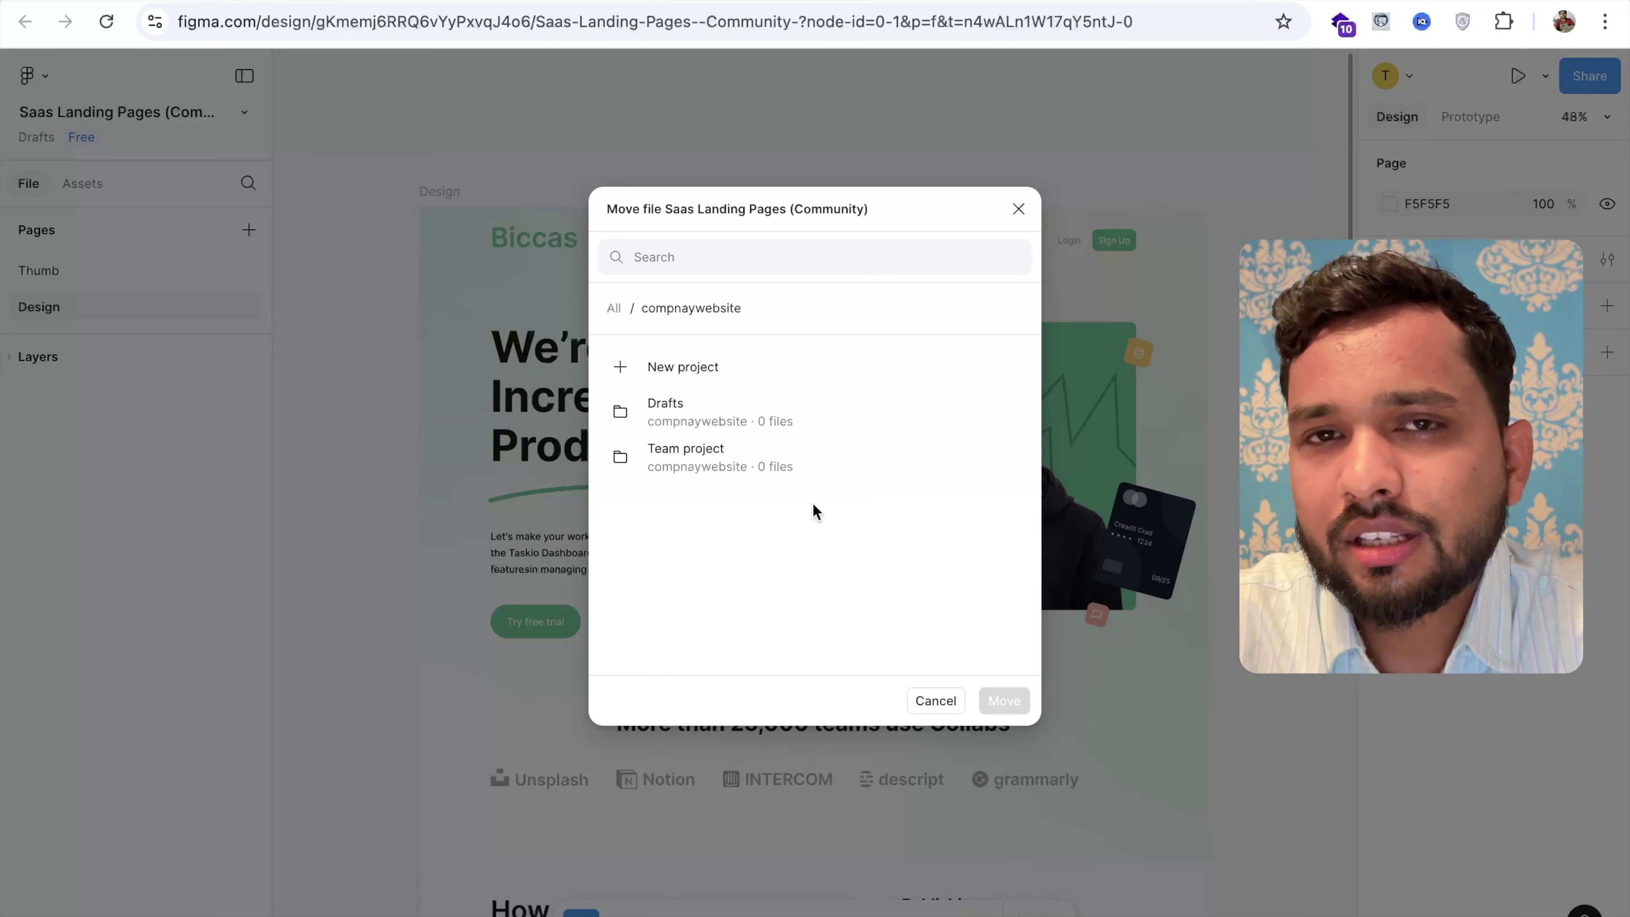
# Move the Saas Landing Pages file into the new team's Team project
pyautogui.click(744, 453)
pyautogui.click(1005, 700)
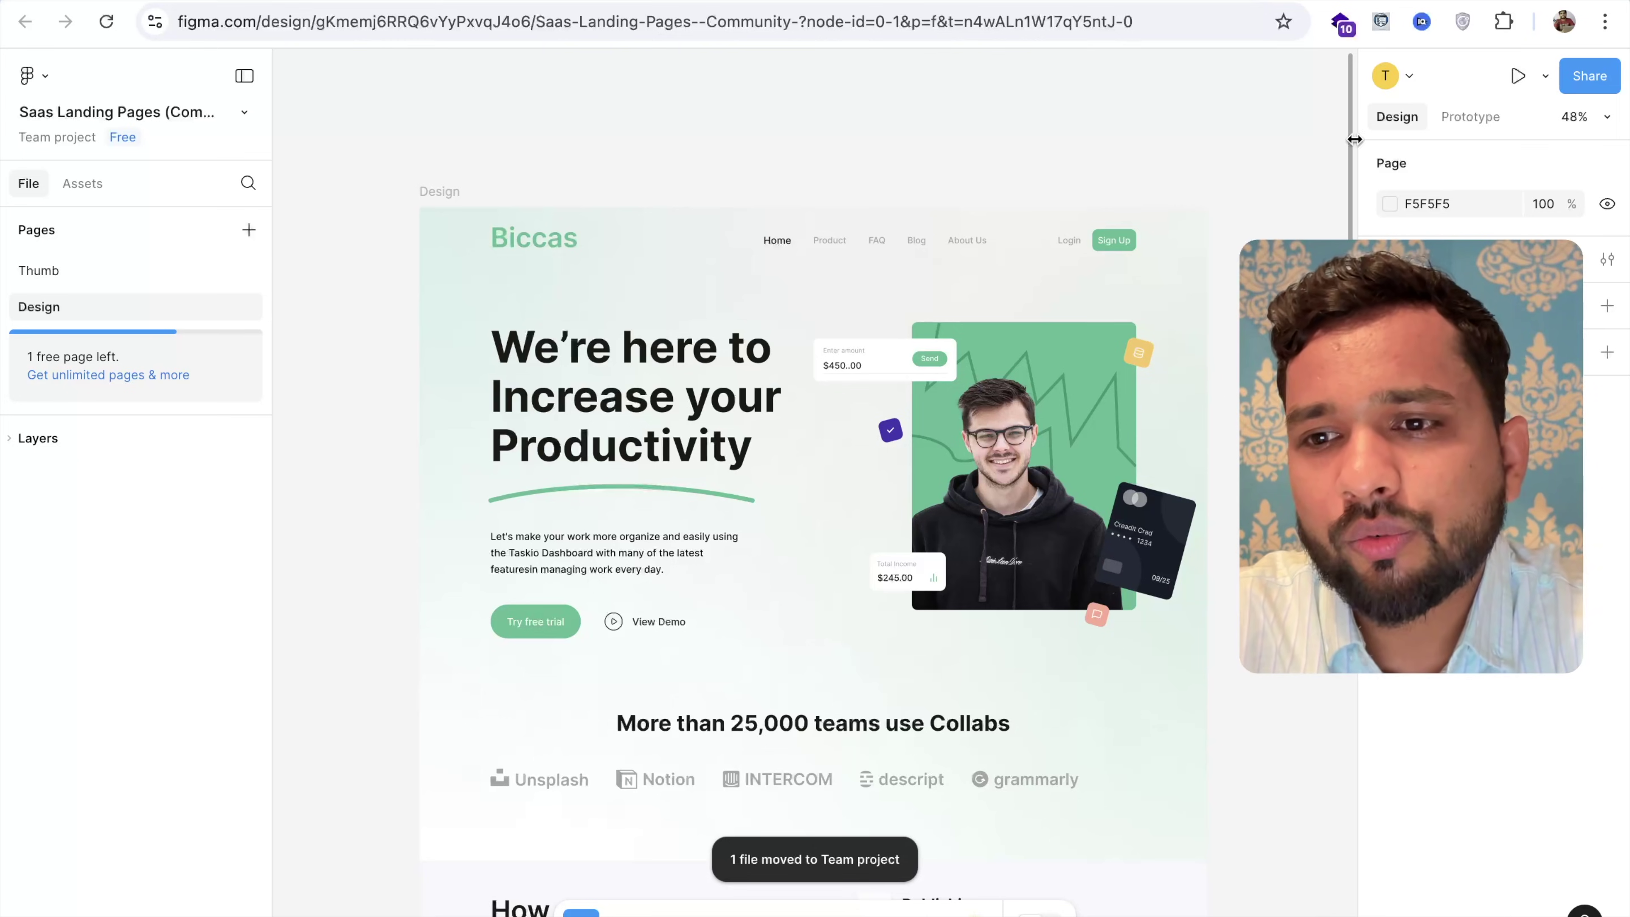
pyautogui.click(1590, 75)
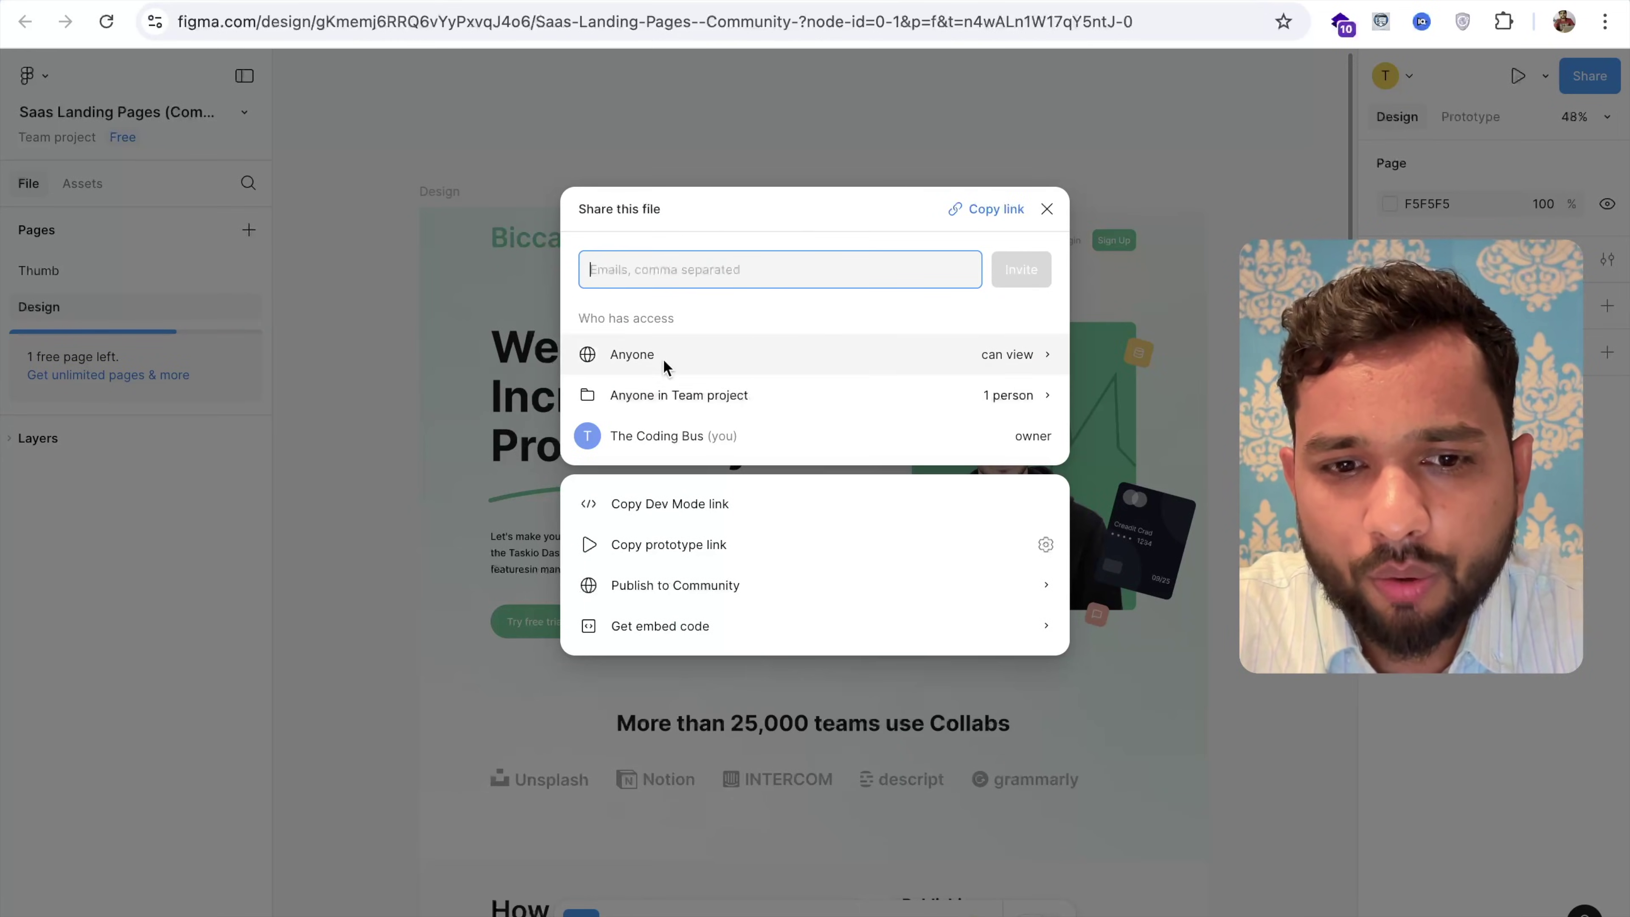
# Give anyone with the link 'can edit' access to the Saas Landing Pages file
pyautogui.click(1016, 355)
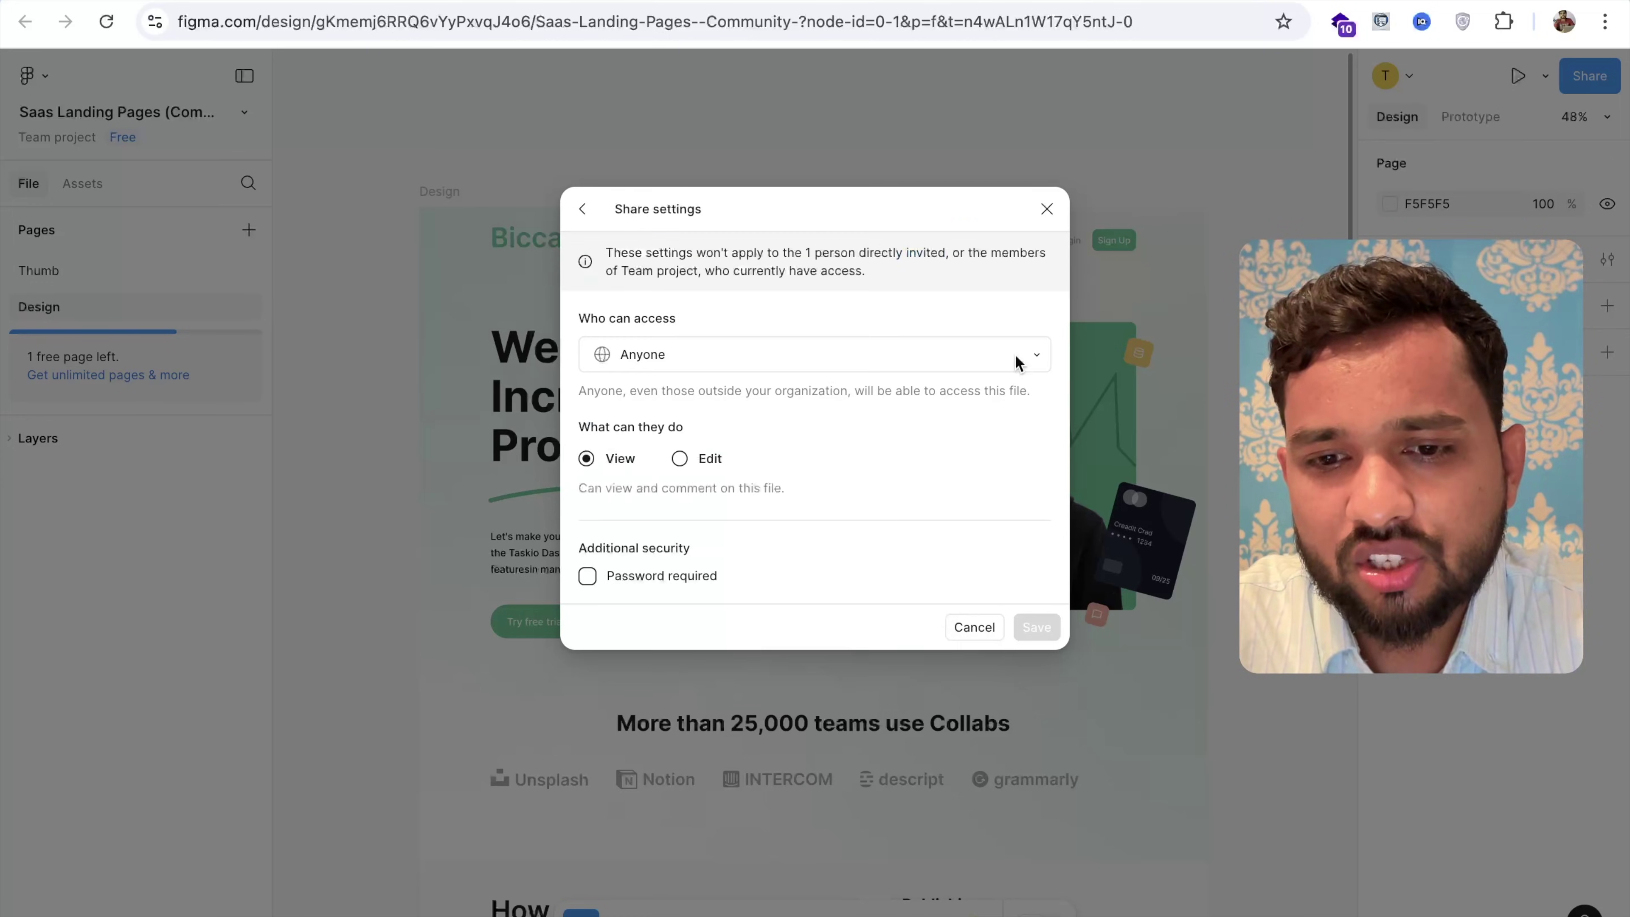
pyautogui.click(680, 458)
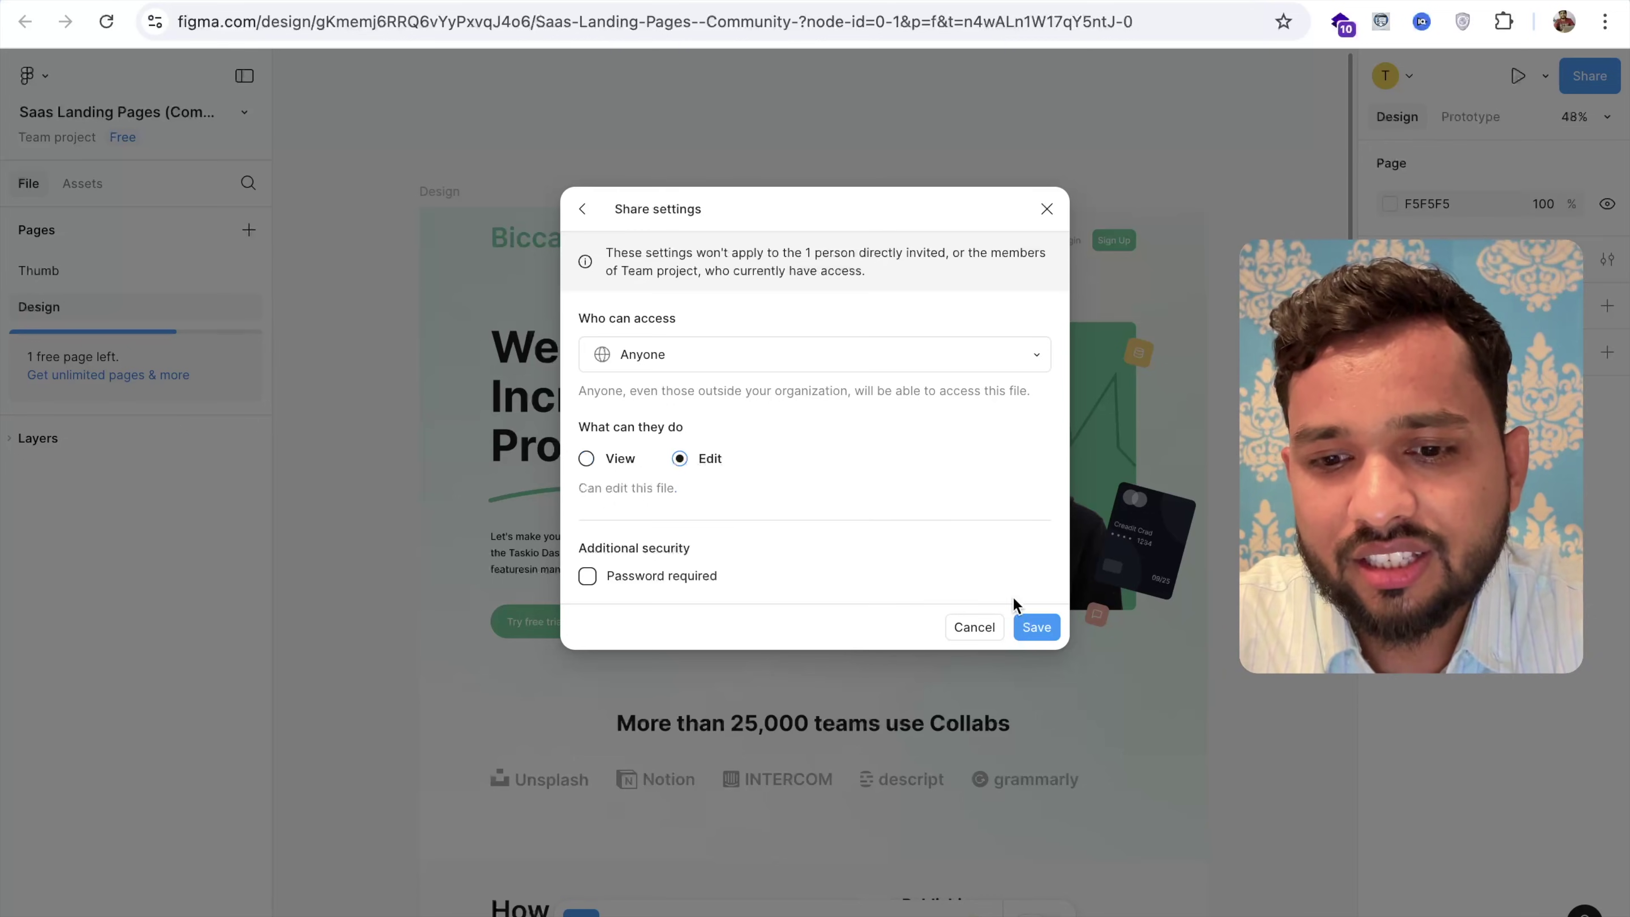
pyautogui.click(1038, 628)
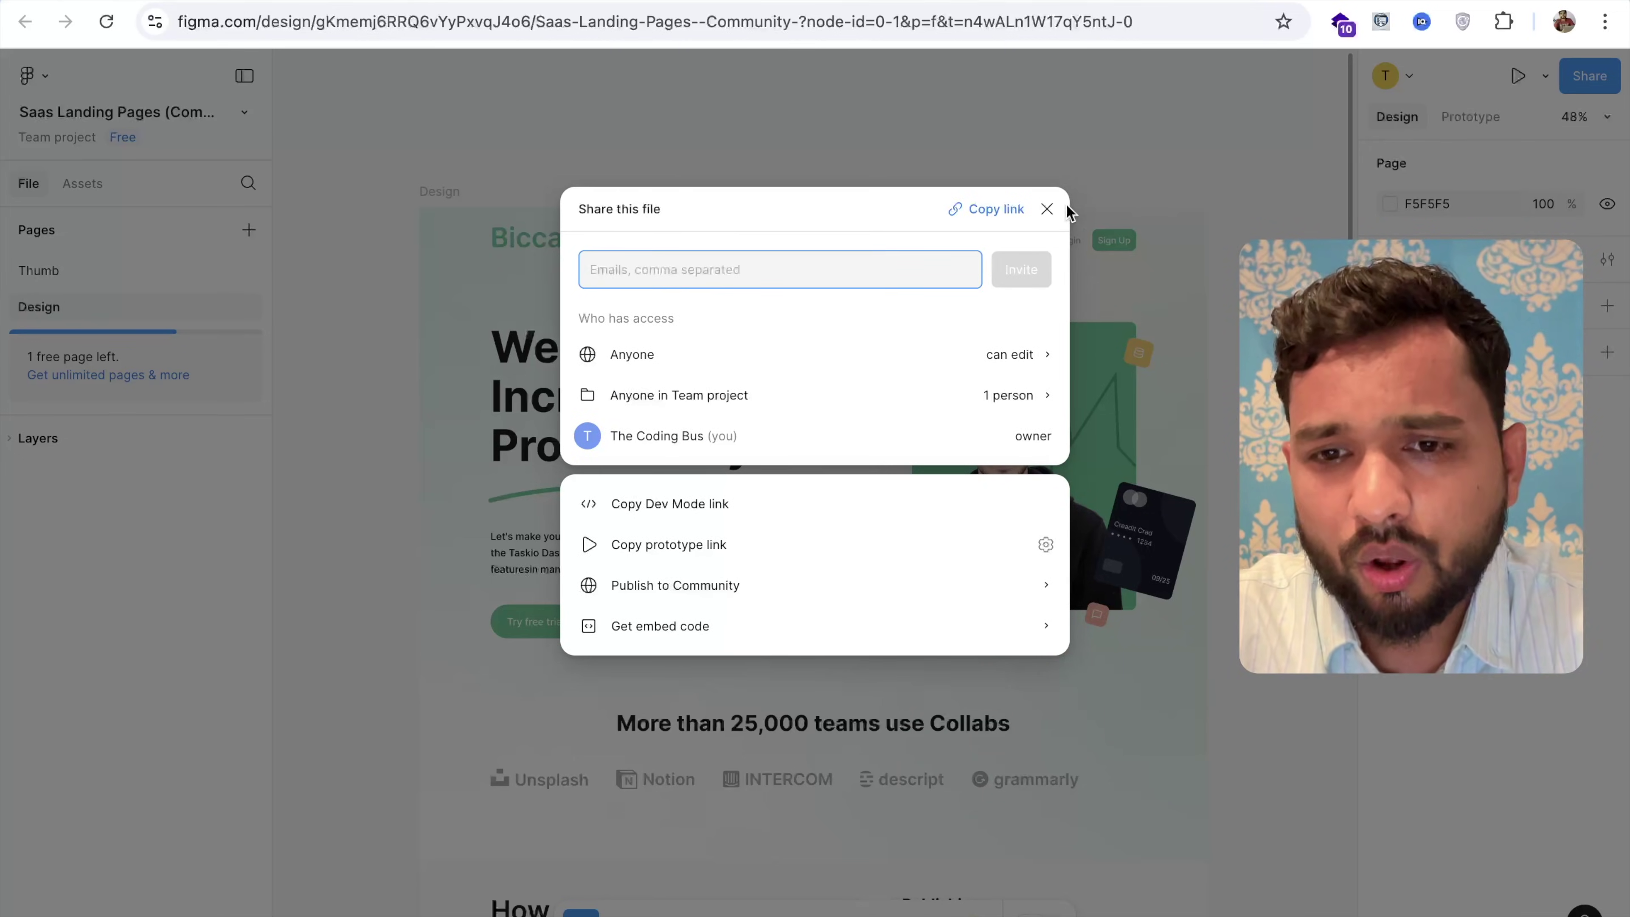
pyautogui.click(1047, 209)
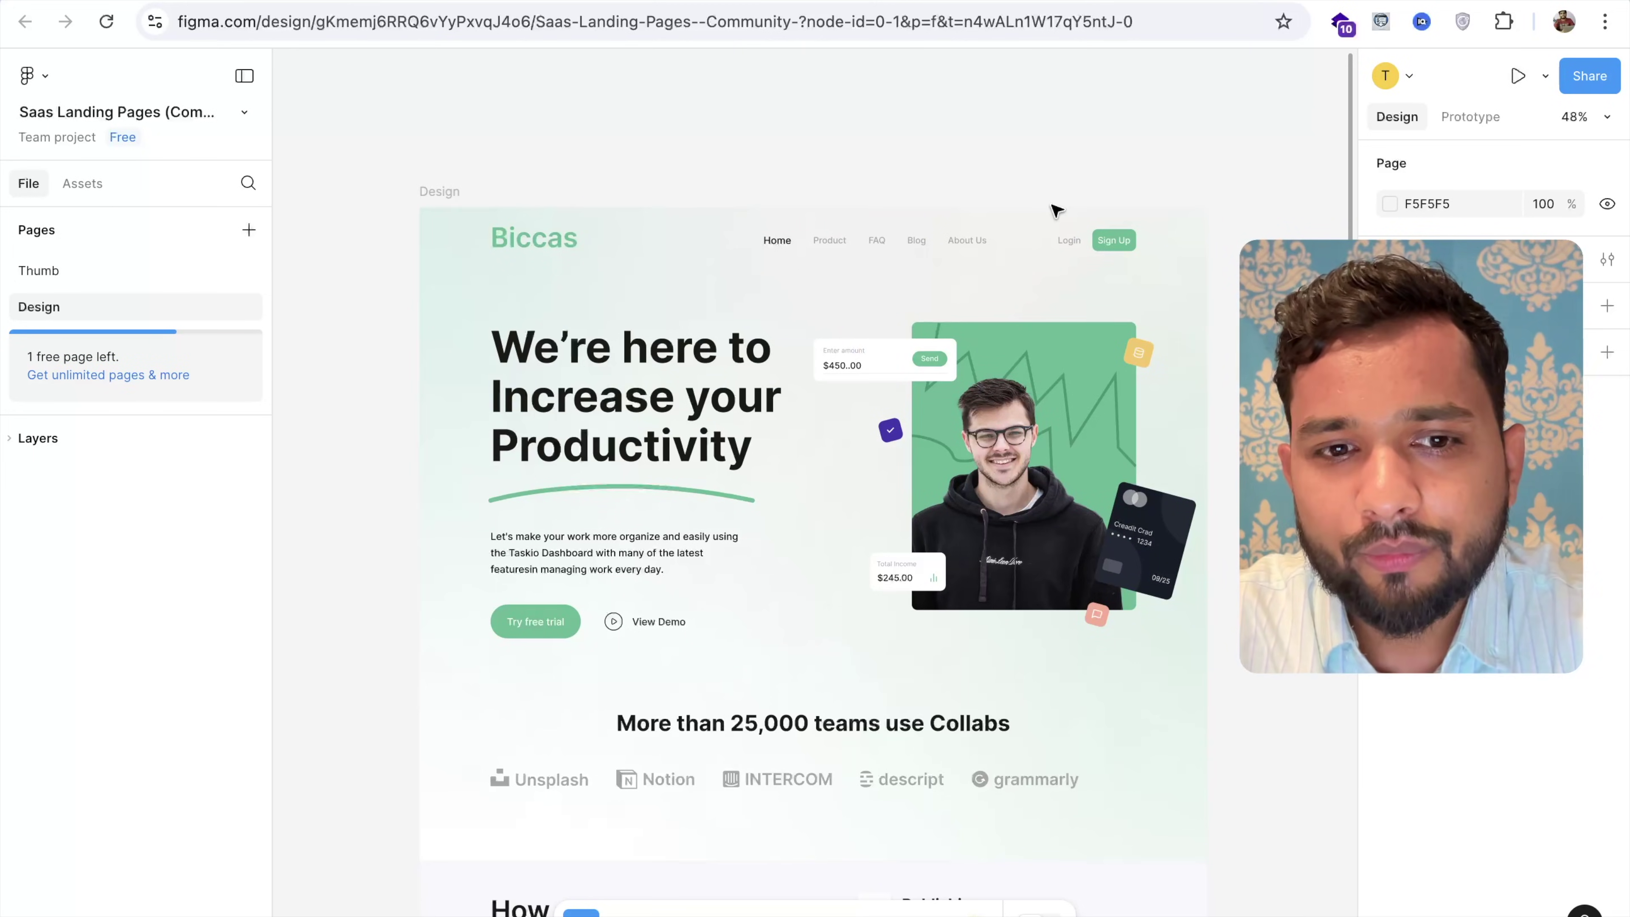
# Copy a link to the Design frame via Copy/Paste as > Copy link to selection
pyautogui.click(440, 194)
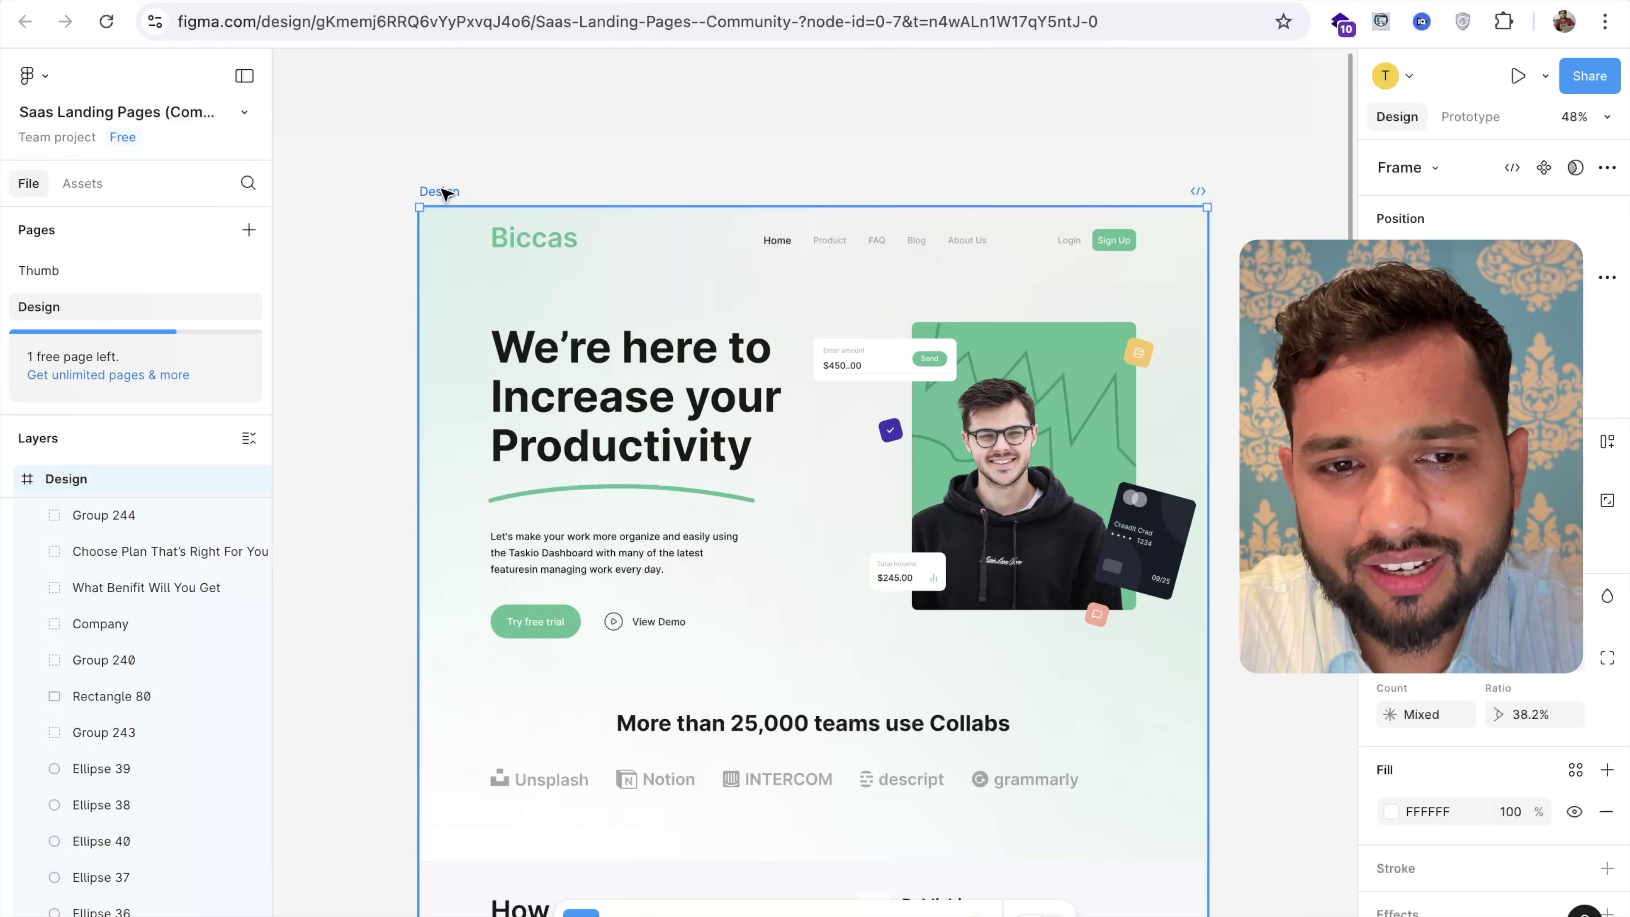
pyautogui.rightClick(444, 198)
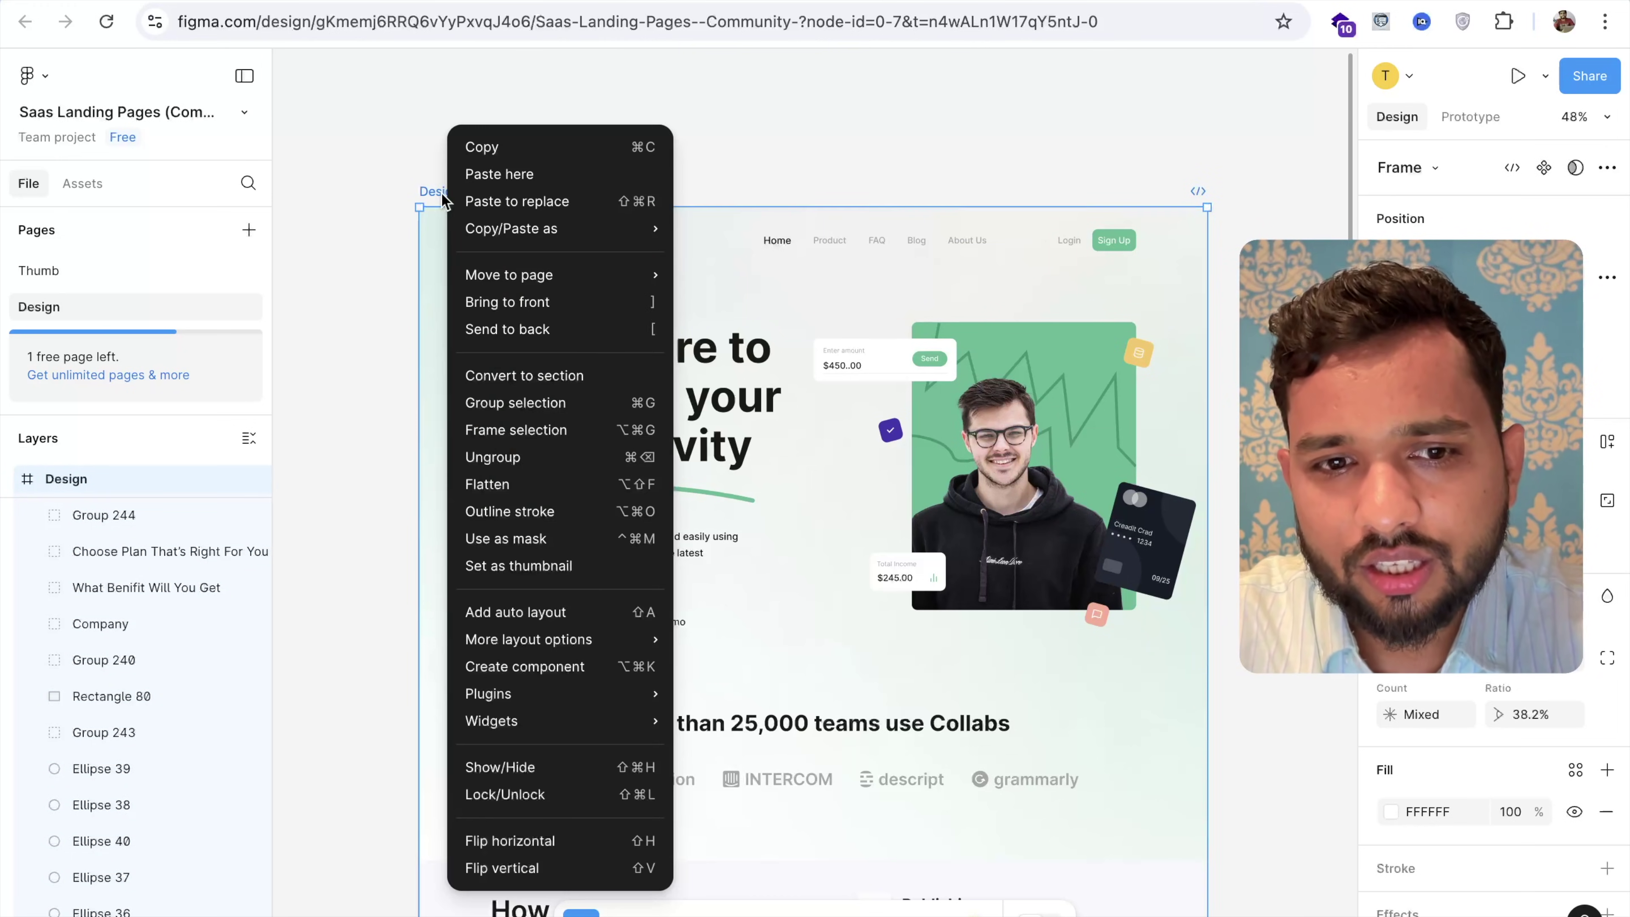
pyautogui.moveTo(539, 275)
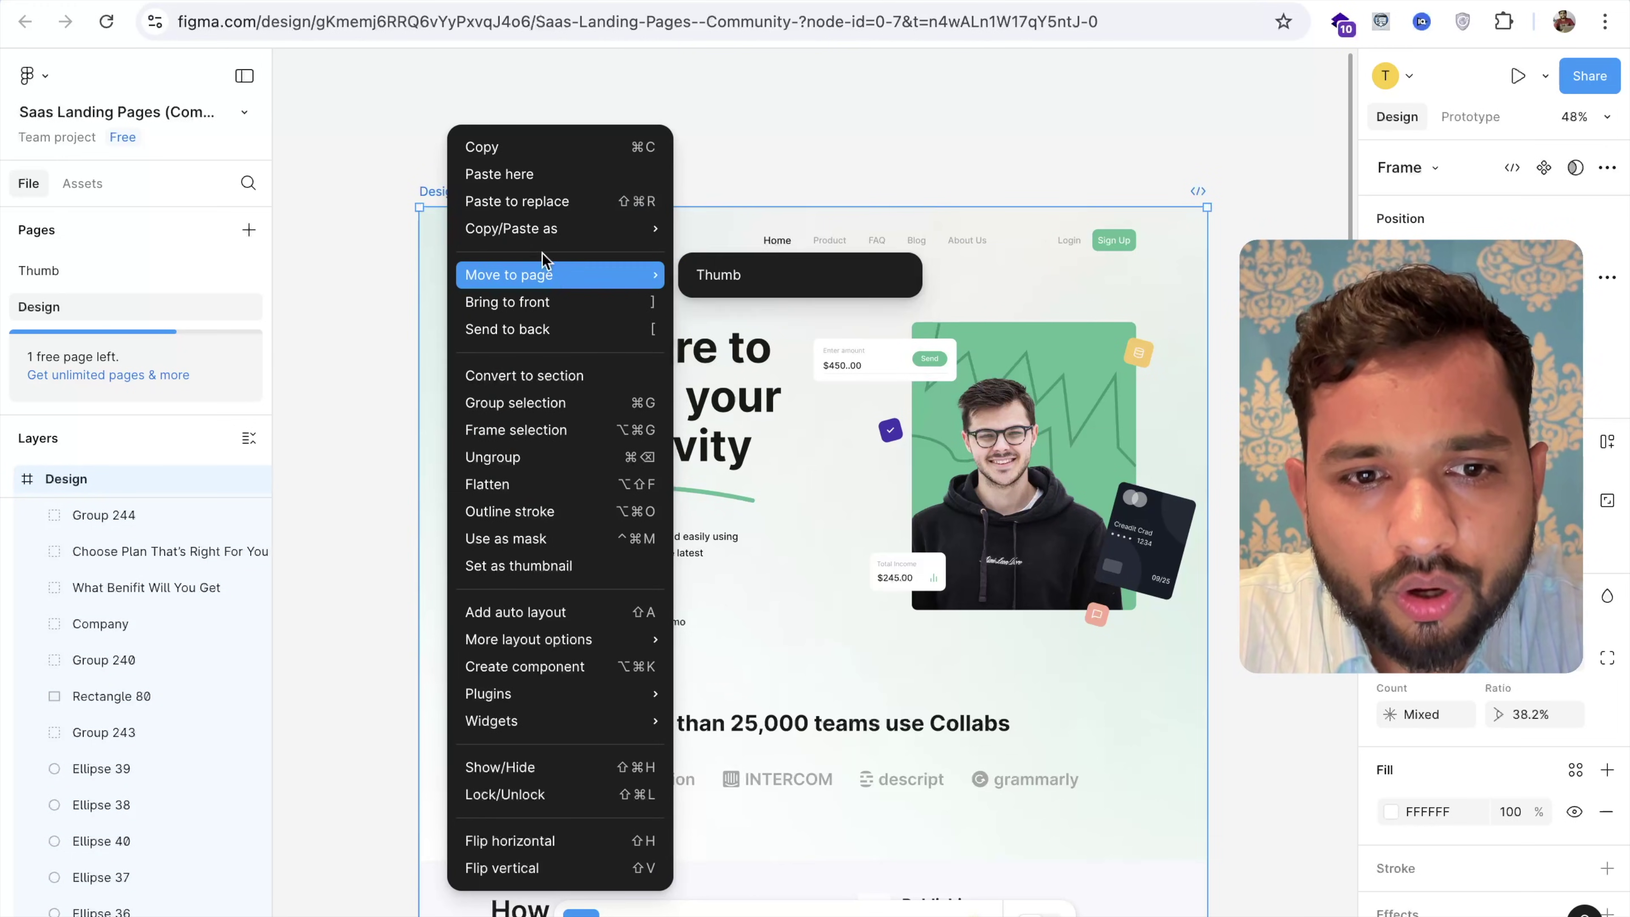
pyautogui.moveTo(543, 233)
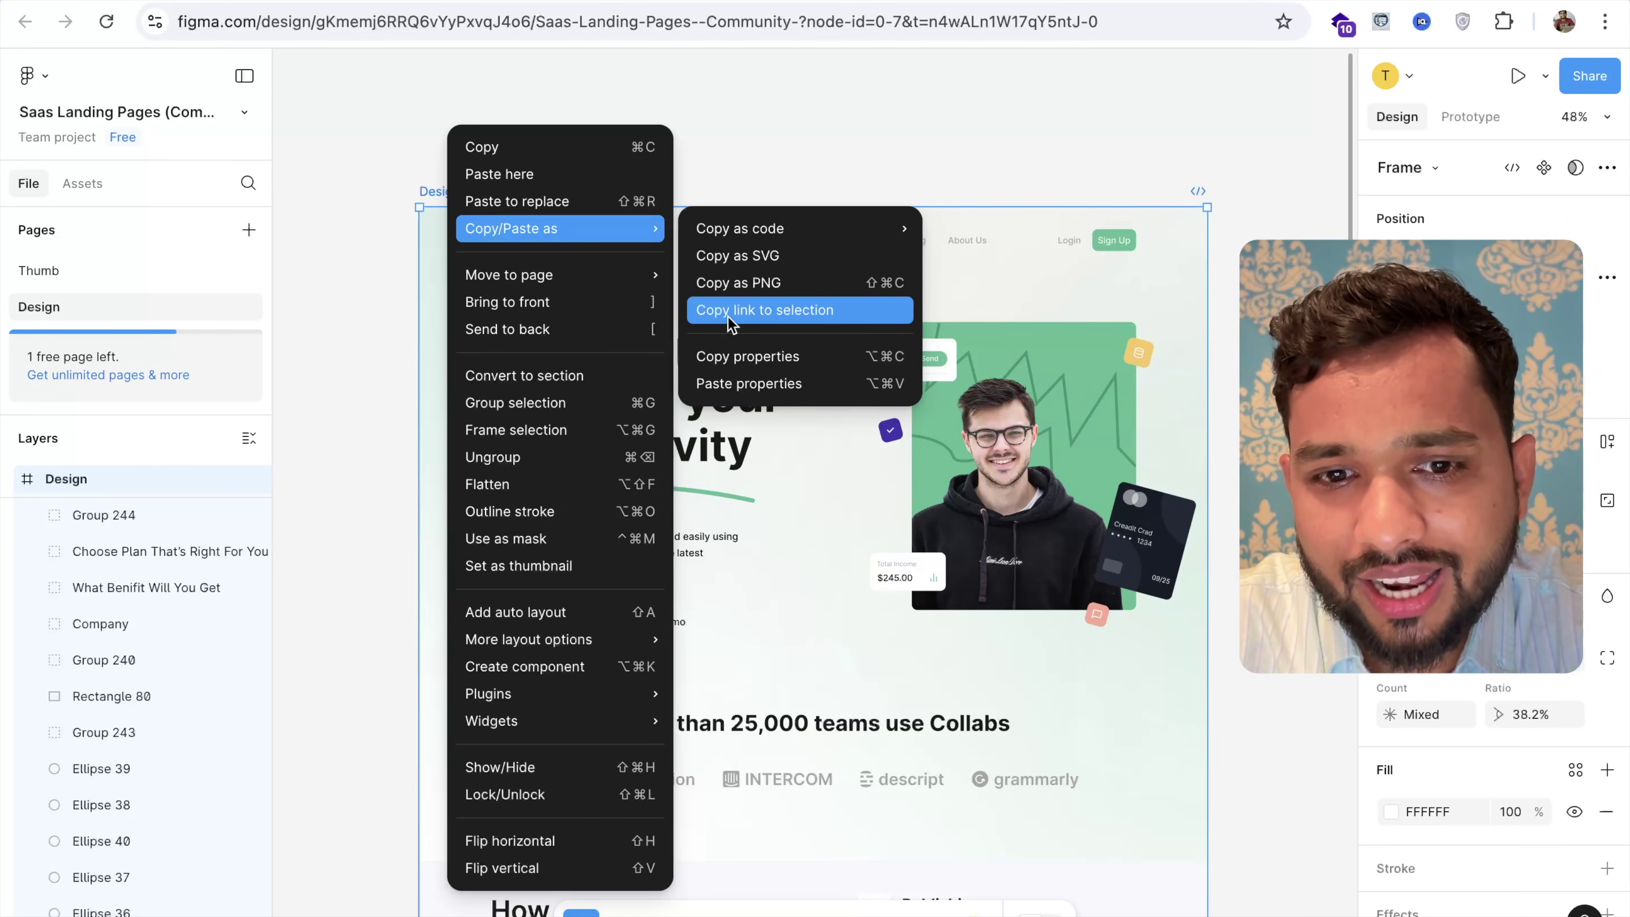
pyautogui.click(764, 315)
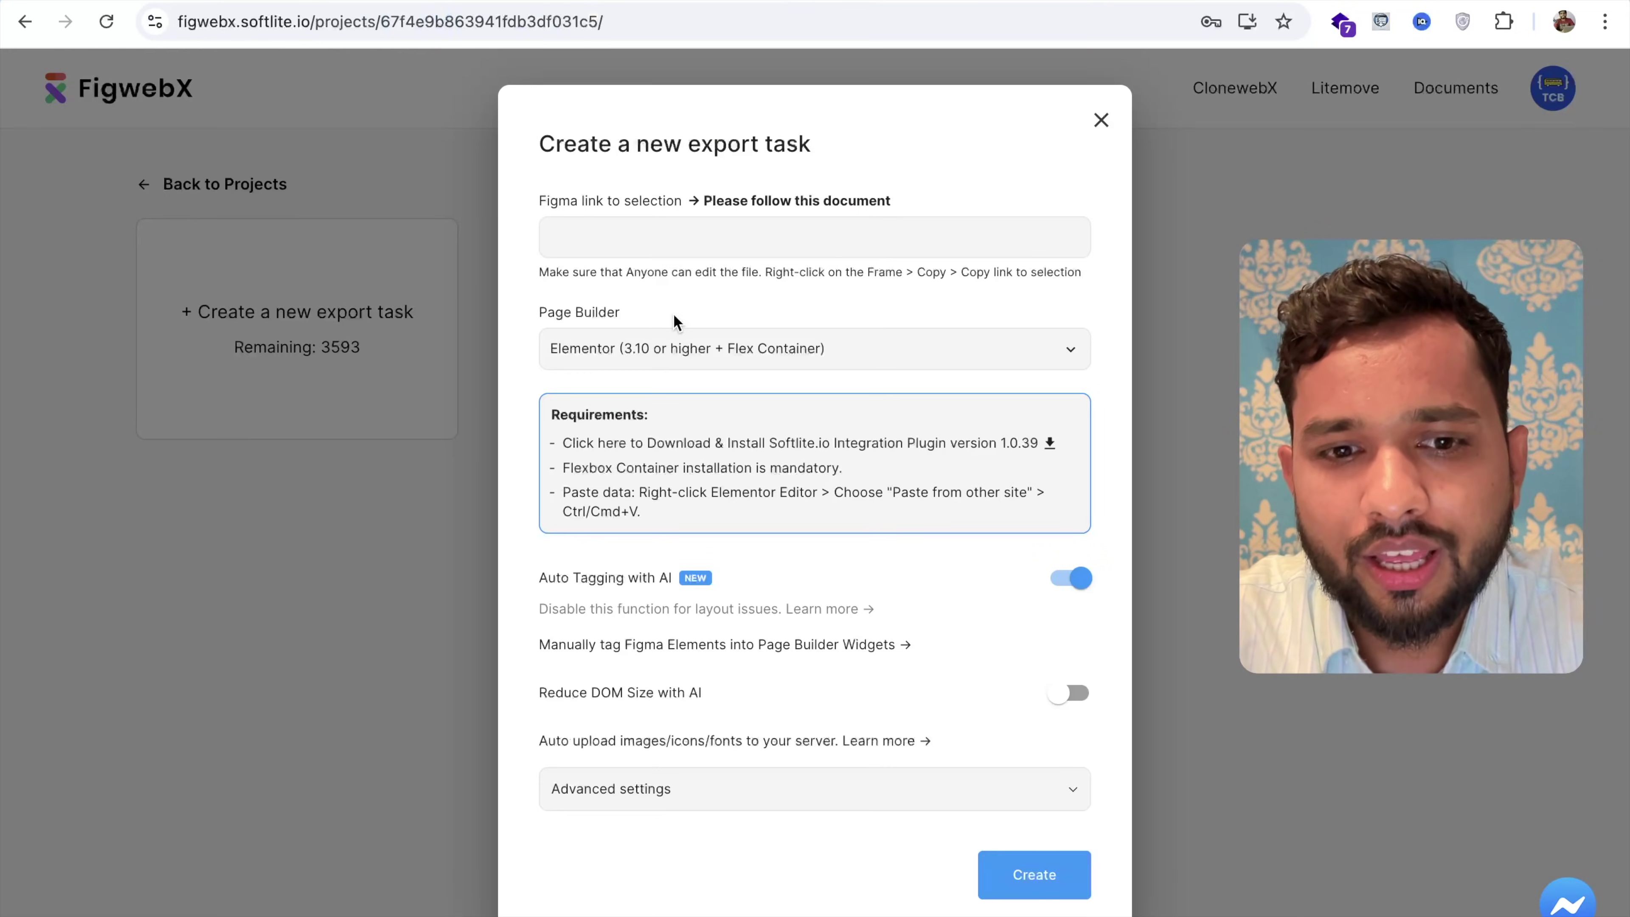
# Paste the Design frame's Figma link into the FigwebX export task
pyautogui.click(595, 249)
pyautogui.hotkey('ctrl', 'v')
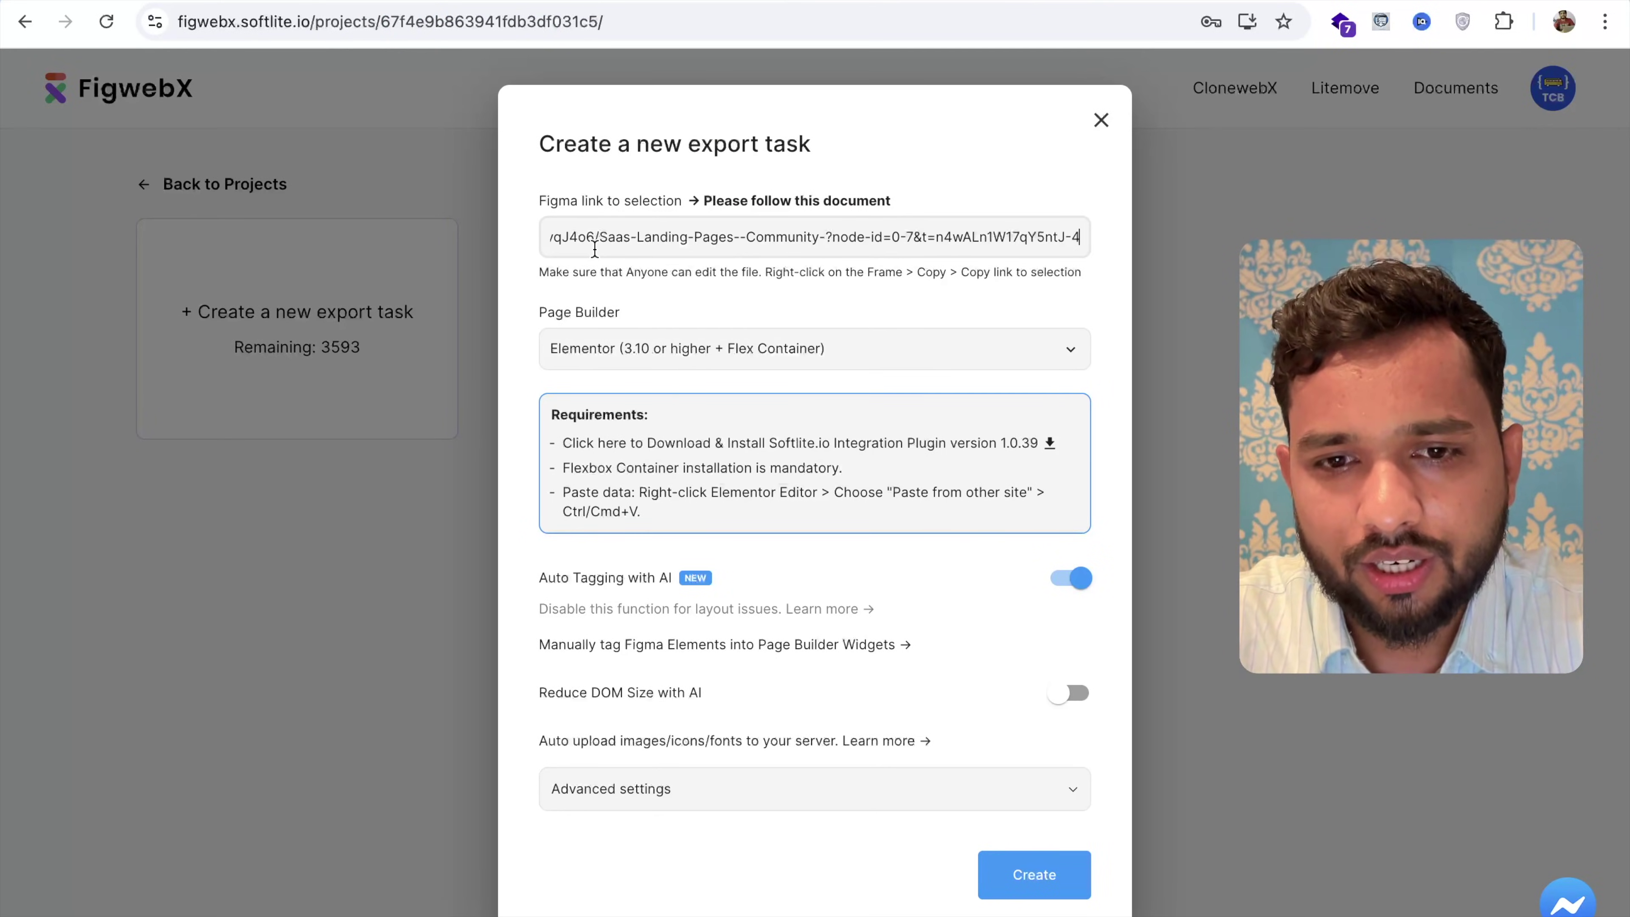
pyautogui.click(694, 166)
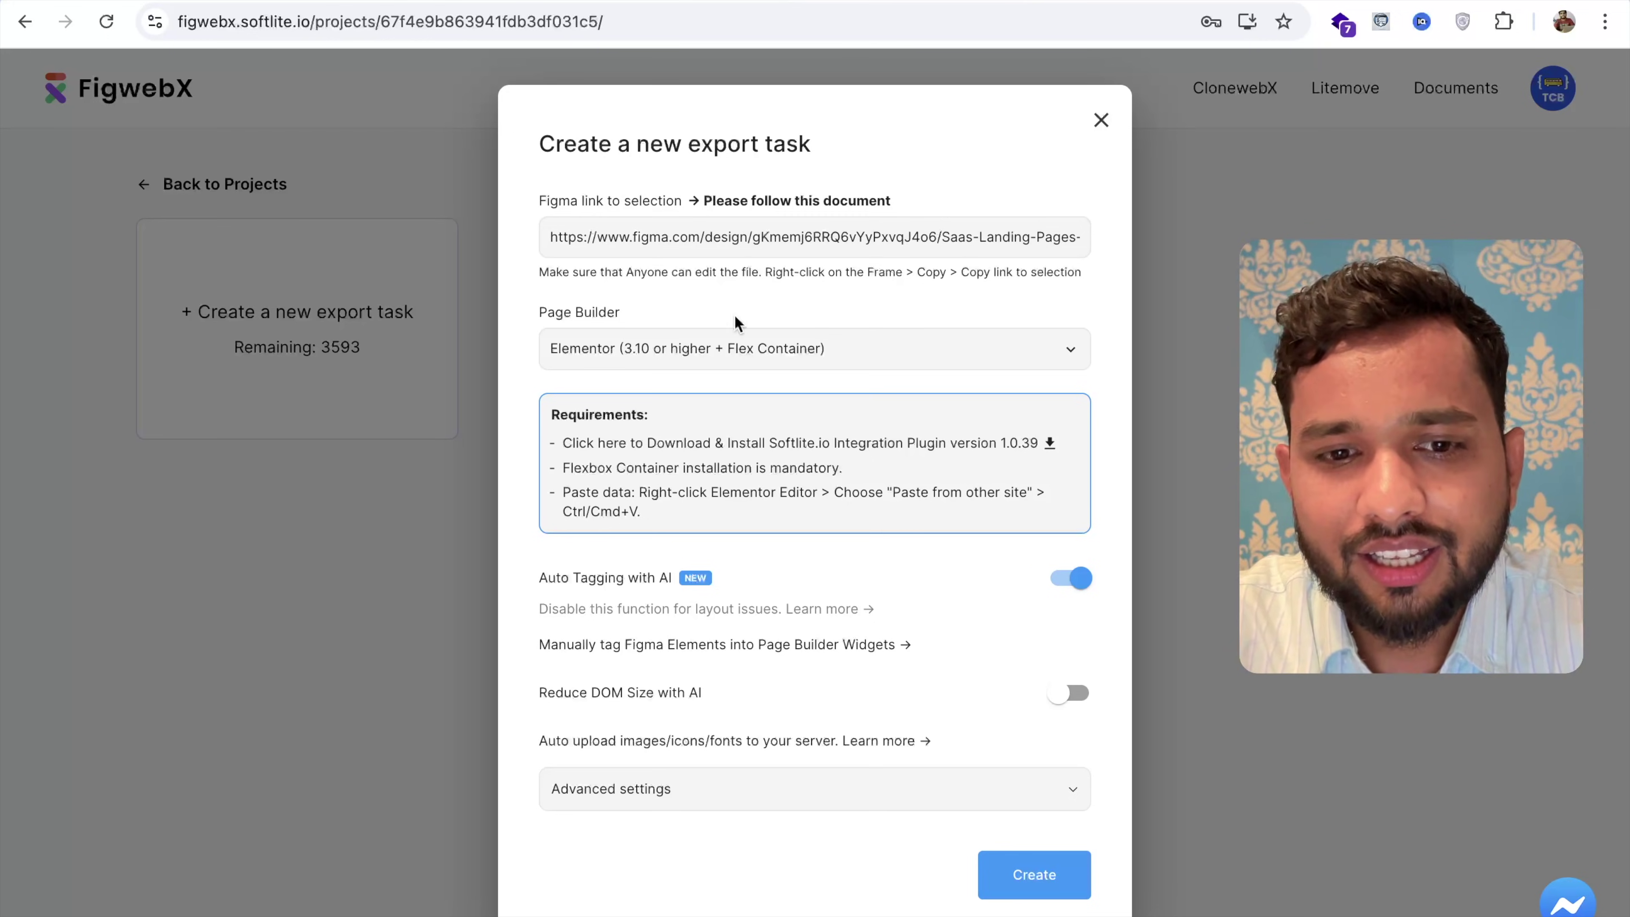
pyautogui.scroll(-1, 755, 363)
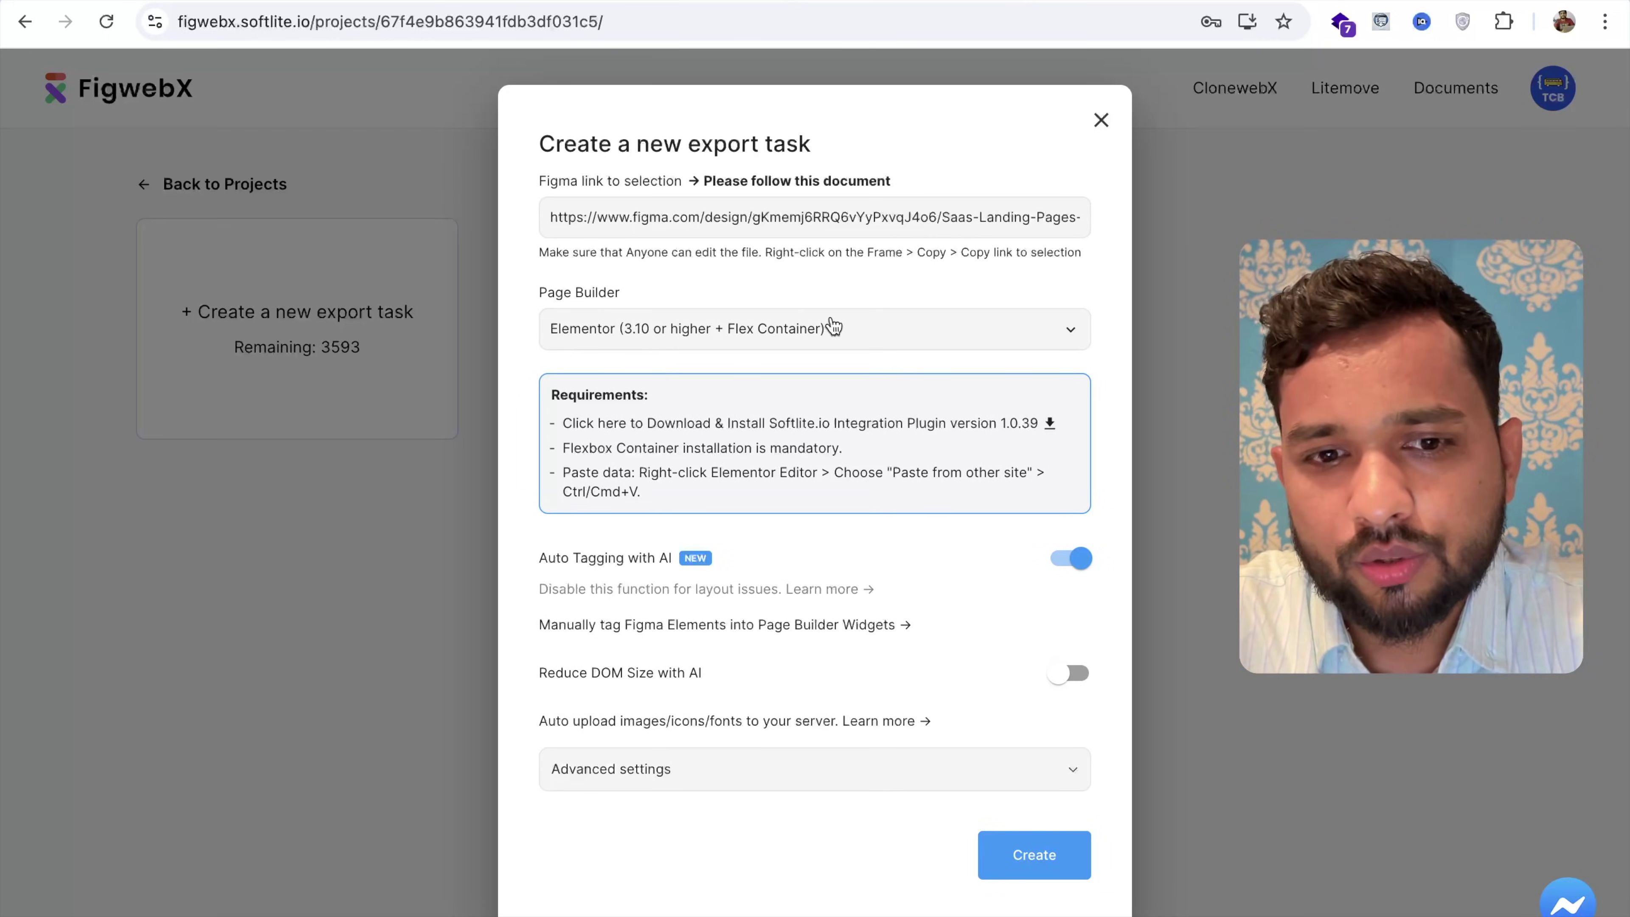
# Choose Elementor as page builder, download the Softlite.io plugin, and create the export task
pyautogui.click(758, 326)
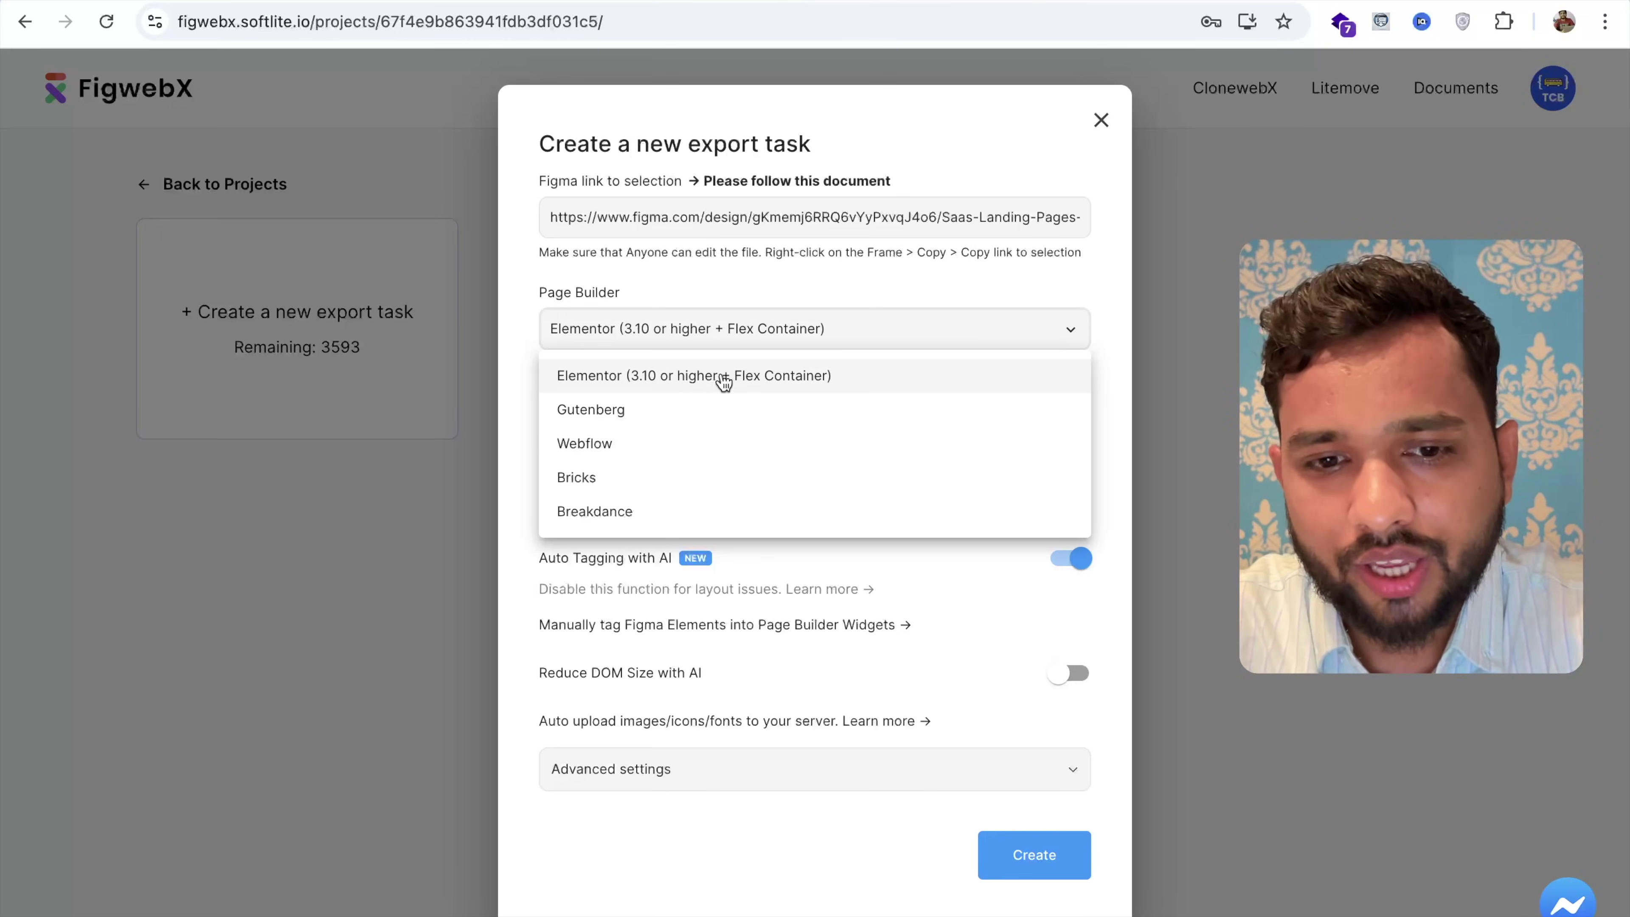
pyautogui.click(648, 380)
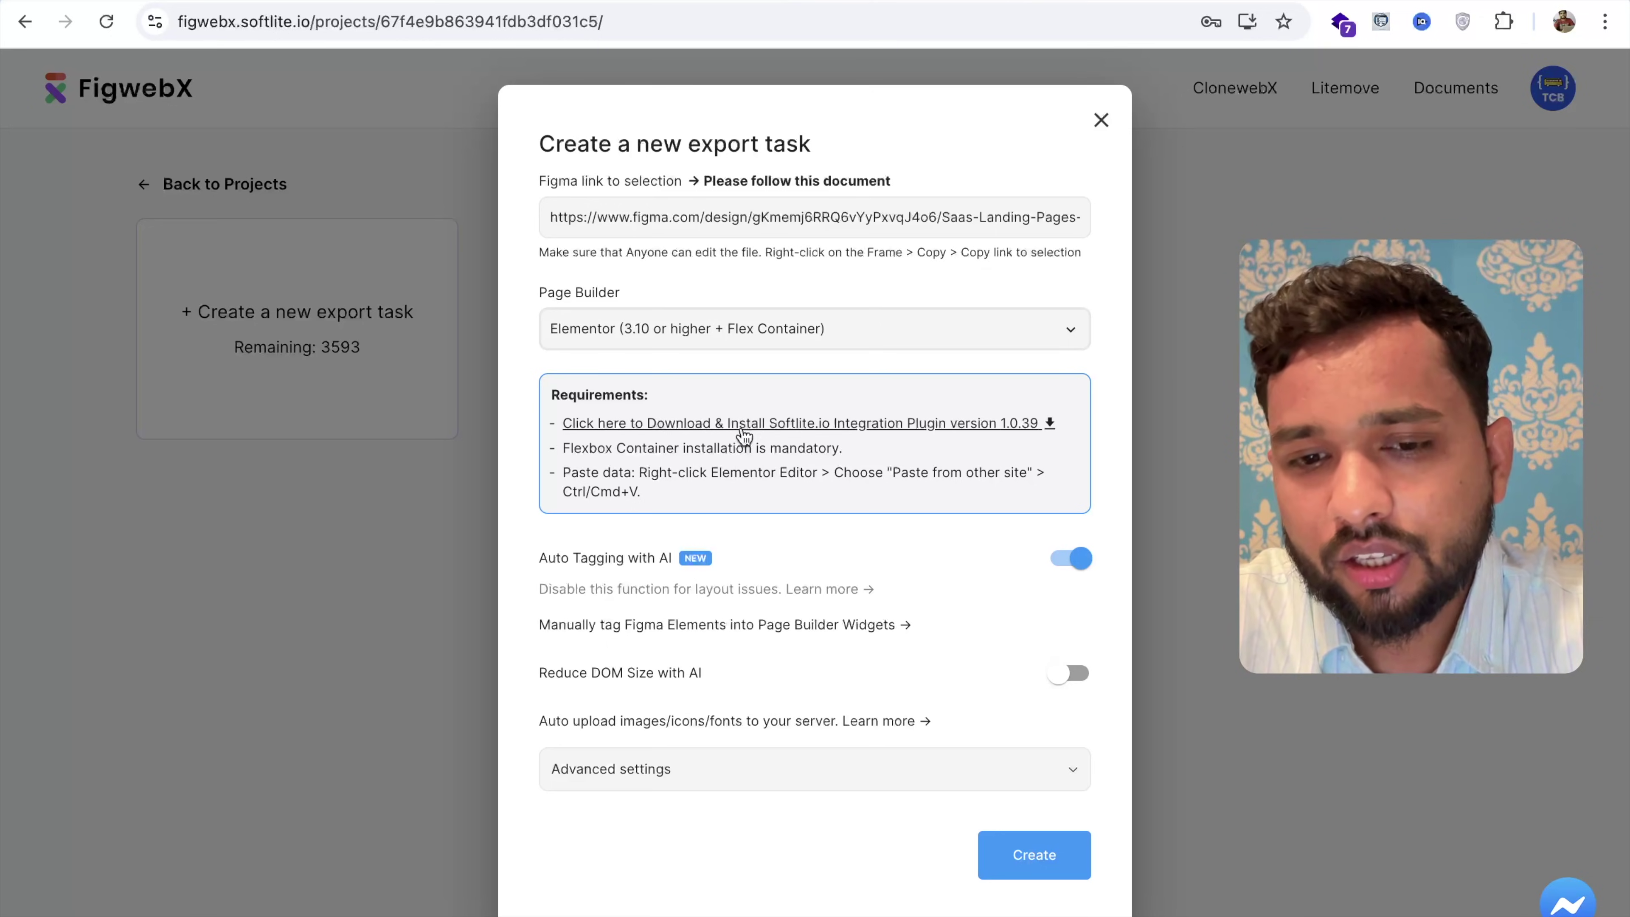
pyautogui.click(875, 430)
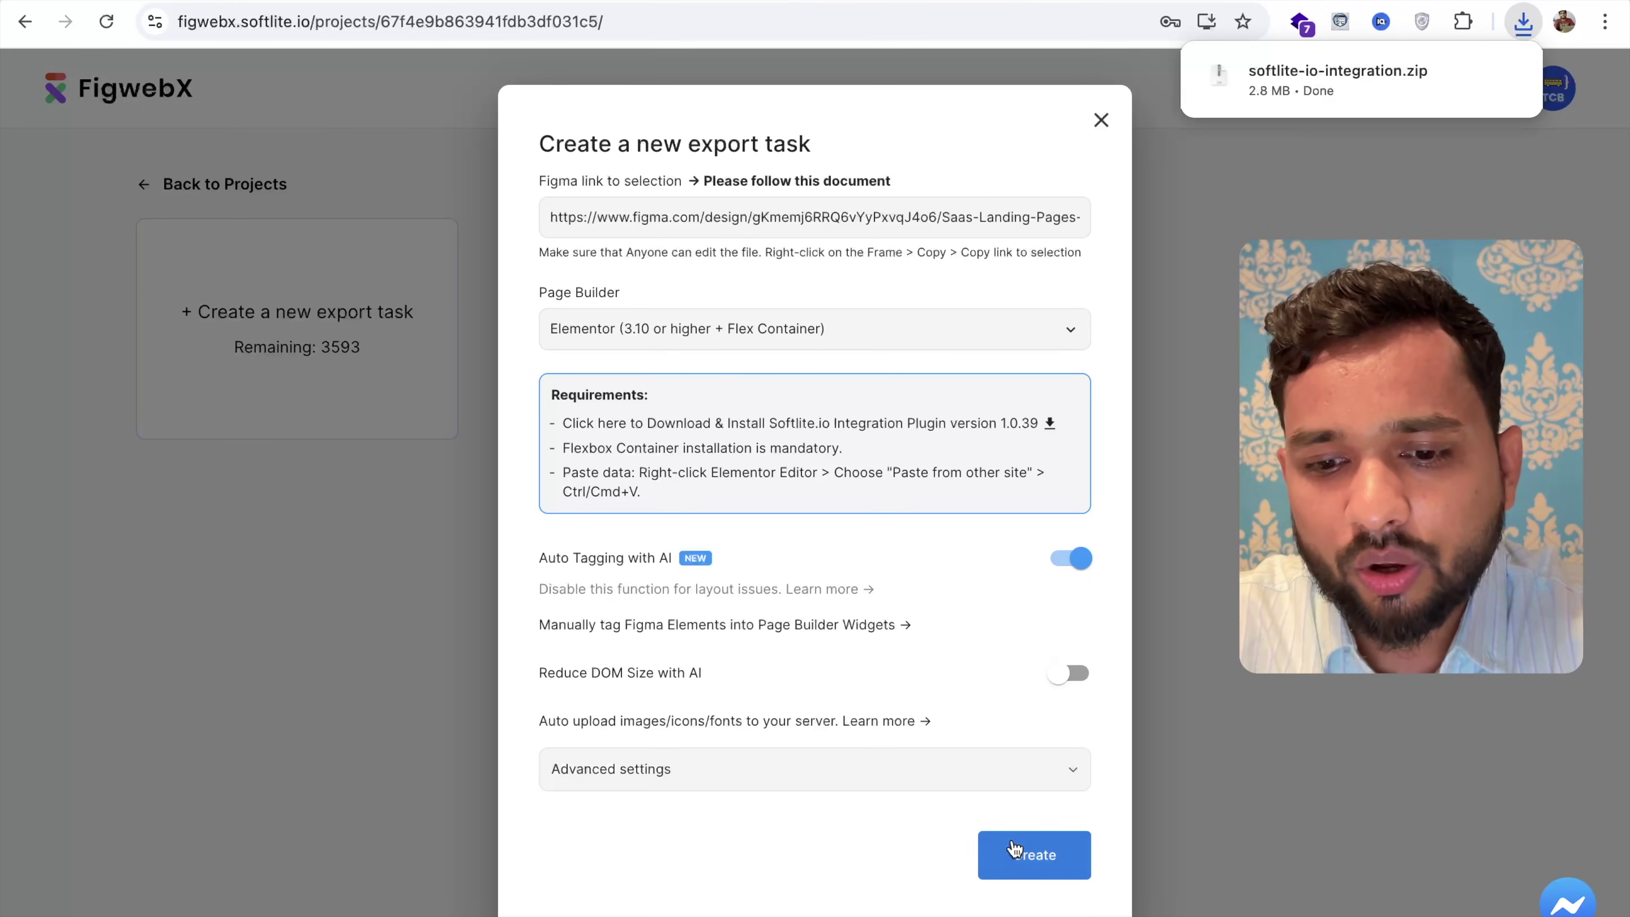
pyautogui.click(1013, 861)
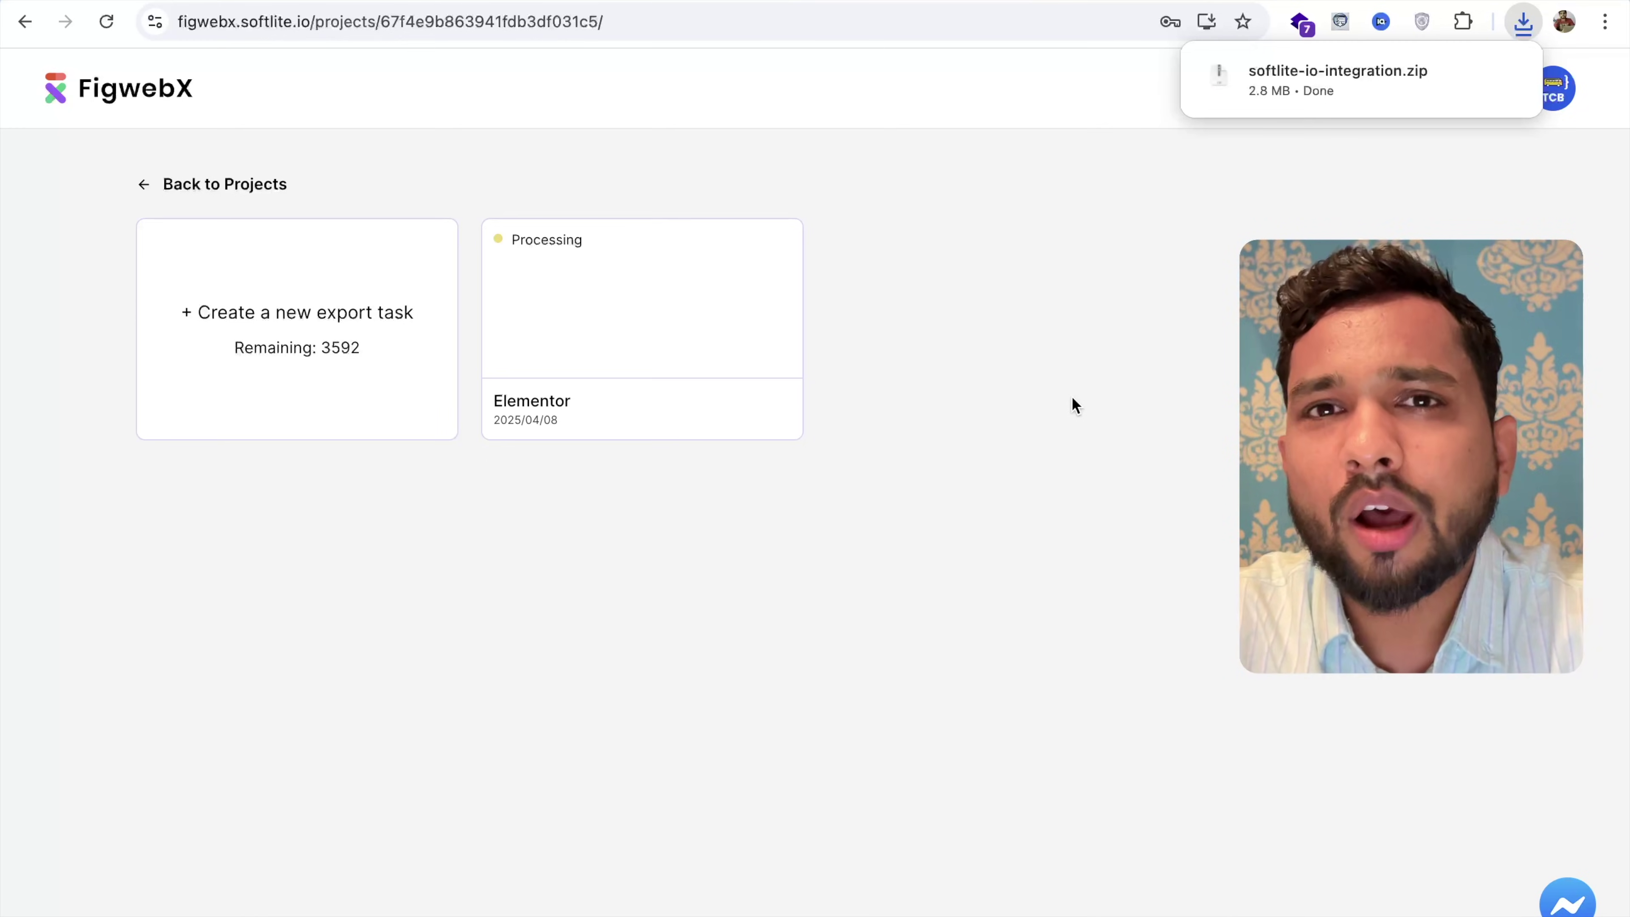
pyautogui.hotkey('ctrl', 'Tab')
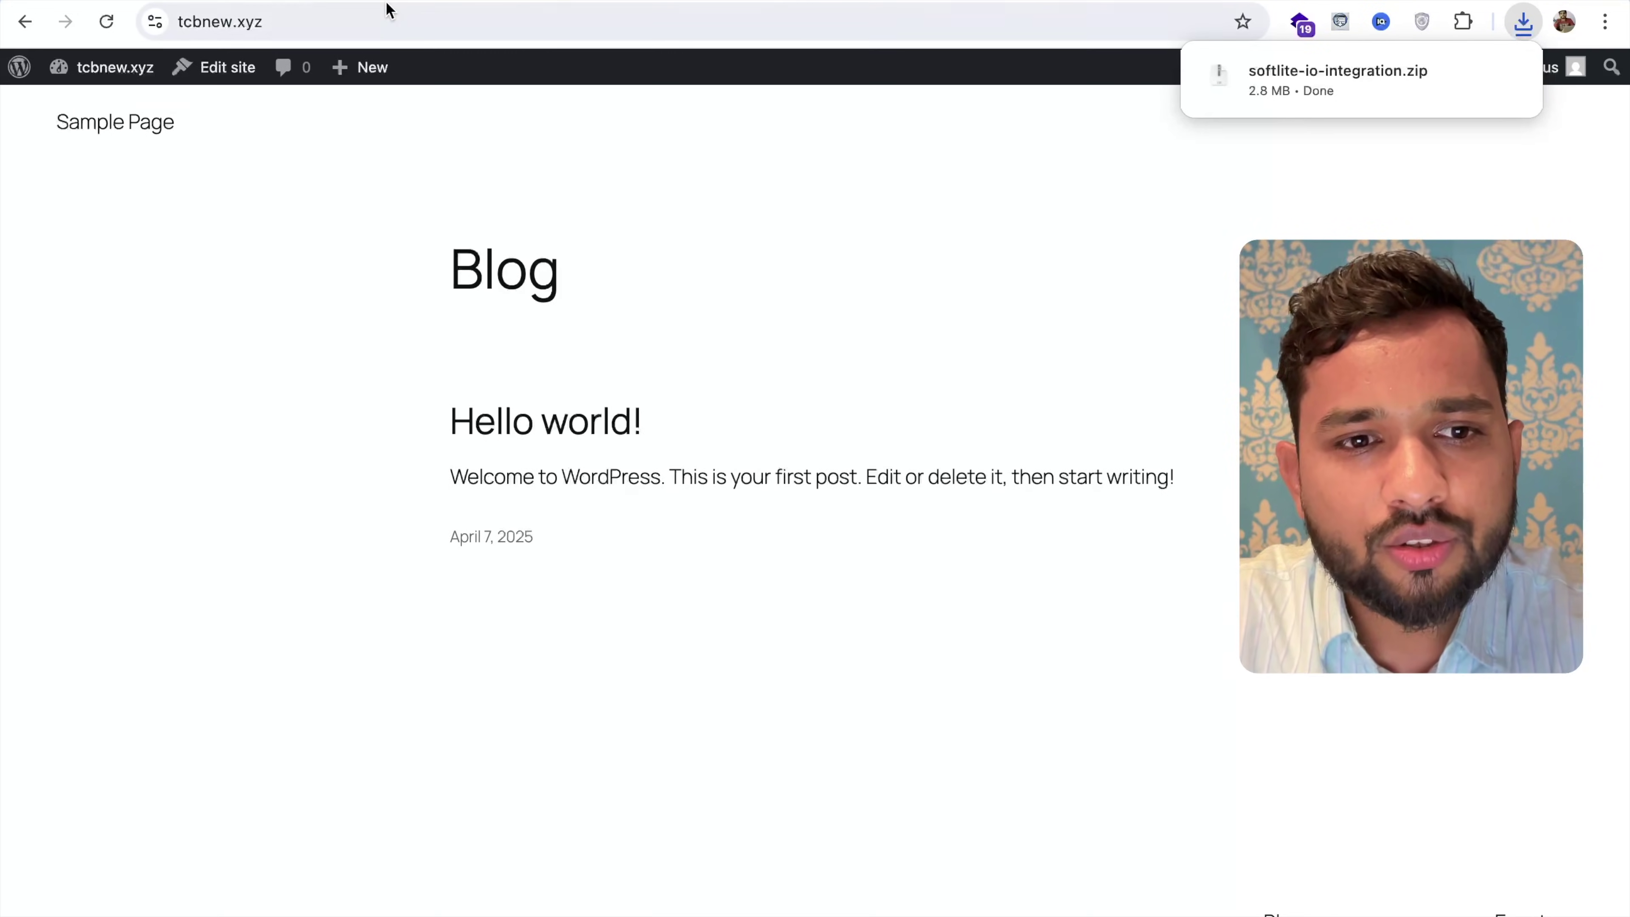
# Open the tcbnew.xyz WordPress dashboard and go to Add New Plugin
pyautogui.click(385, 14)
pyautogui.press('Escape')
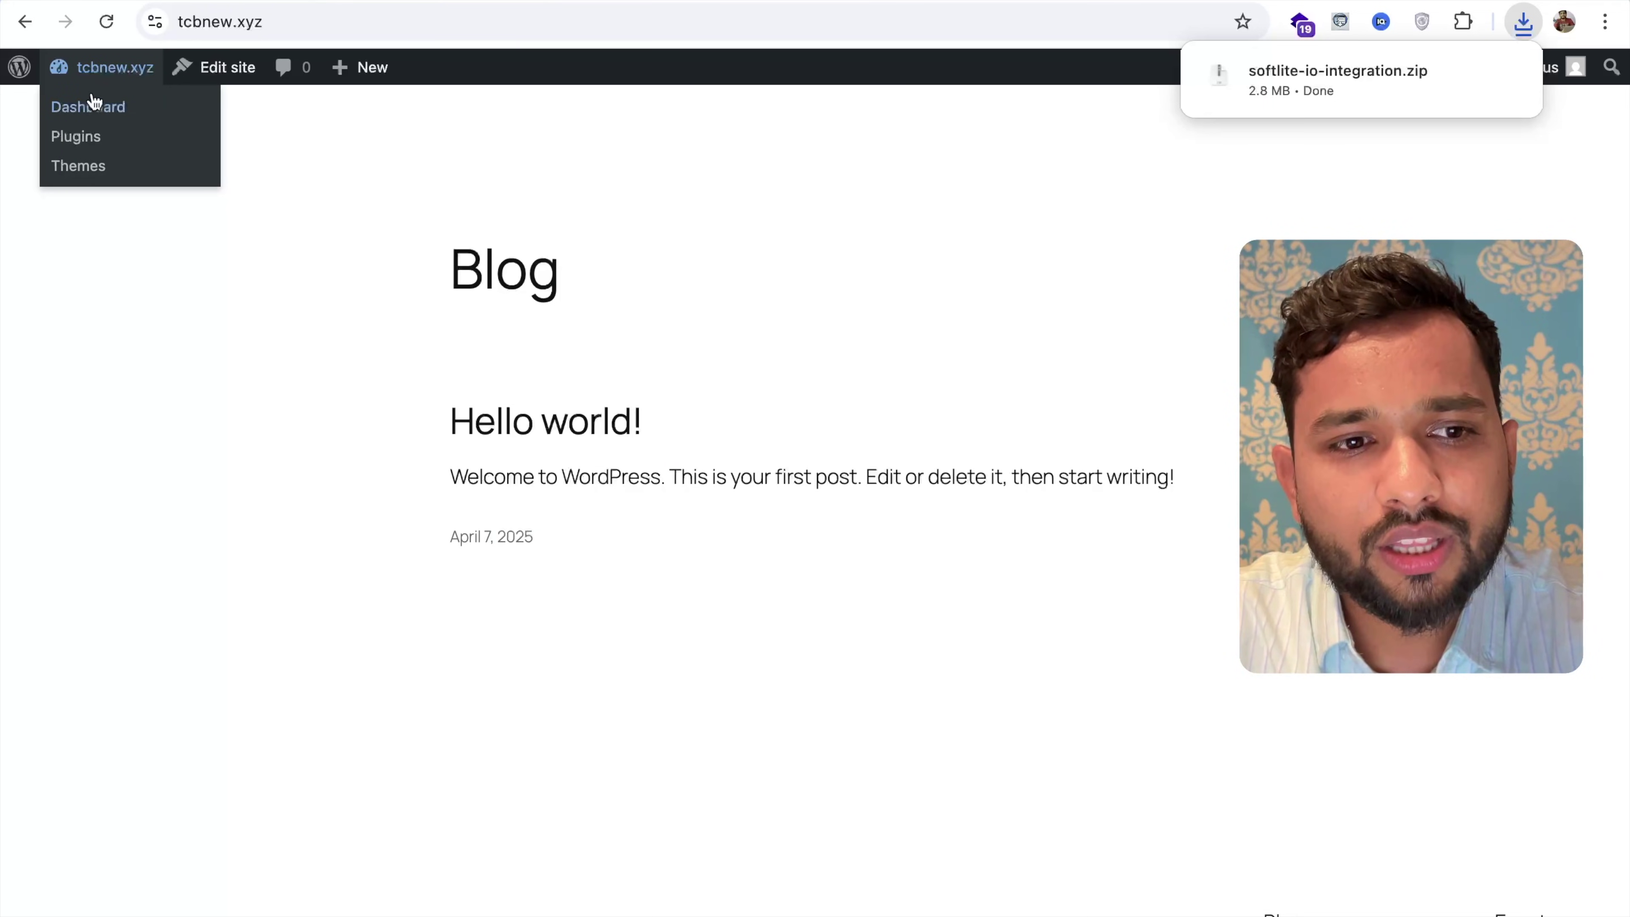
pyautogui.click(94, 107)
pyautogui.moveTo(70, 547)
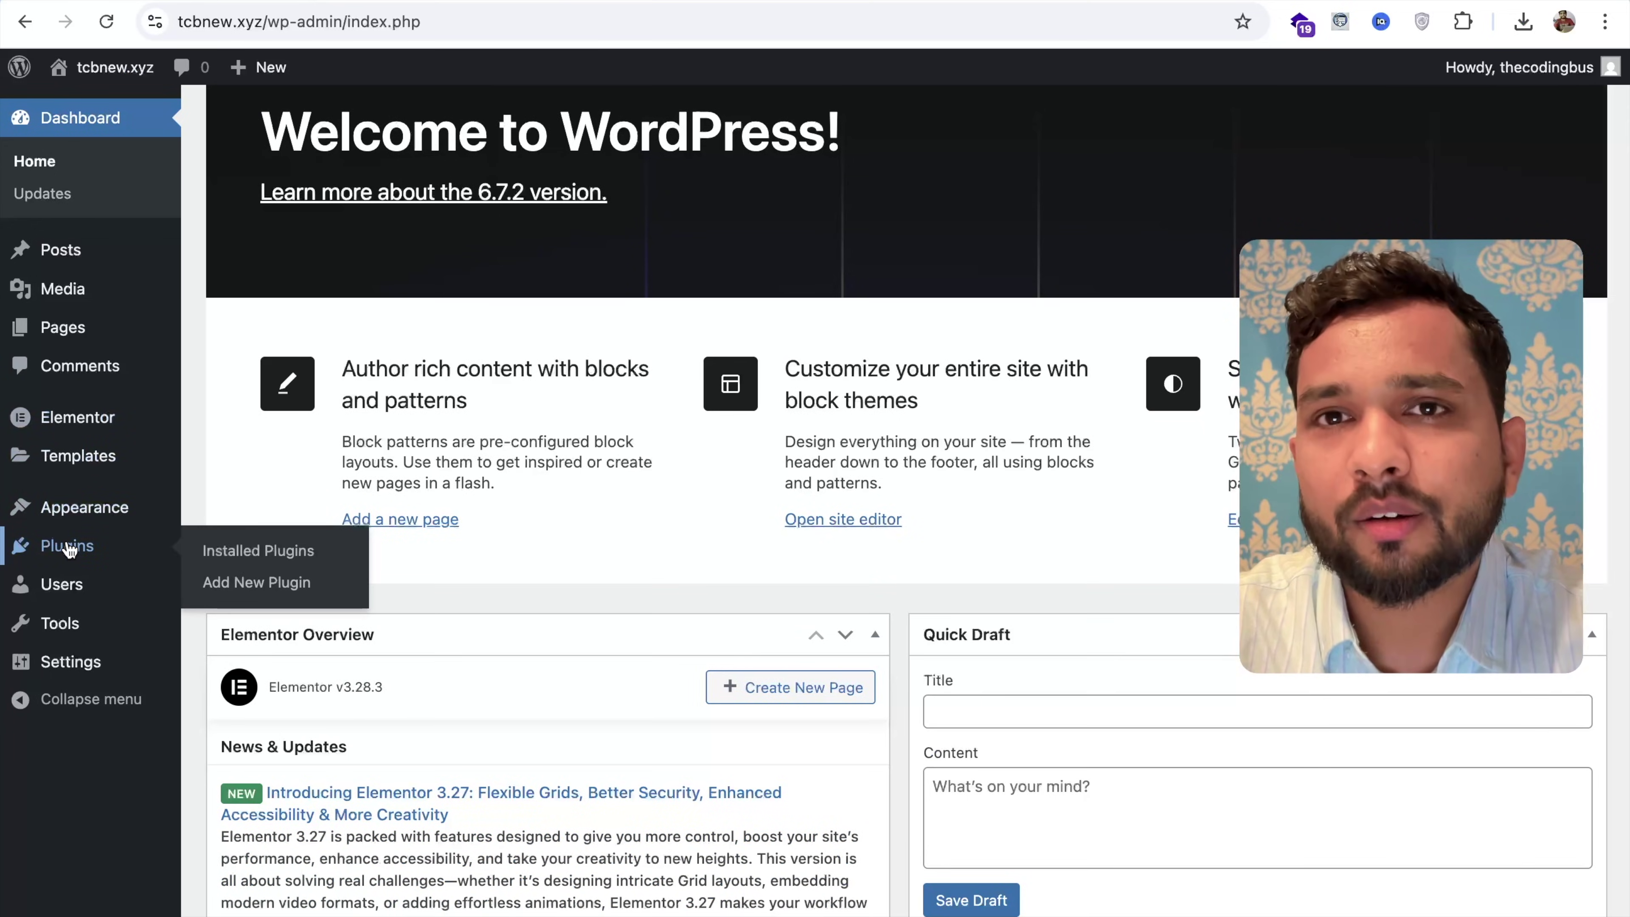
pyautogui.click(268, 582)
# Upload softlite-io-integration.zip and install it
pyautogui.click(381, 130)
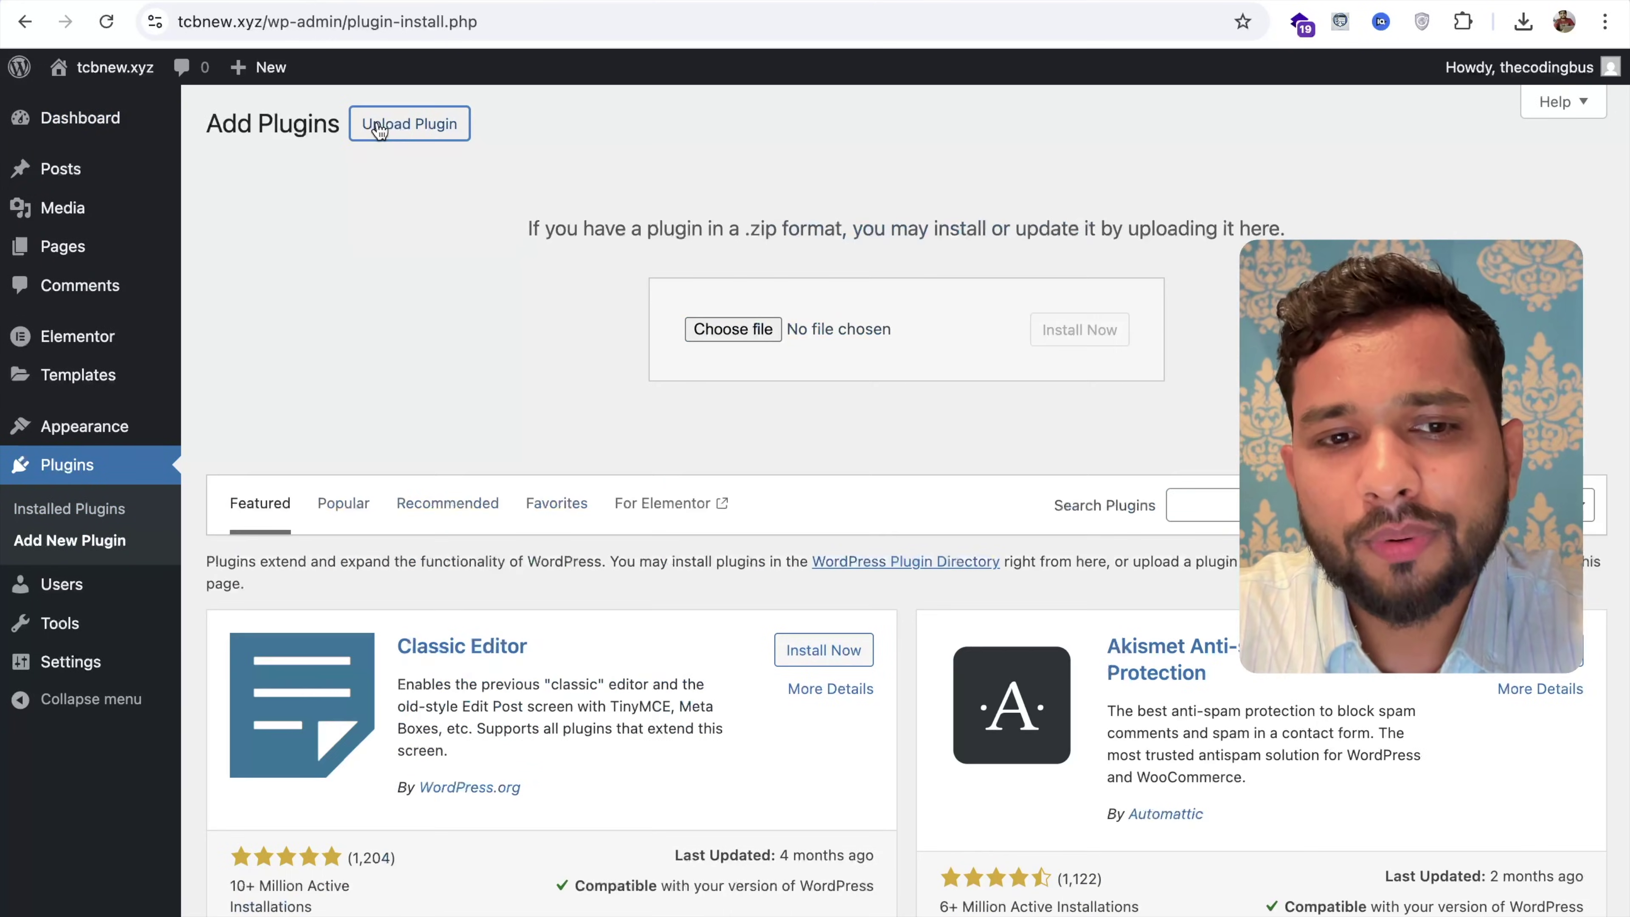
pyautogui.click(713, 330)
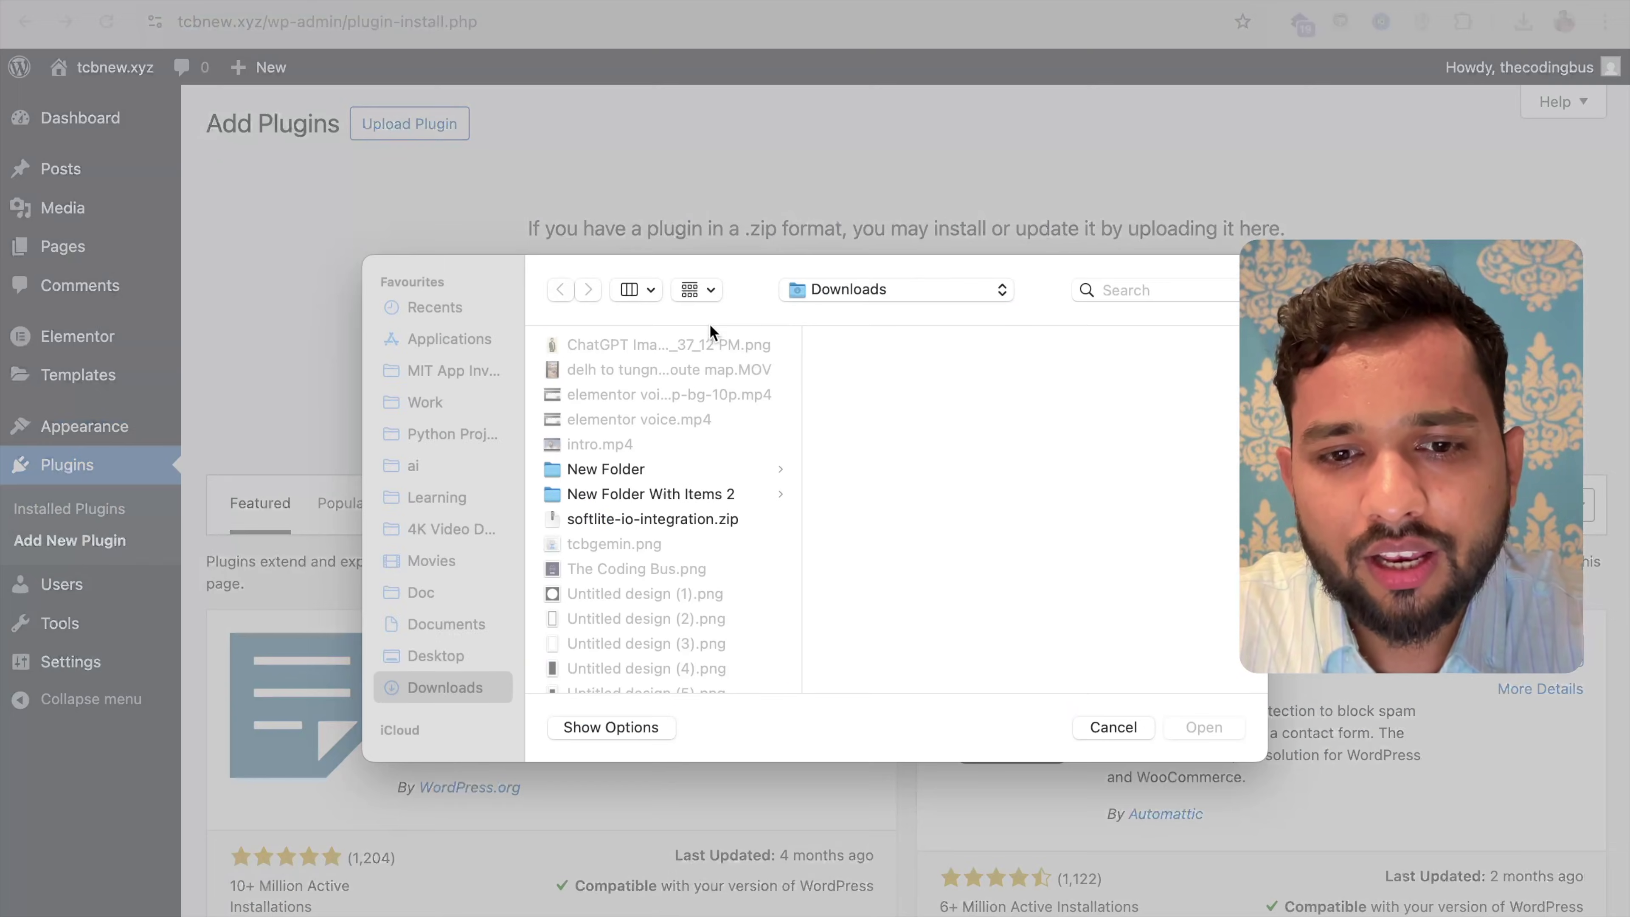
pyautogui.click(614, 519)
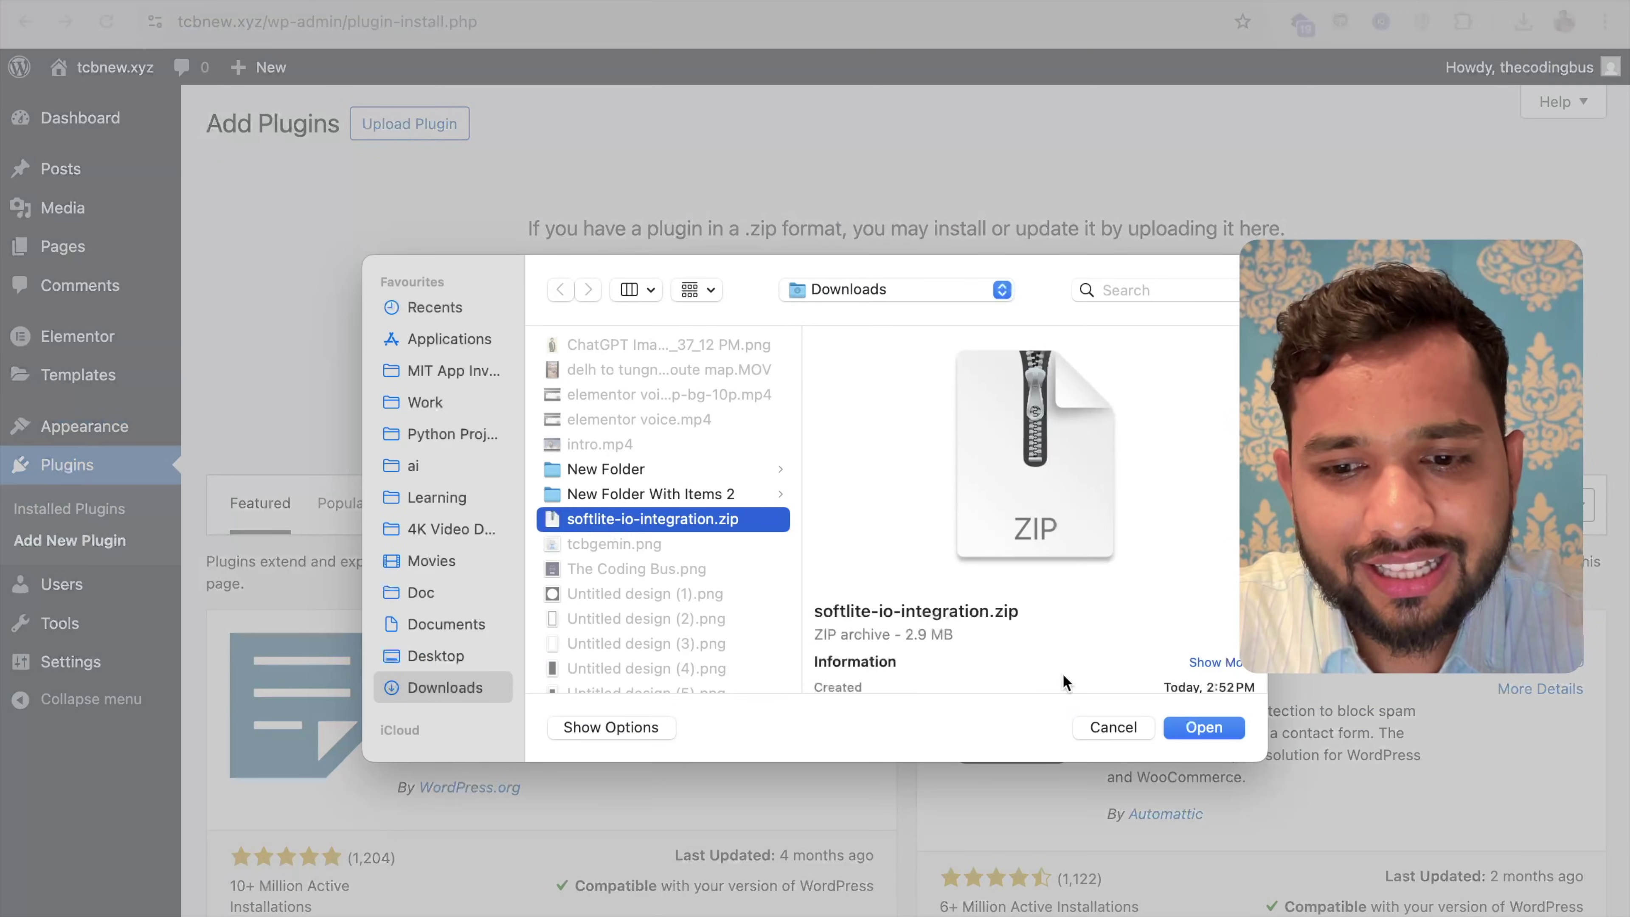
pyautogui.click(1216, 728)
pyautogui.click(1097, 330)
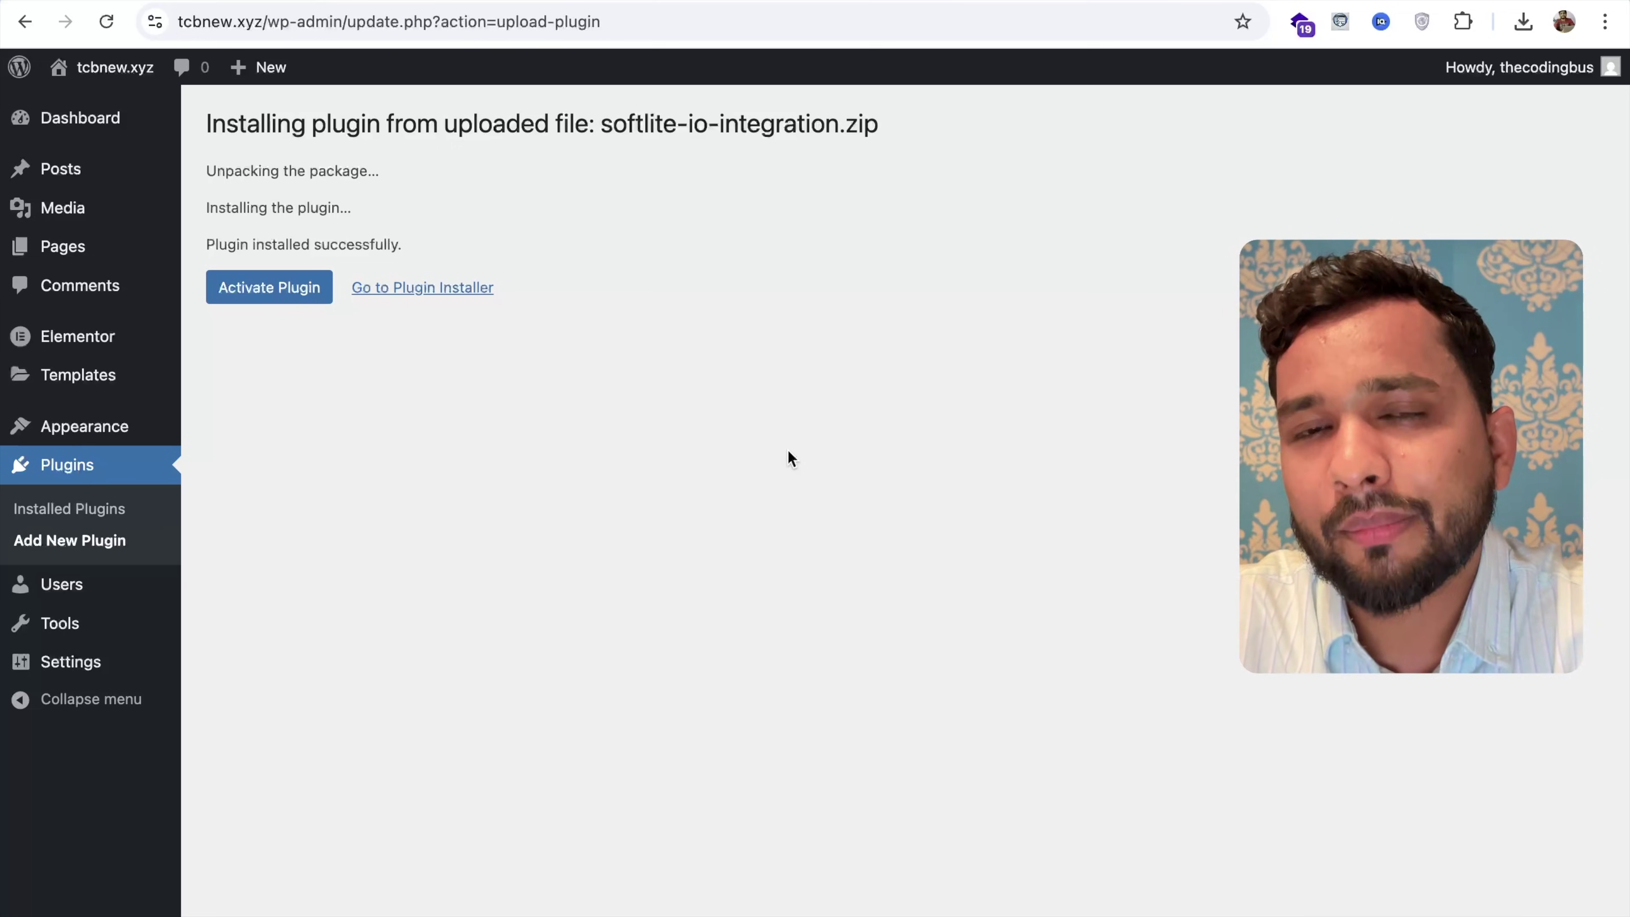
# Activate the Softlite.io plugin and start a new page titled Home
pyautogui.click(263, 300)
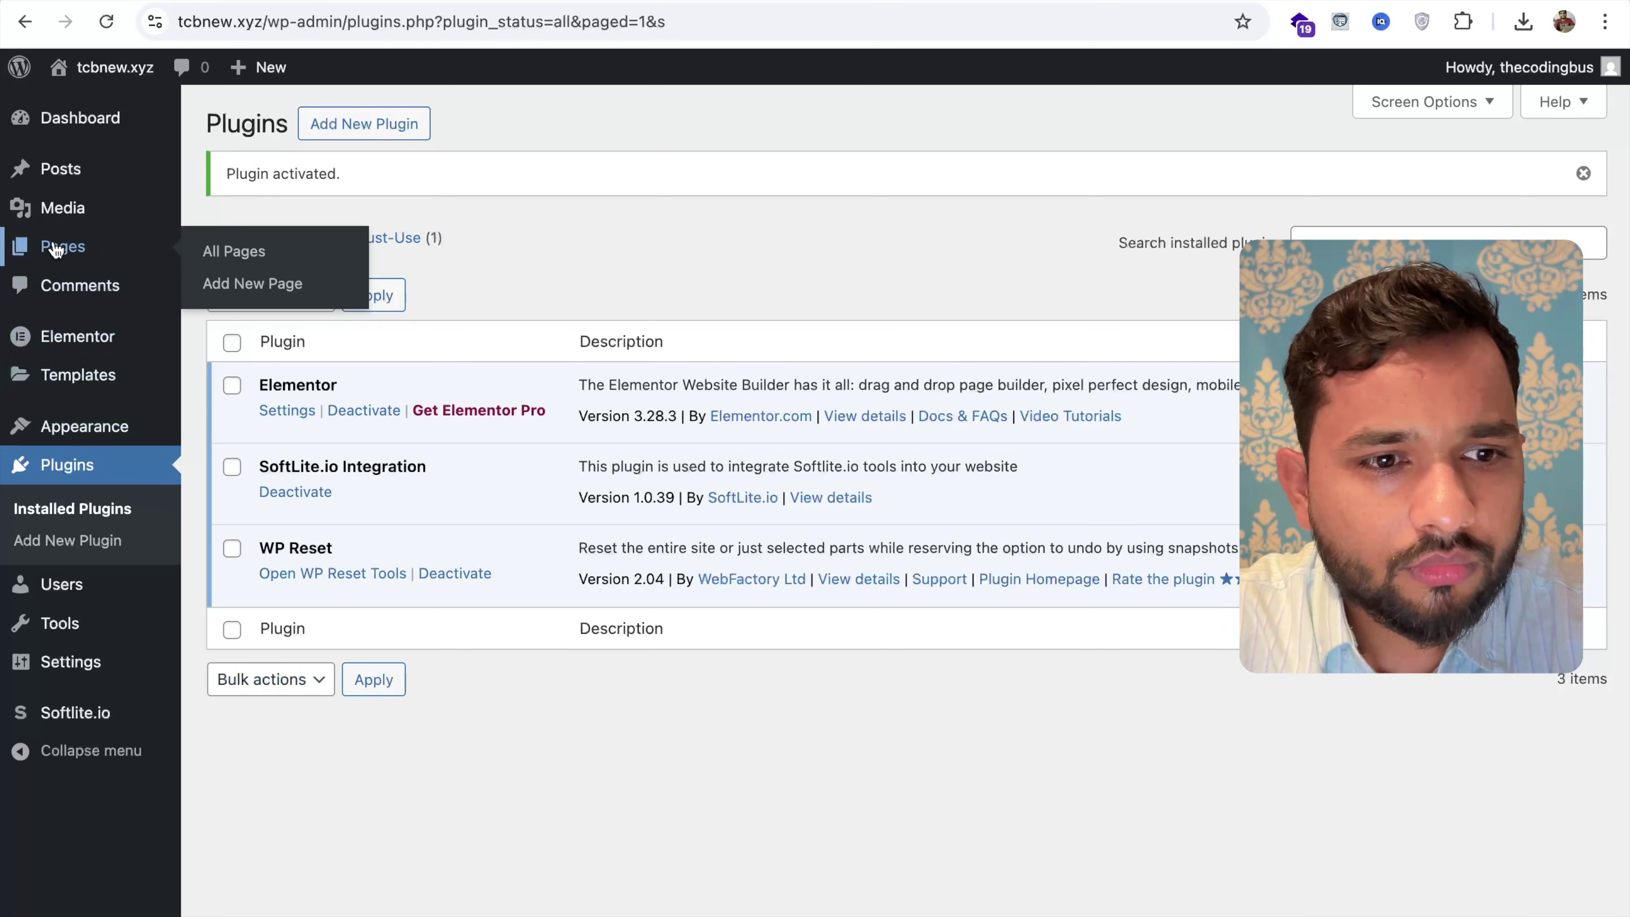
pyautogui.click(62, 246)
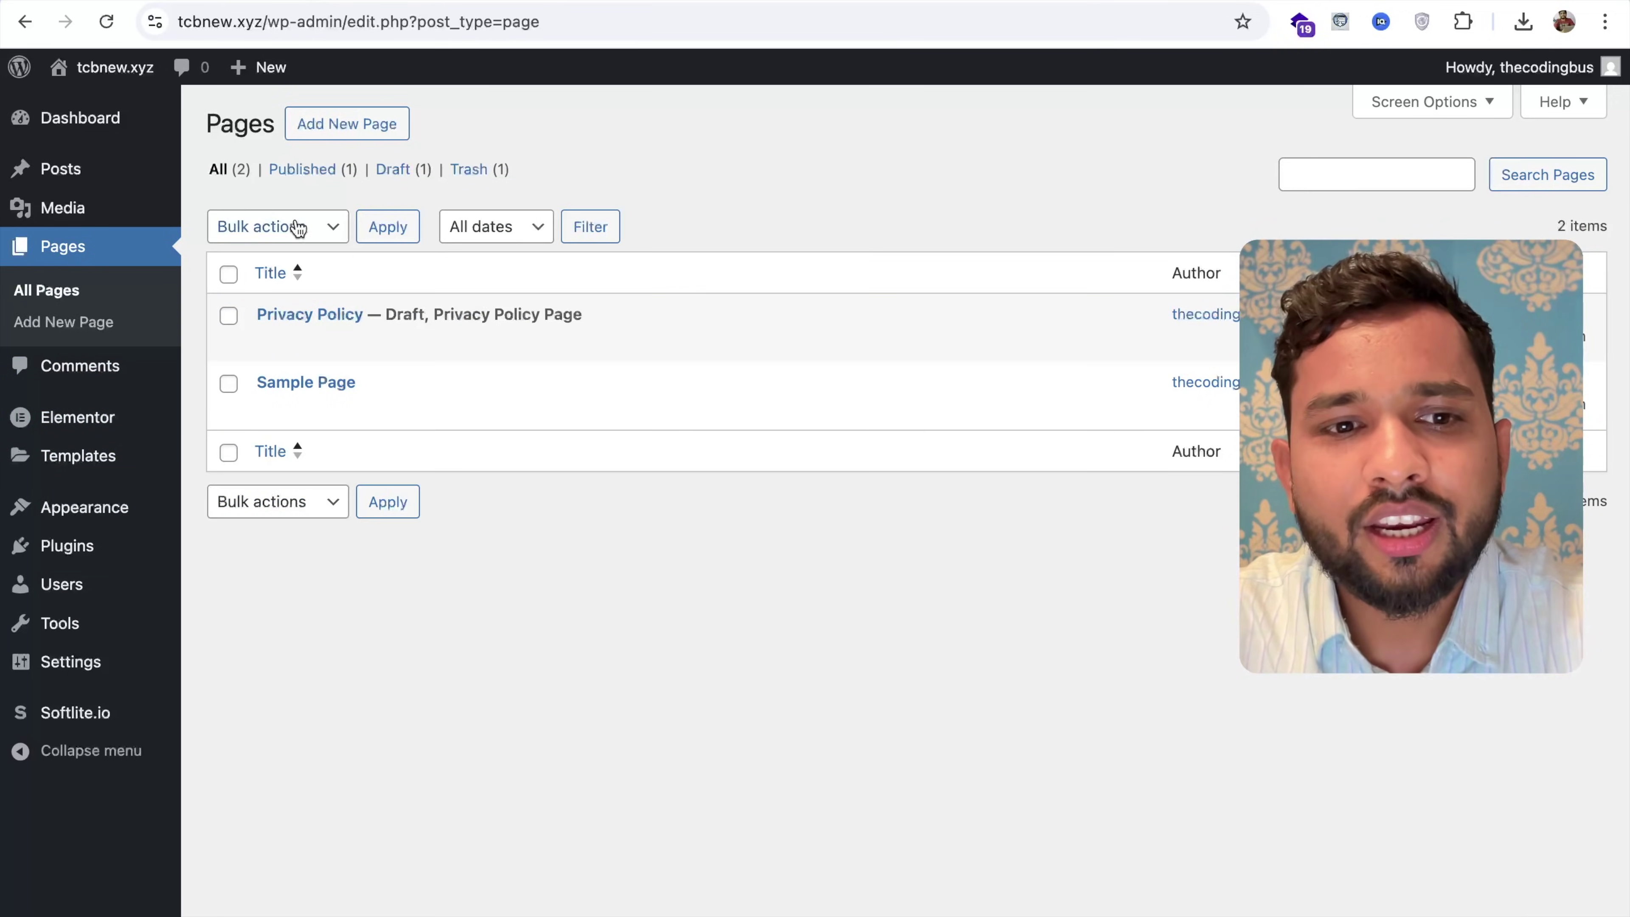
pyautogui.click(372, 129)
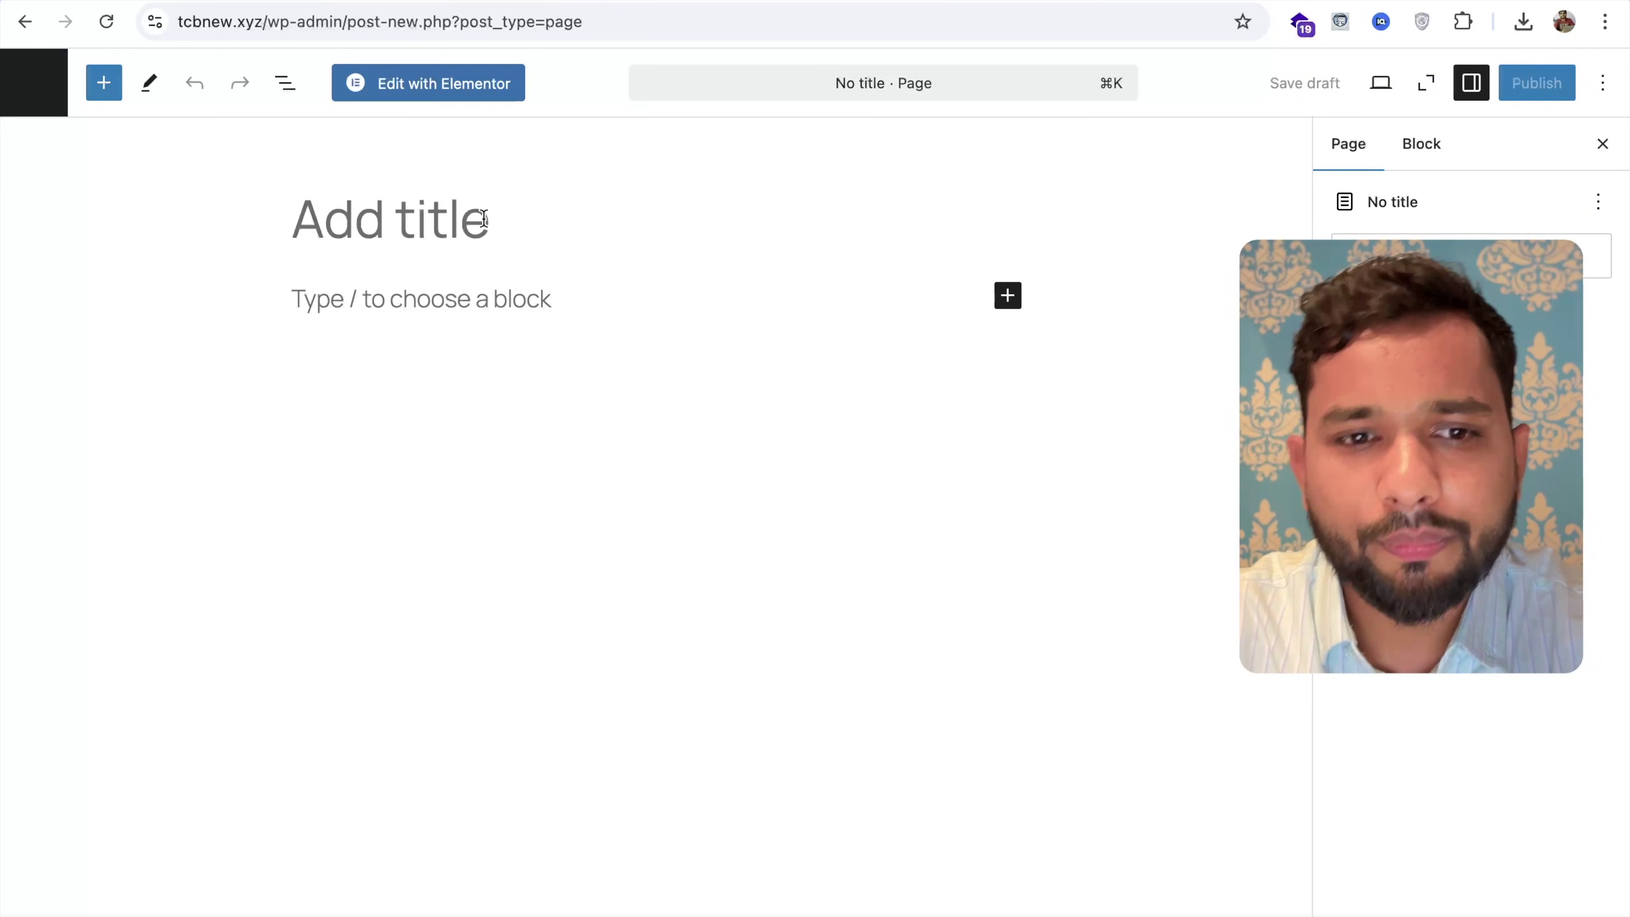
pyautogui.write('Home')
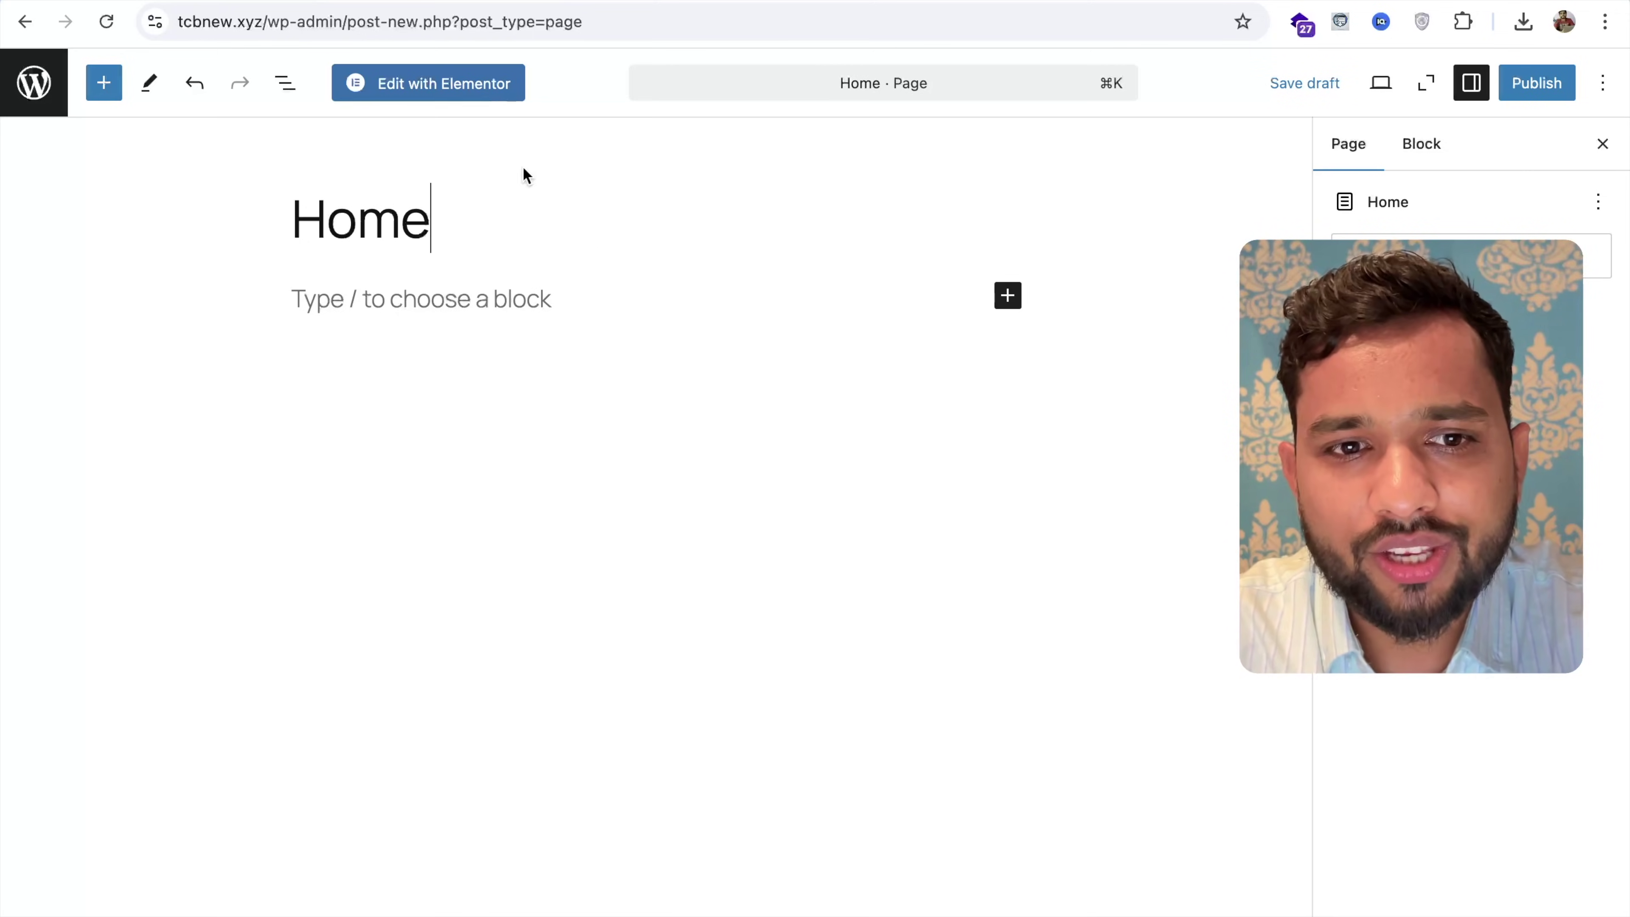
# Open the Home page in Elementor and set its layout to Elementor Full Width
pyautogui.click(431, 95)
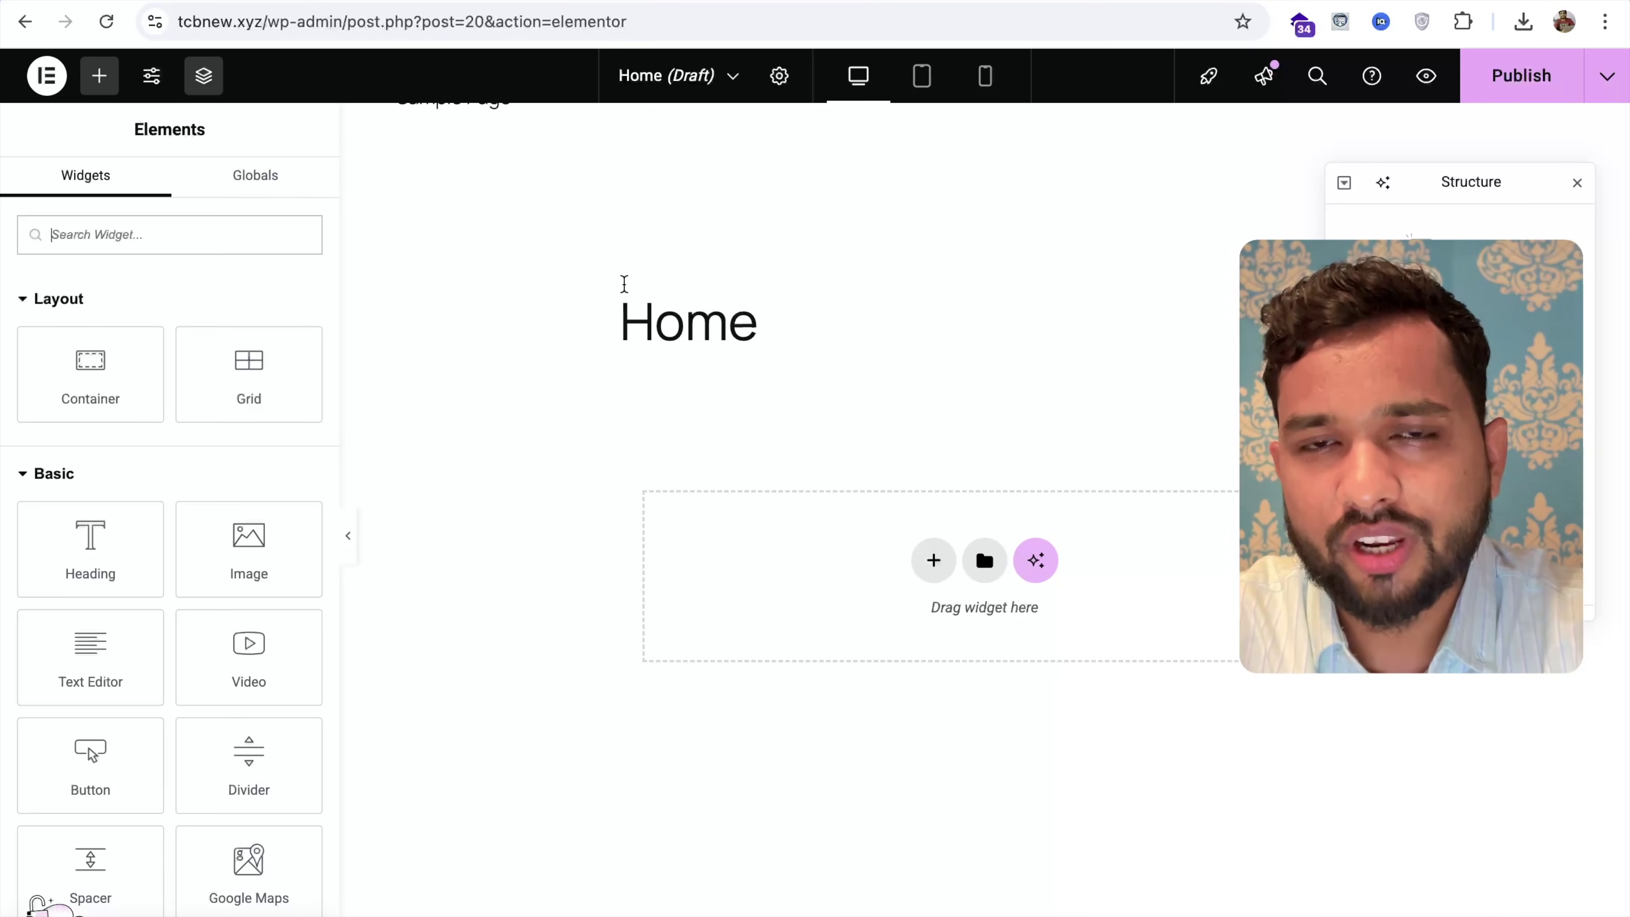
pyautogui.click(781, 75)
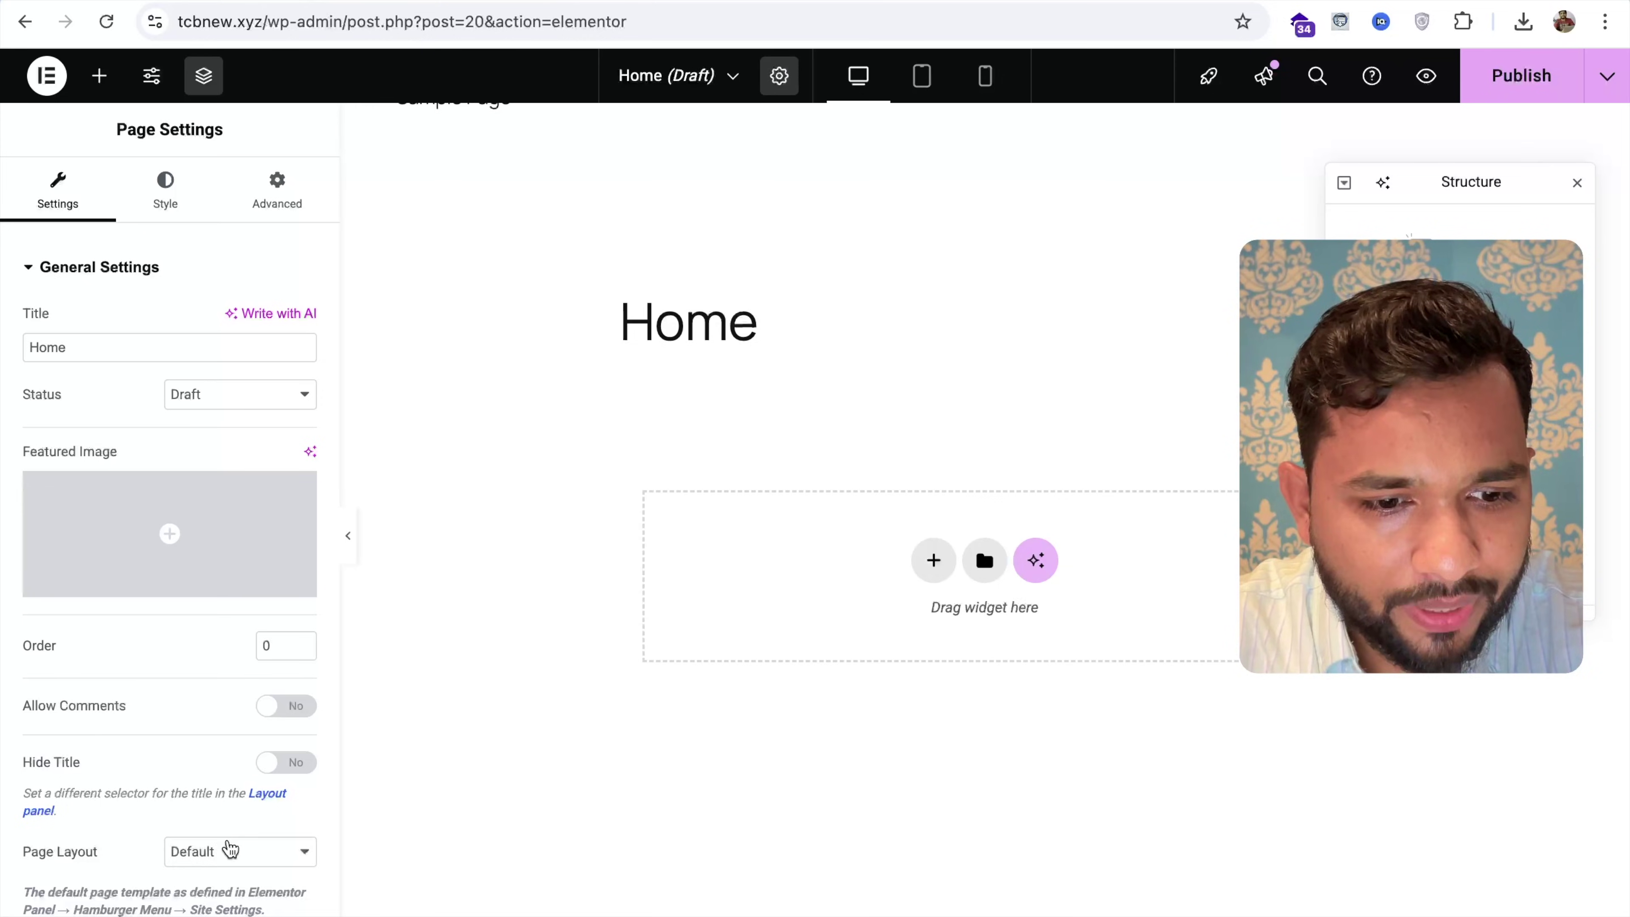
pyautogui.click(228, 851)
pyautogui.click(248, 902)
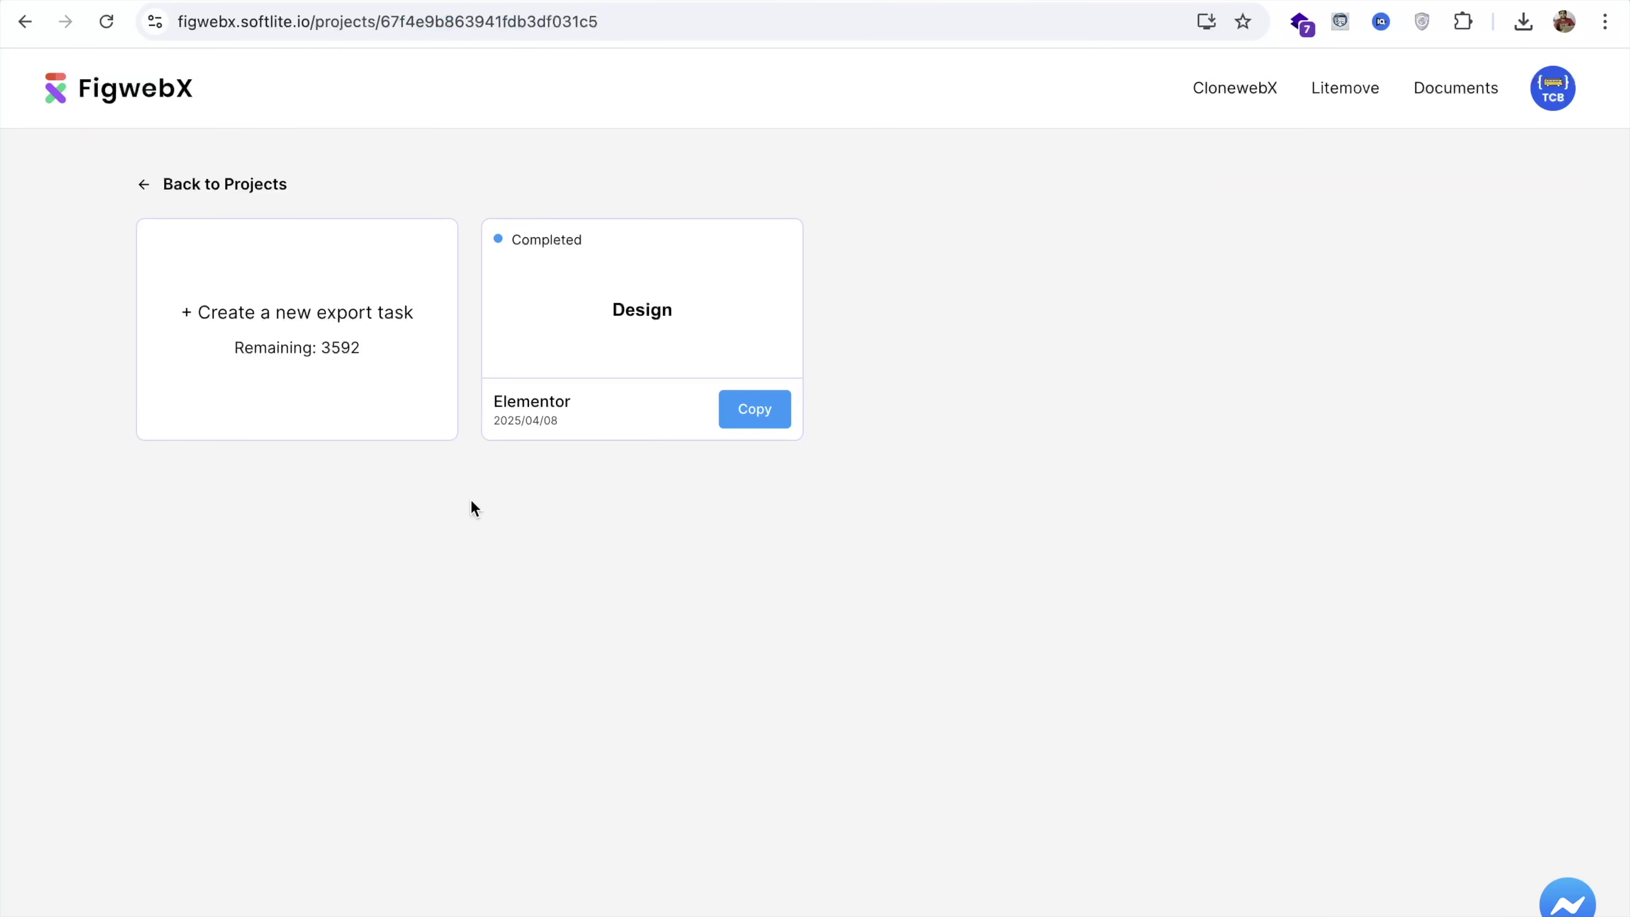
# Copy the finished Design frame Elementor export and go back to the Elementor Home page
pyautogui.moveTo(520, 244)
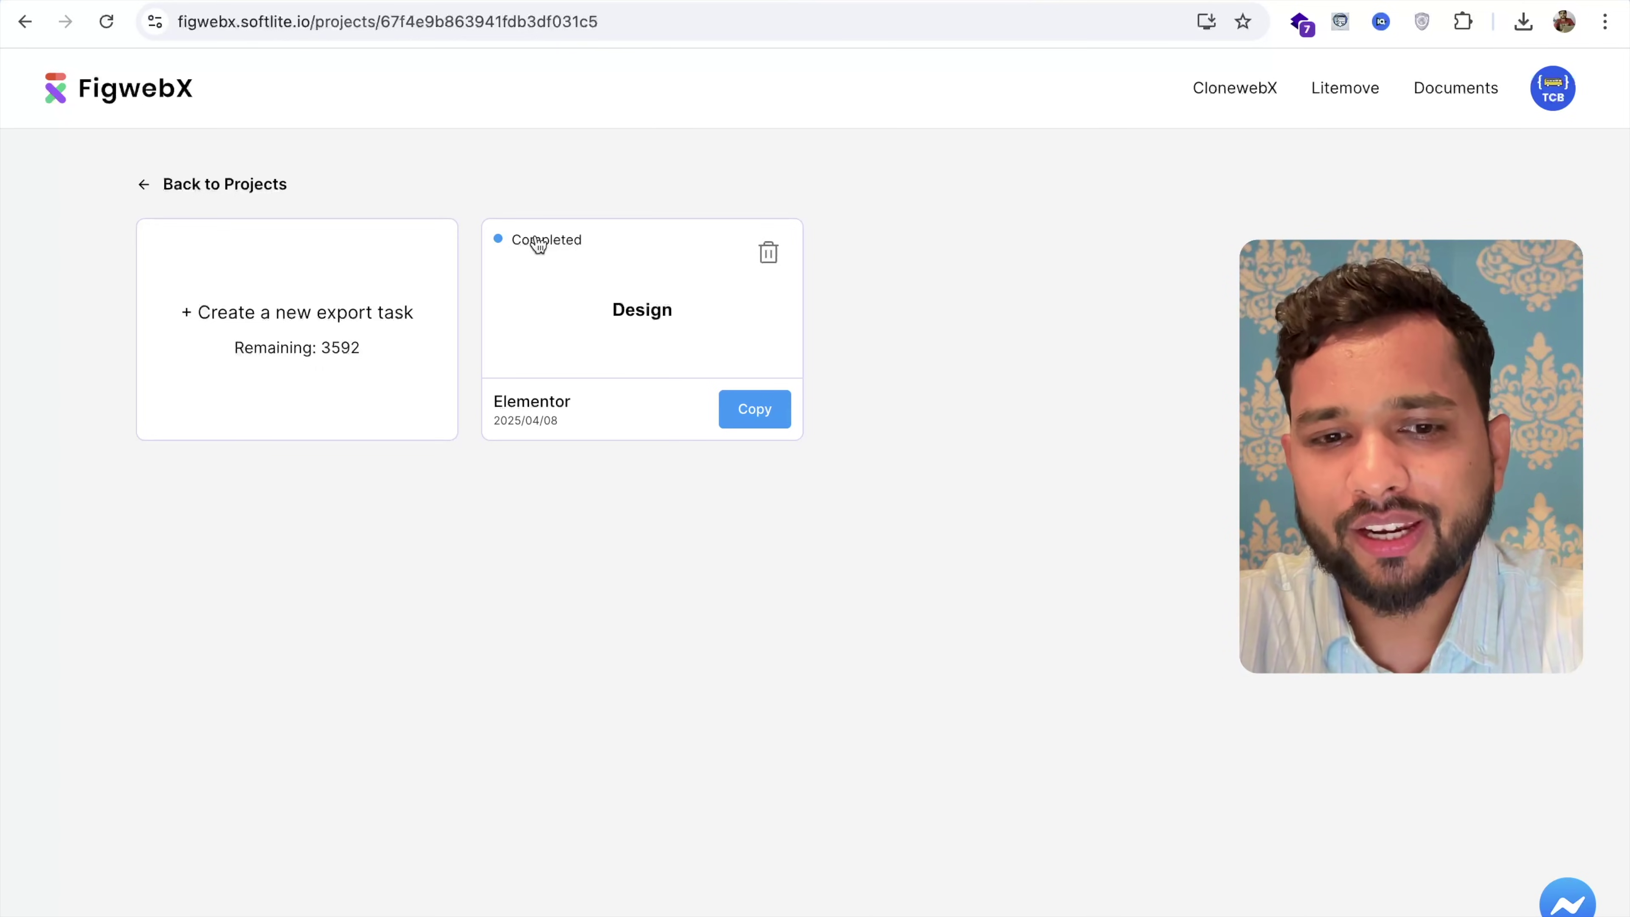
pyautogui.click(742, 415)
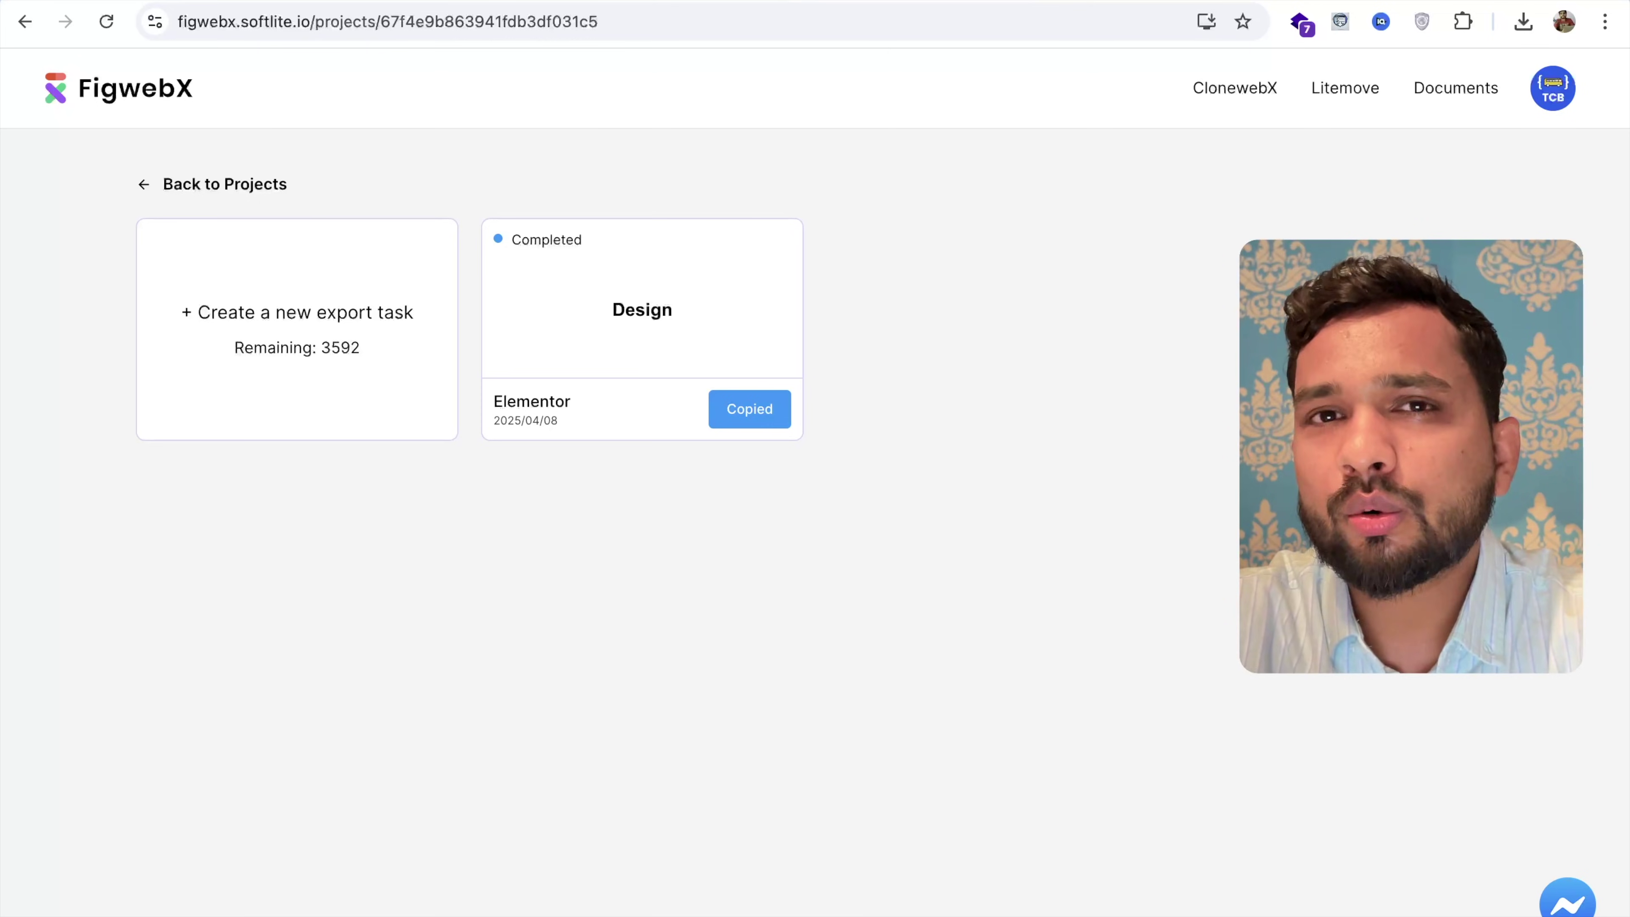
pyautogui.click(449, 1)
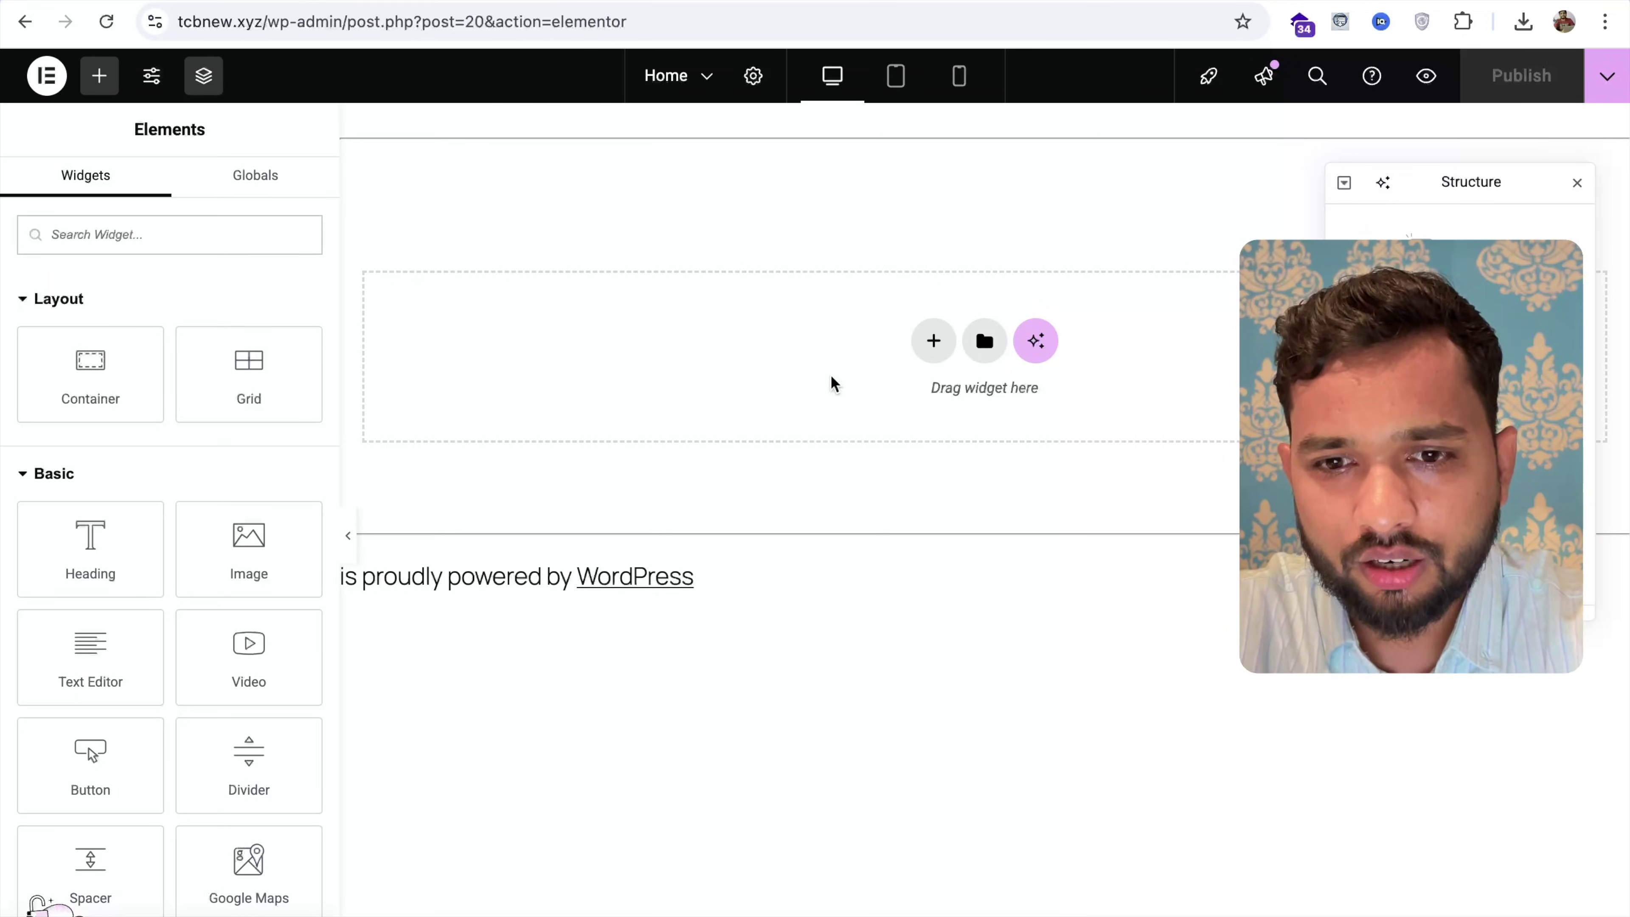
# Paste the copied FigwebX page onto the empty canvas via Paste from other site
pyautogui.rightClick(821, 327)
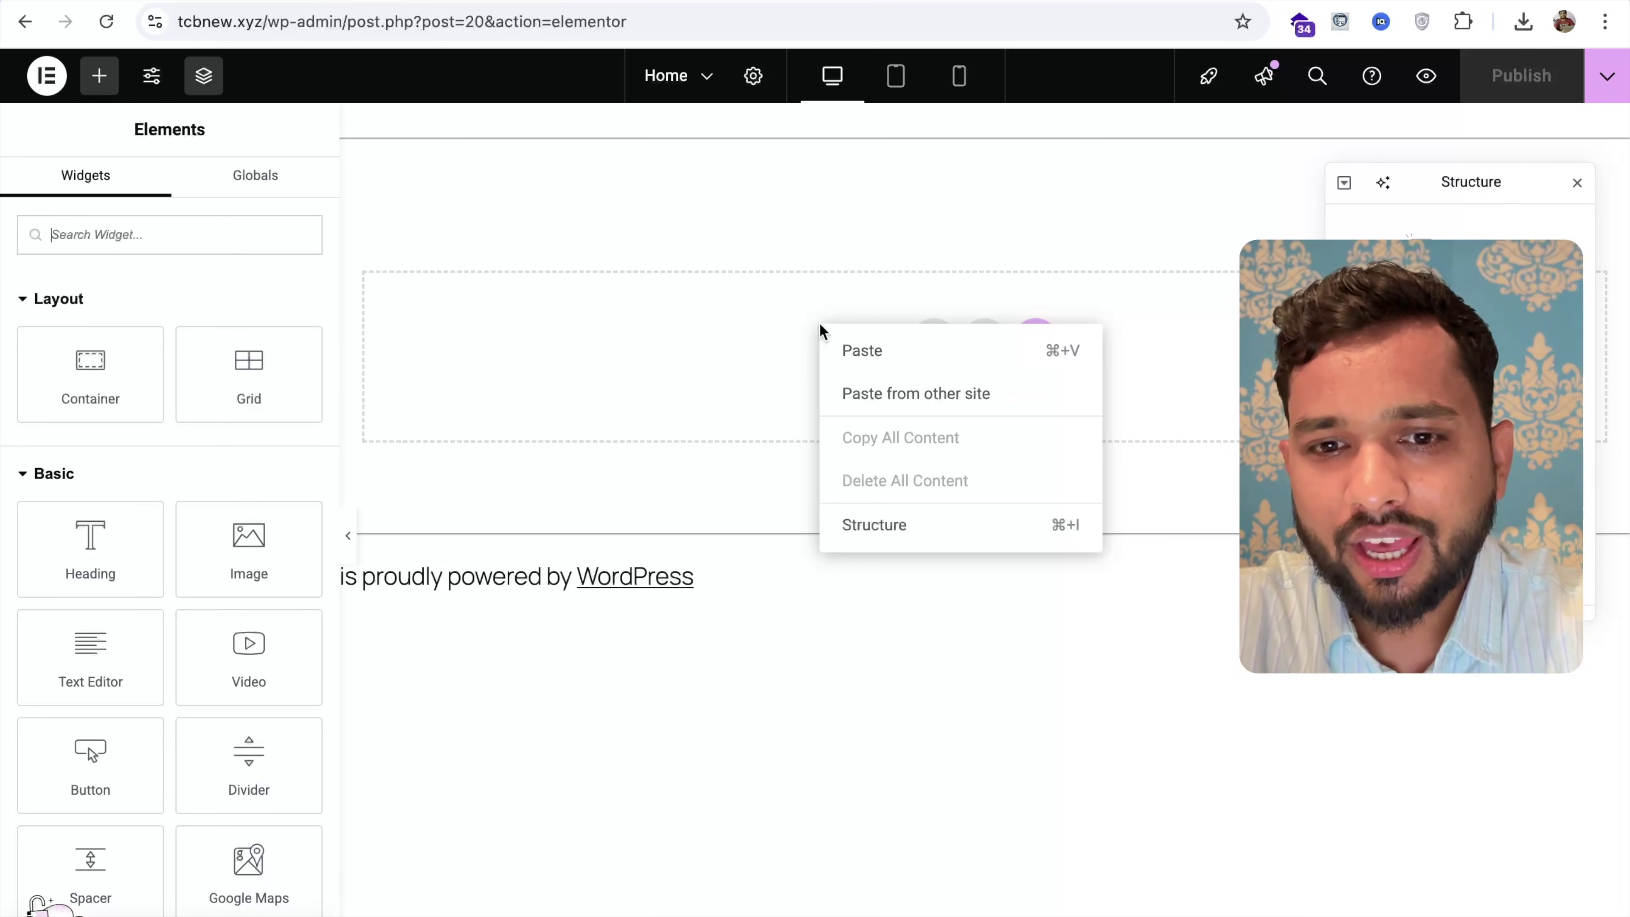
pyautogui.click(937, 394)
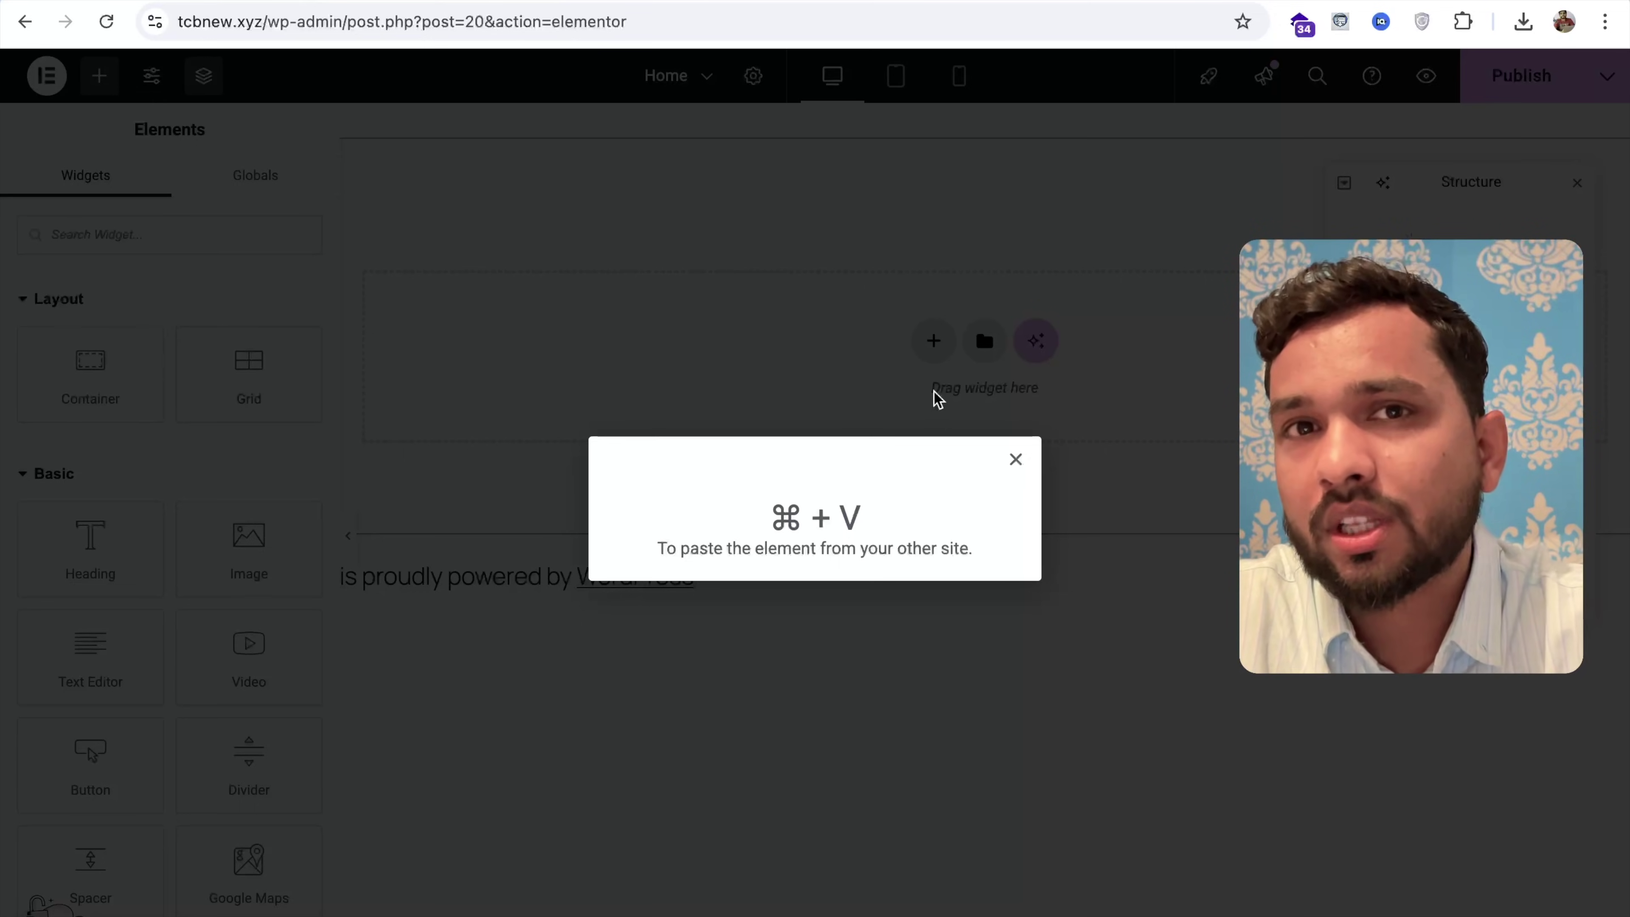
pyautogui.press('super+v')
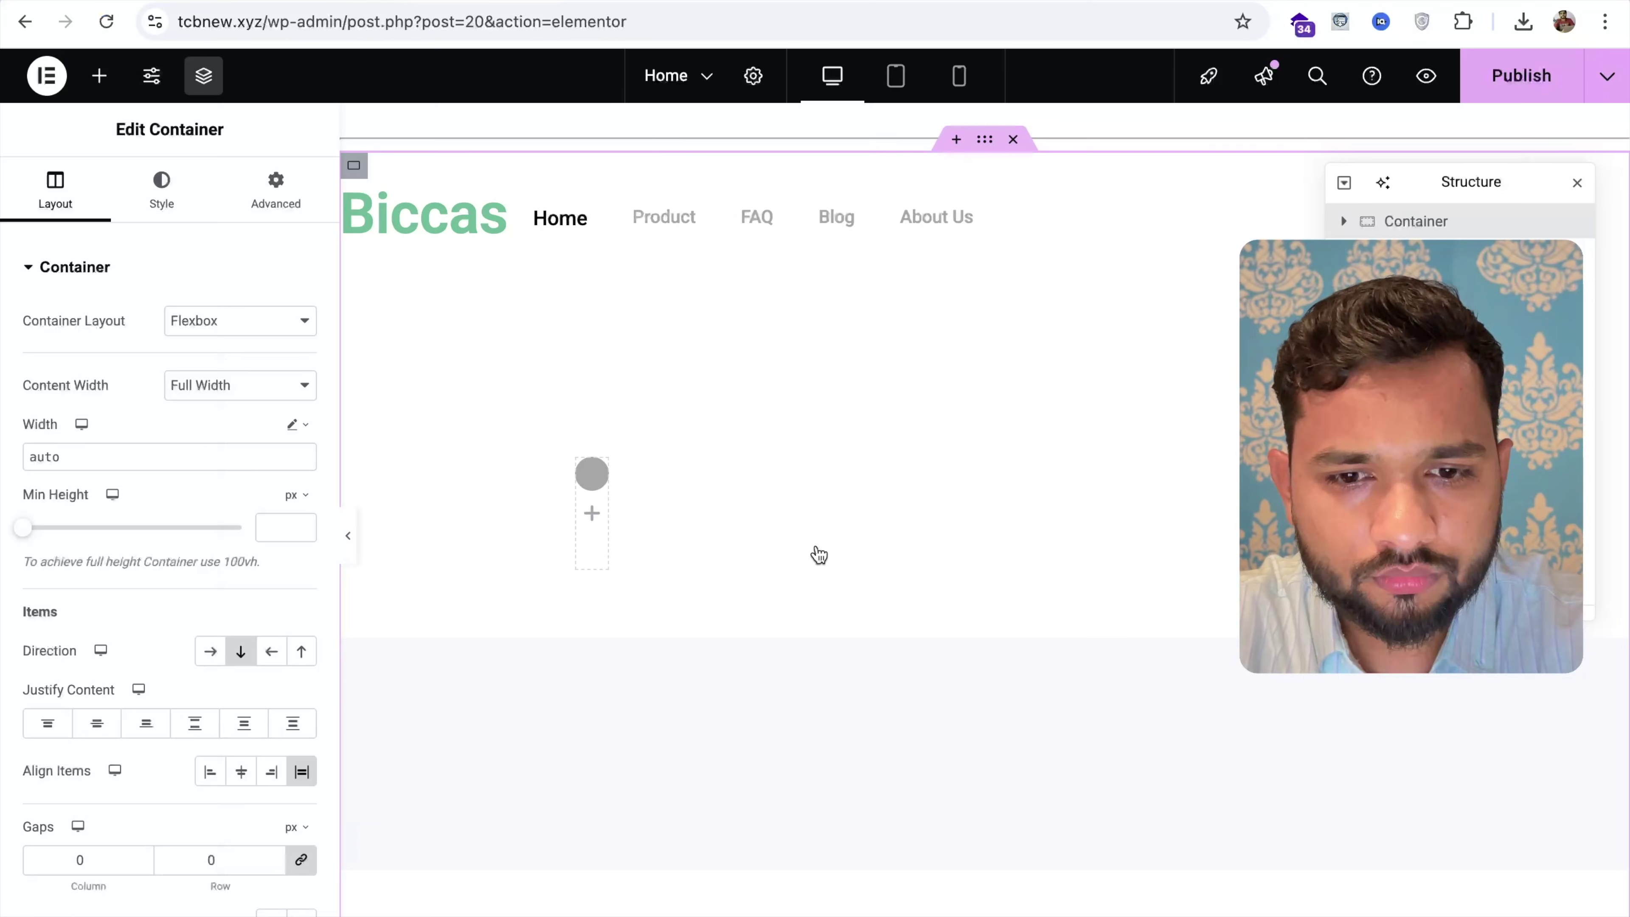
# Inspect the pasted page's nested Container rows in the Structure outline, then review the page
pyautogui.moveTo(1476, 182); pyautogui.dragTo(675, 207)
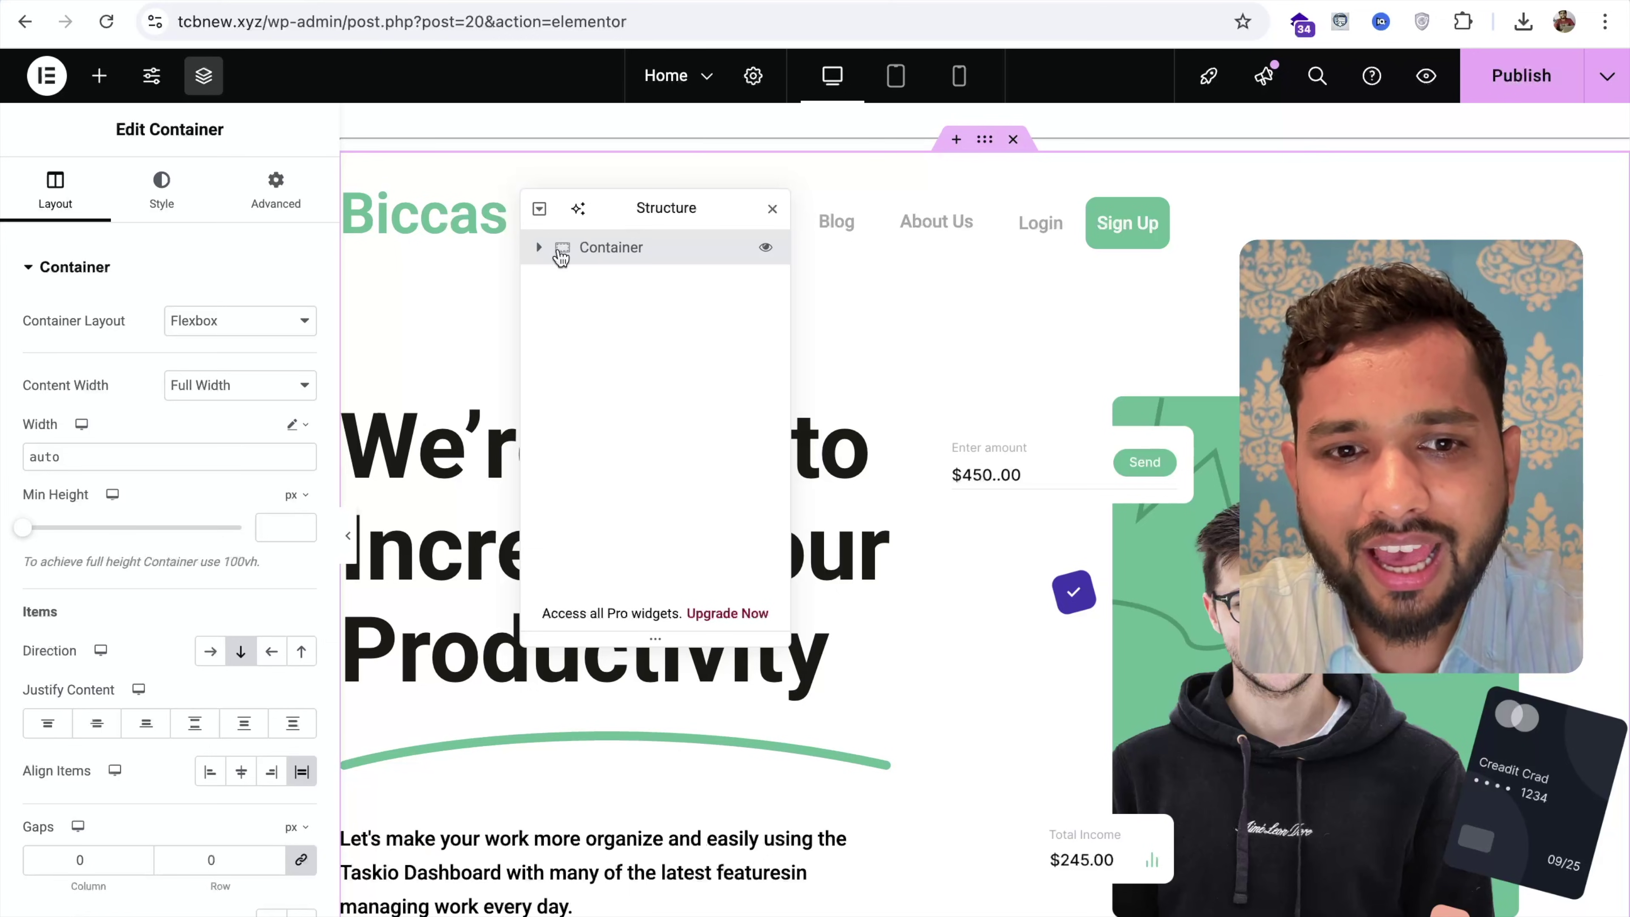
pyautogui.click(541, 248)
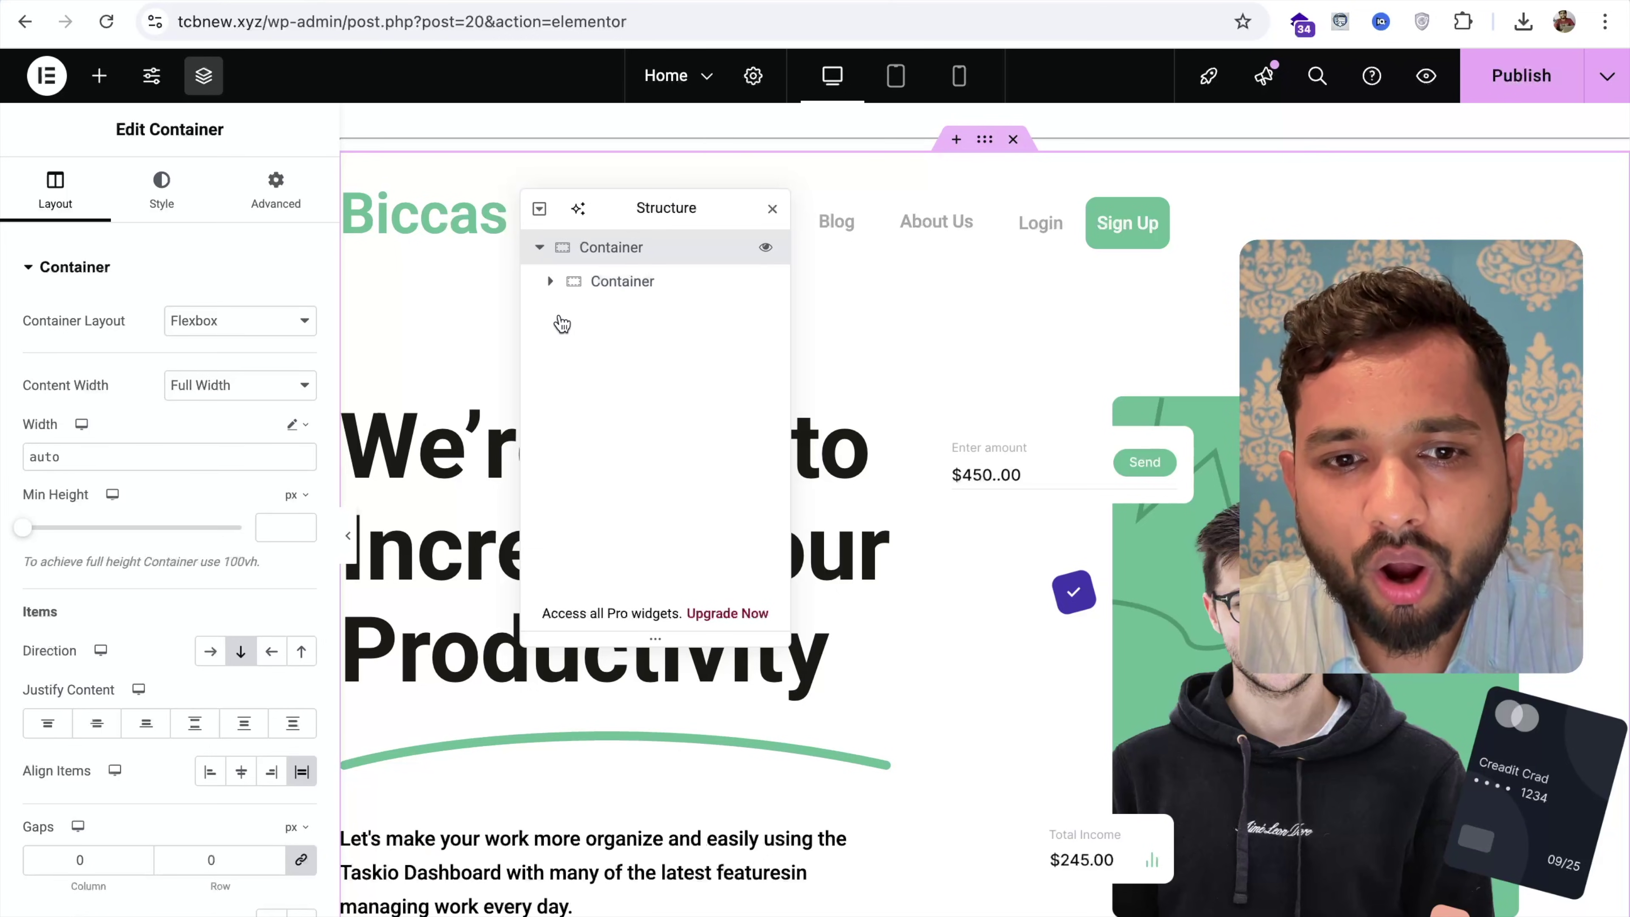
pyautogui.click(552, 283)
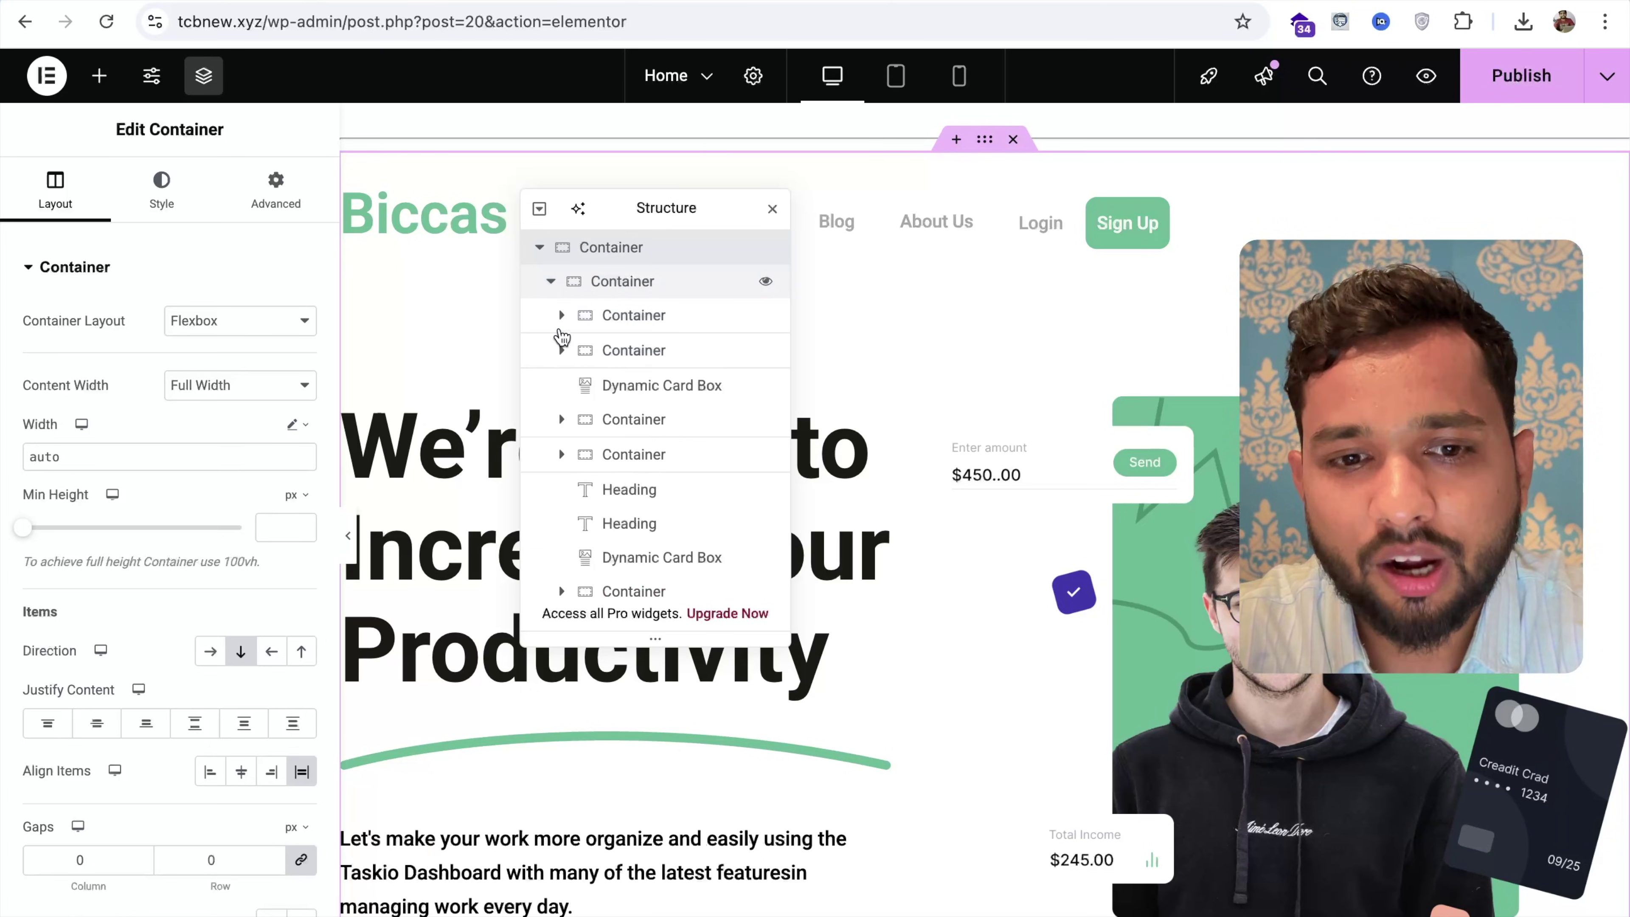
pyautogui.click(562, 351)
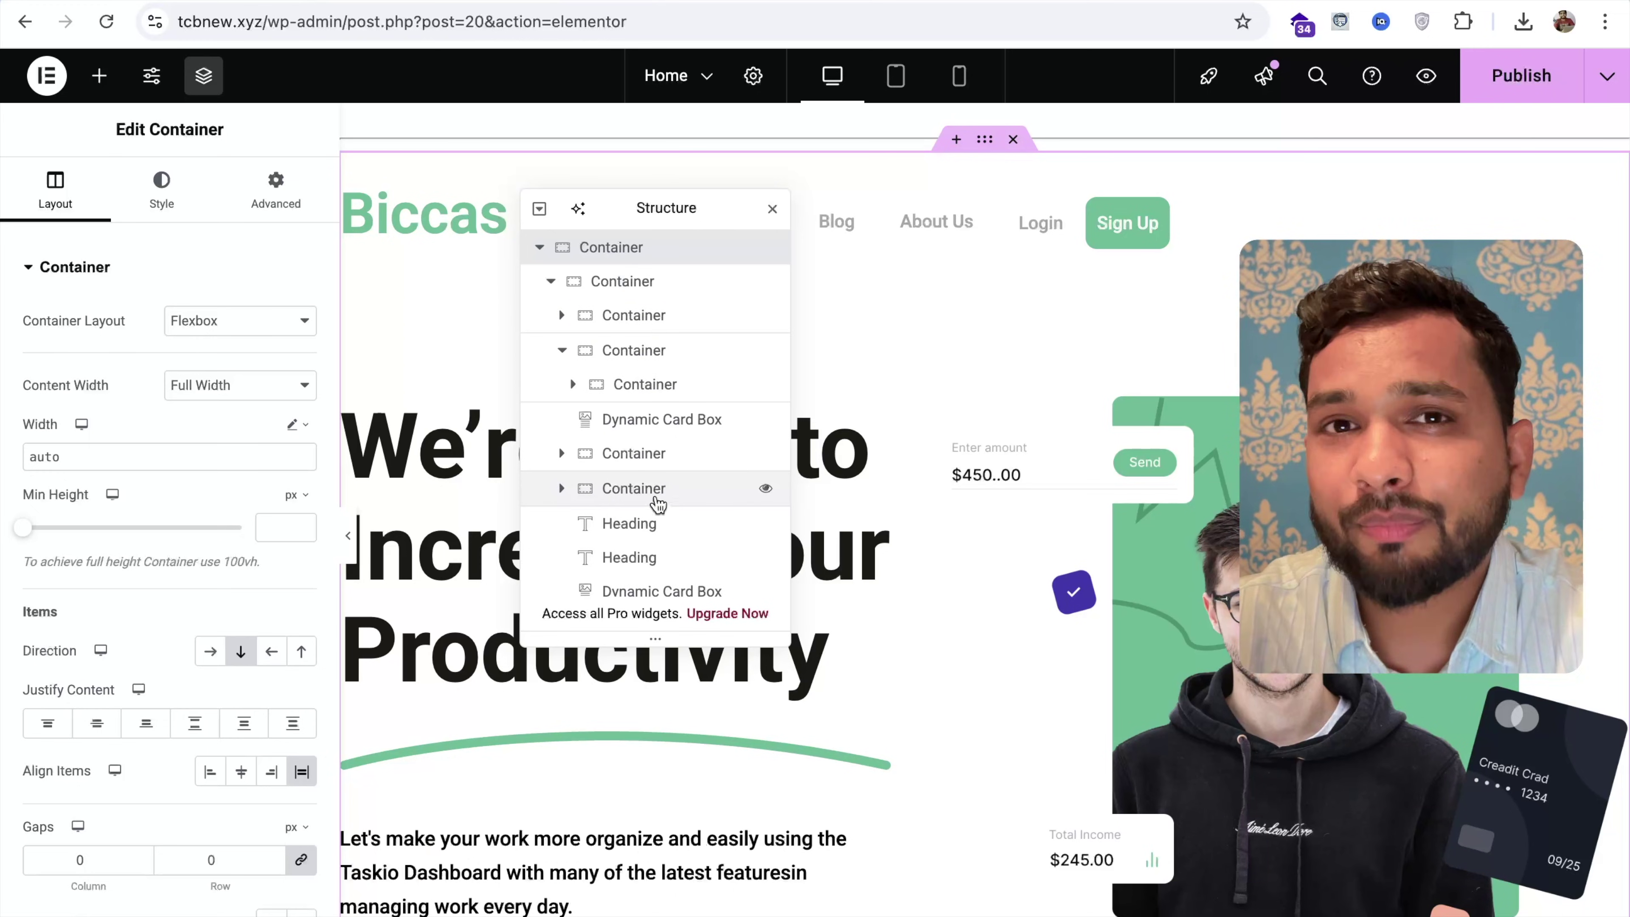
pyautogui.click(771, 210)
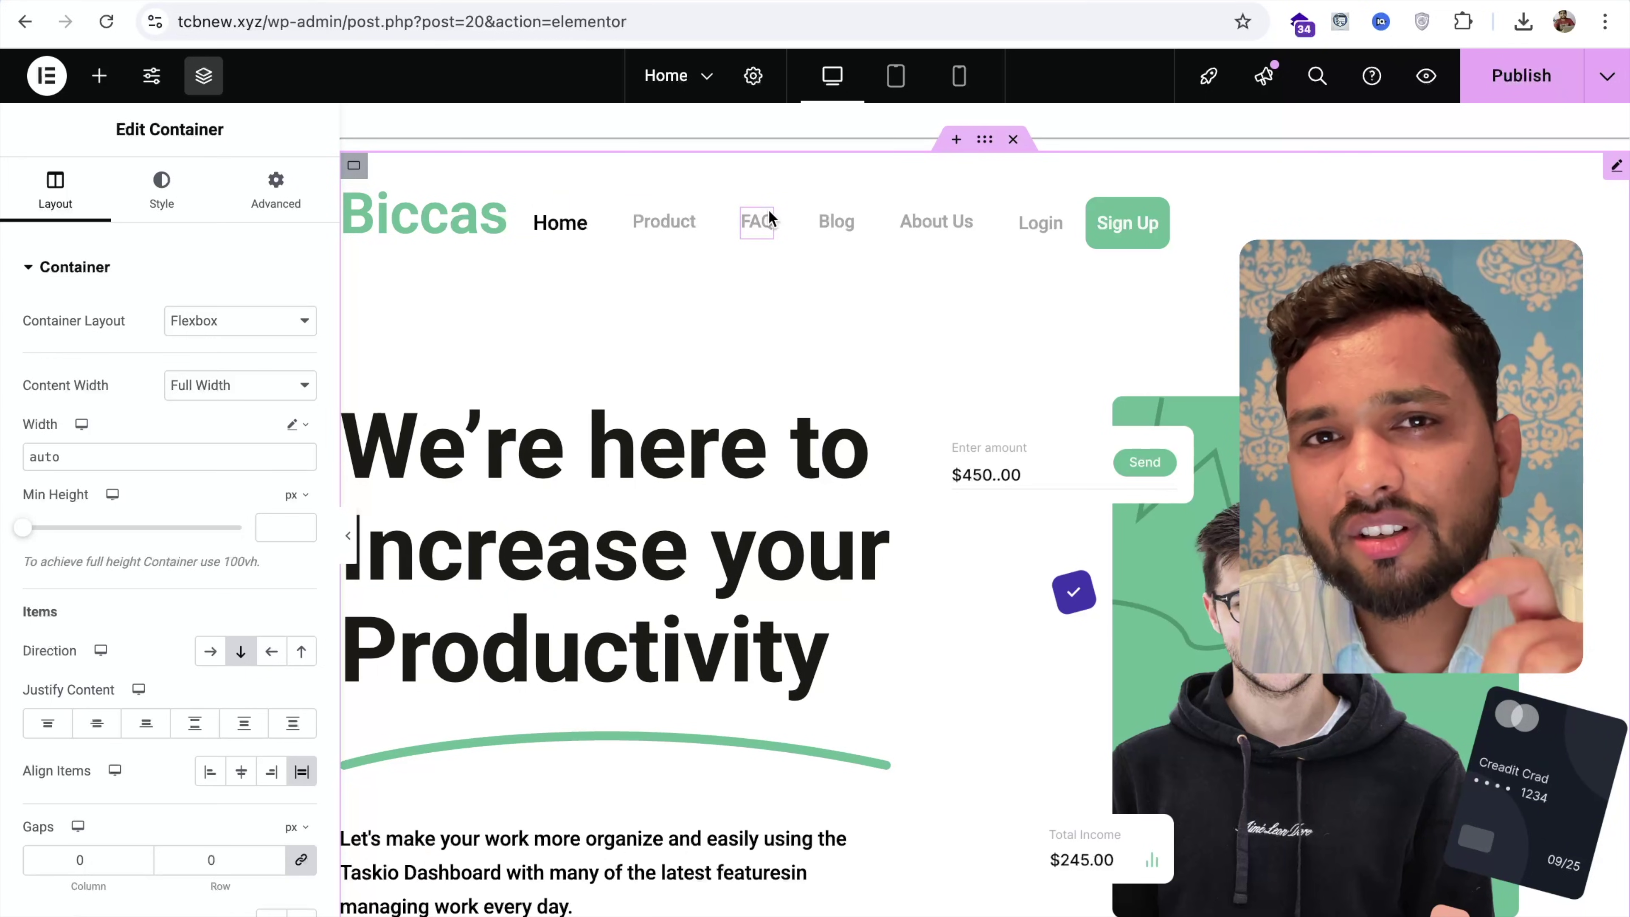
pyautogui.scroll(-3, 871, 378)
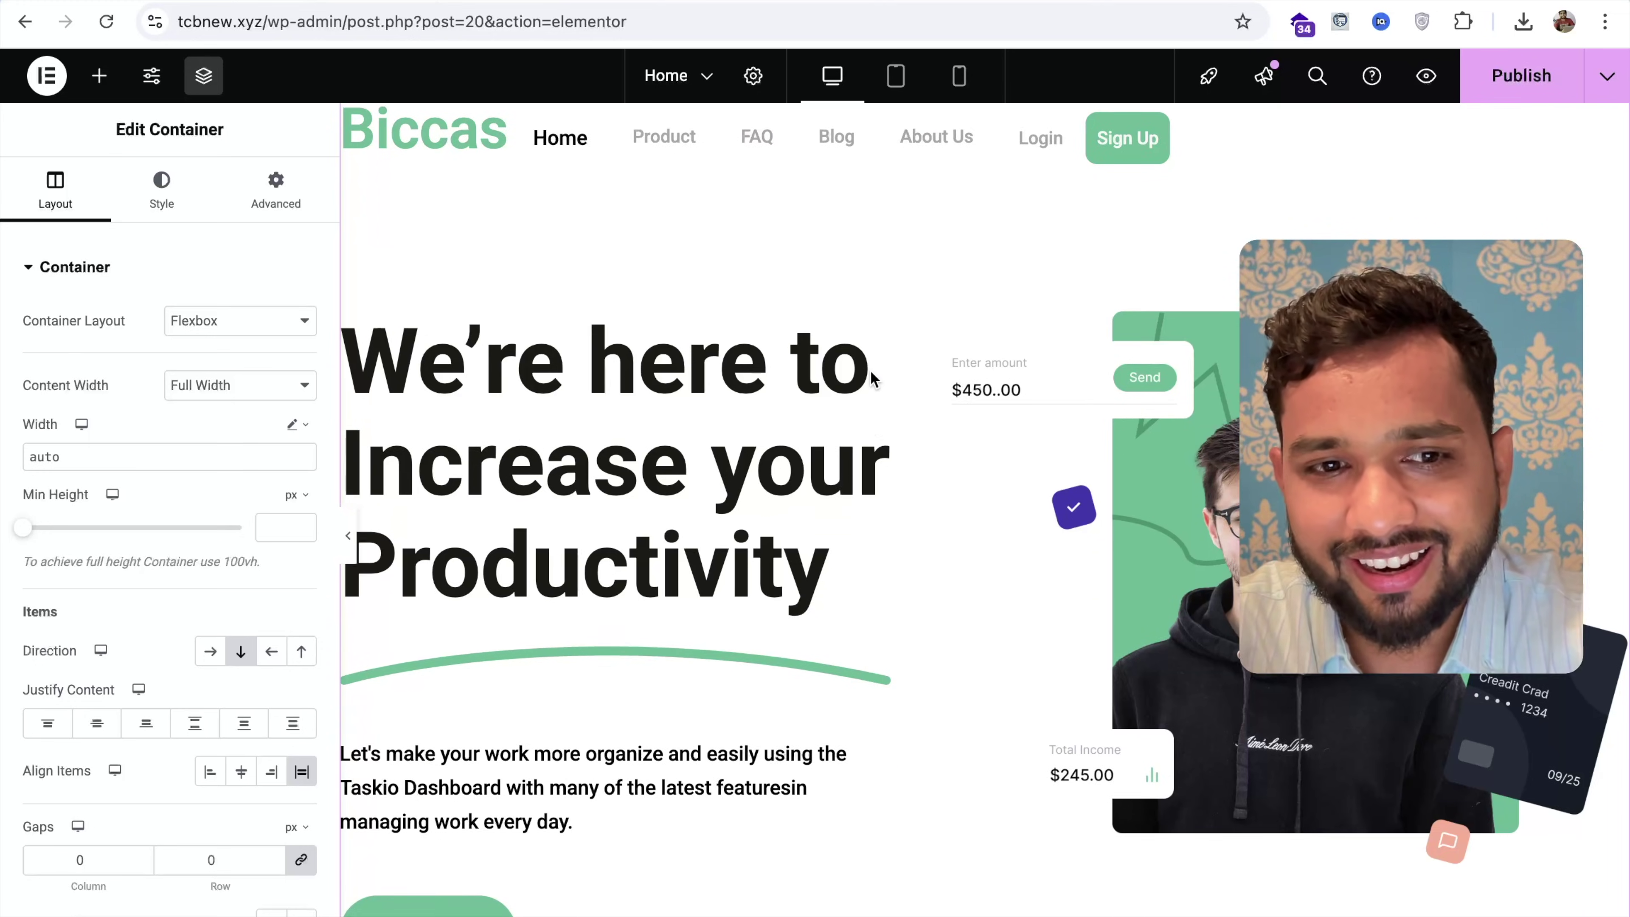
pyautogui.scroll(2, 871, 379)
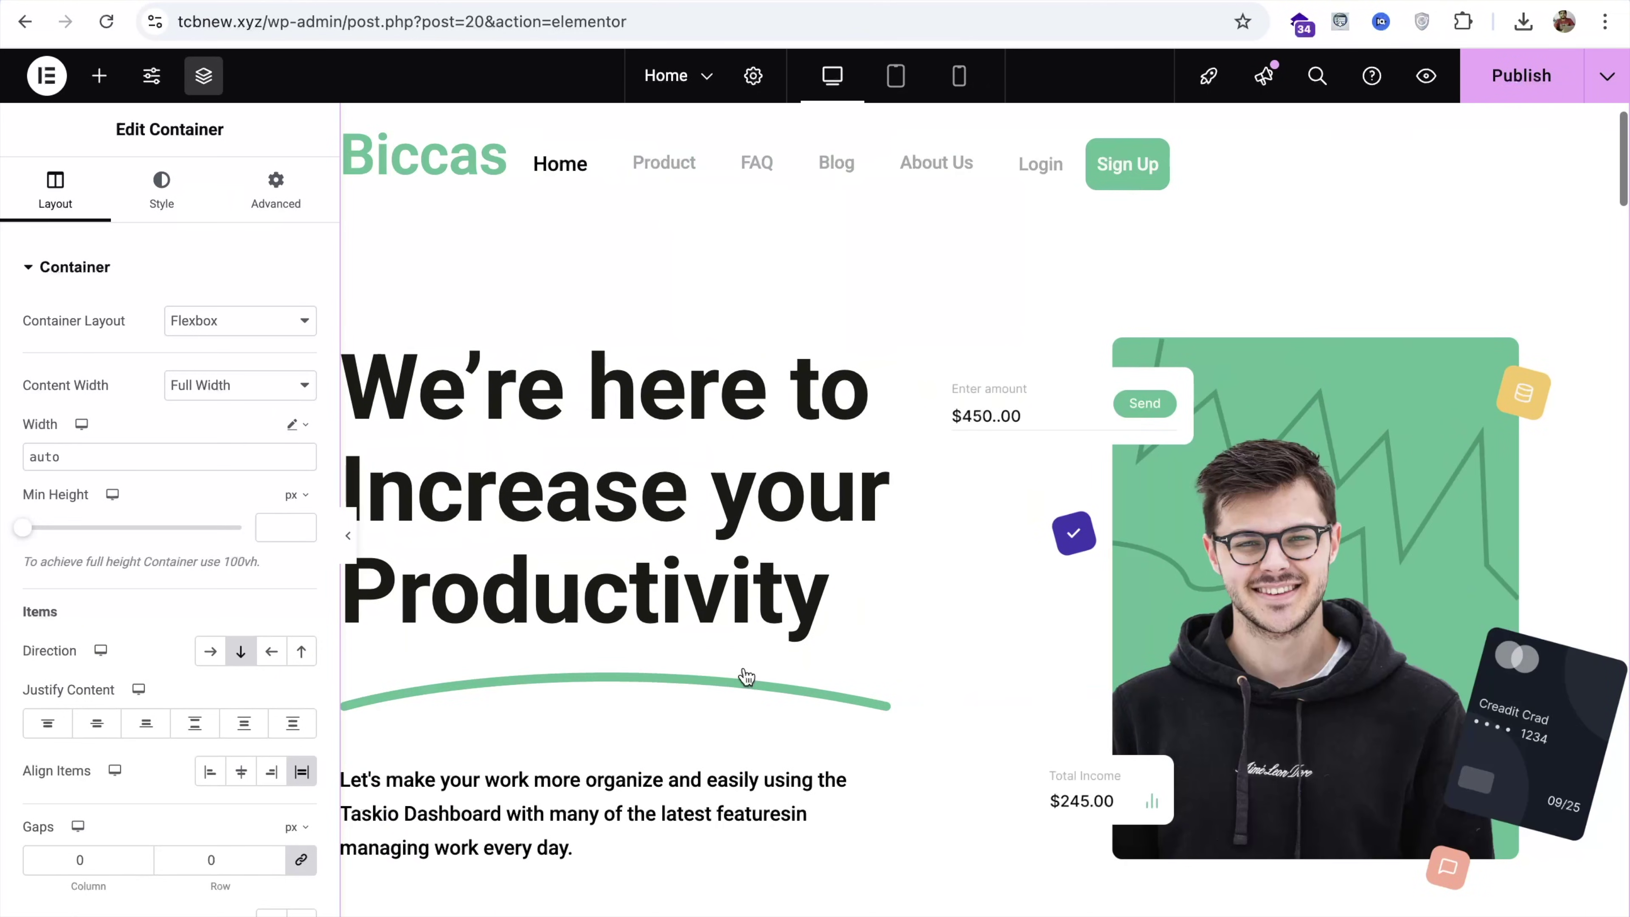
pyautogui.scroll(-1, 746, 678)
pyautogui.scroll(-15, 746, 678)
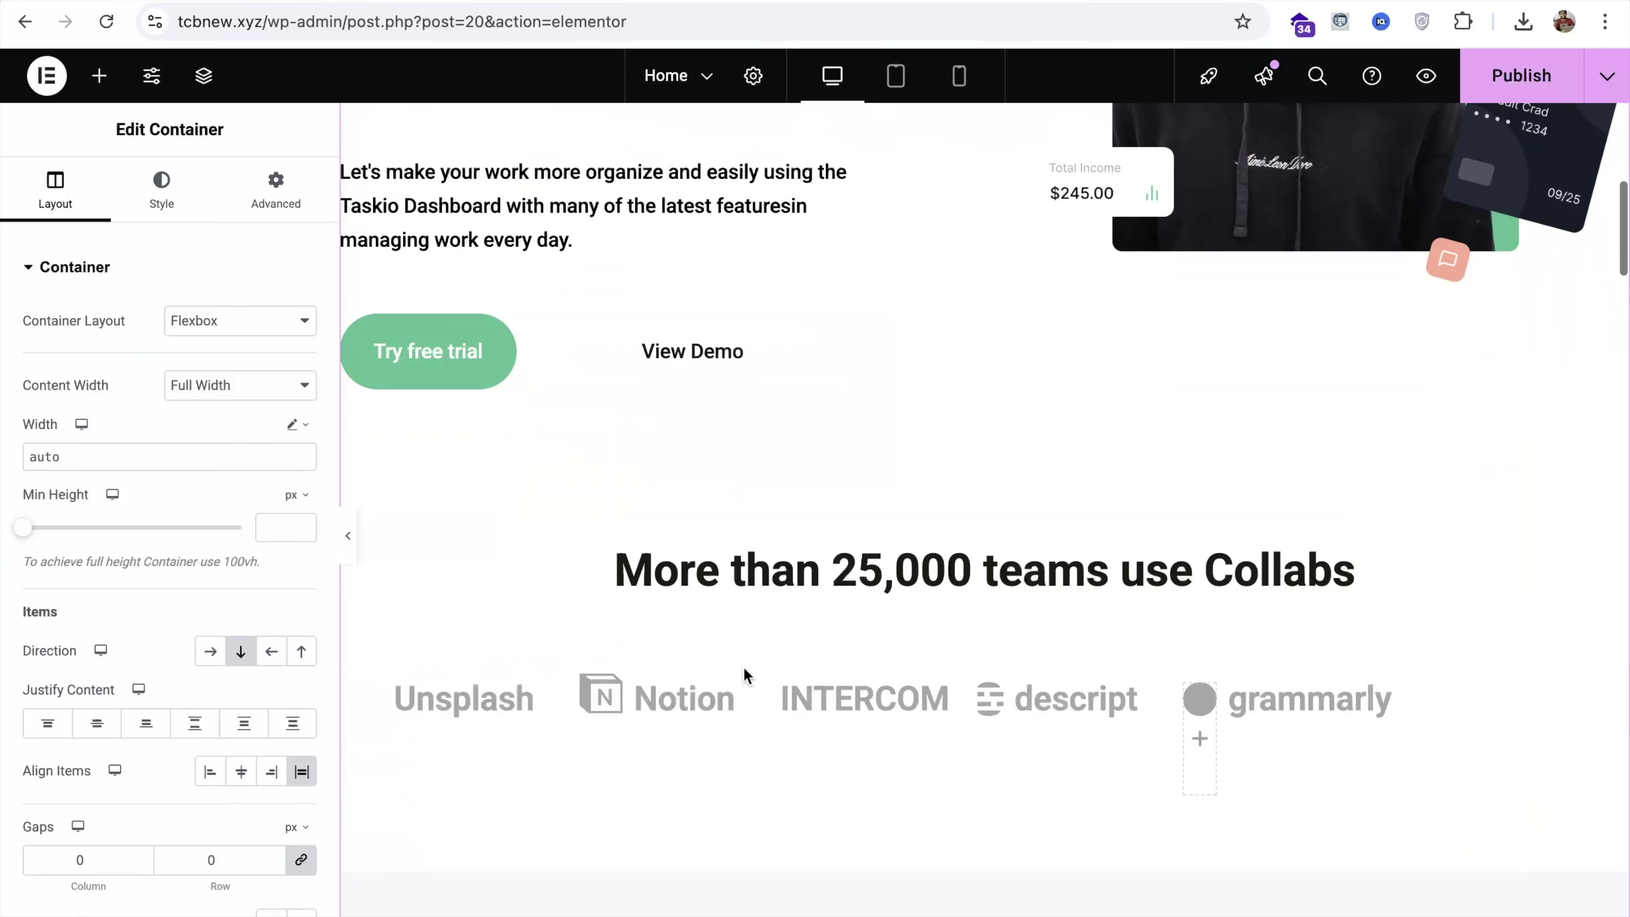
pyautogui.scroll(-1, 746, 678)
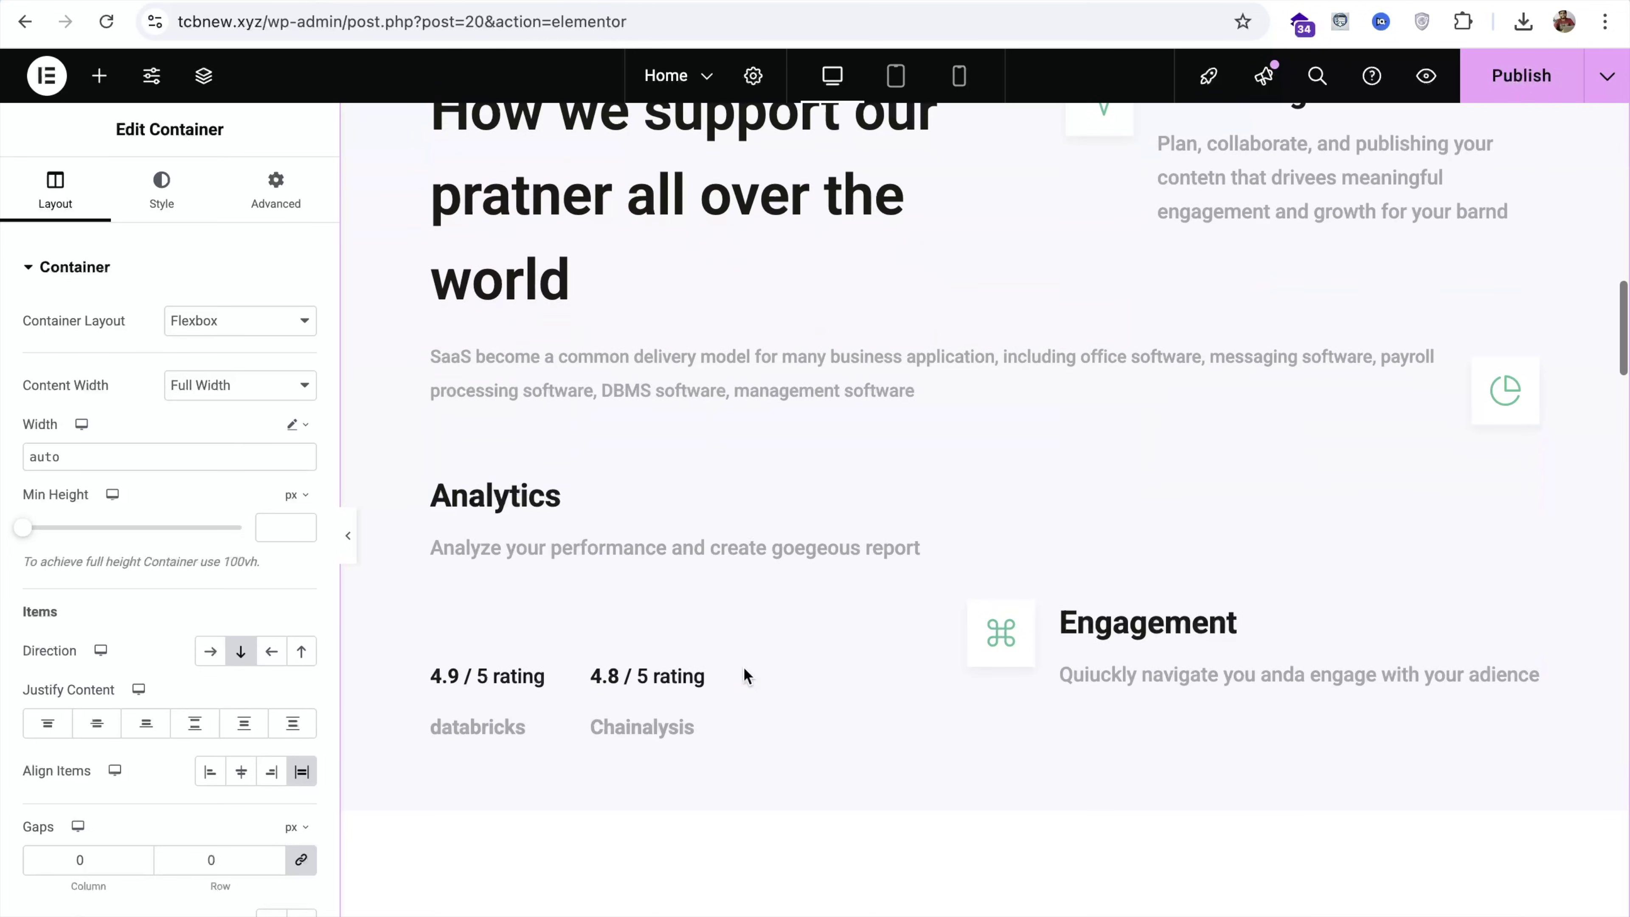
pyautogui.scroll(6, 745, 668)
pyautogui.click(787, 379)
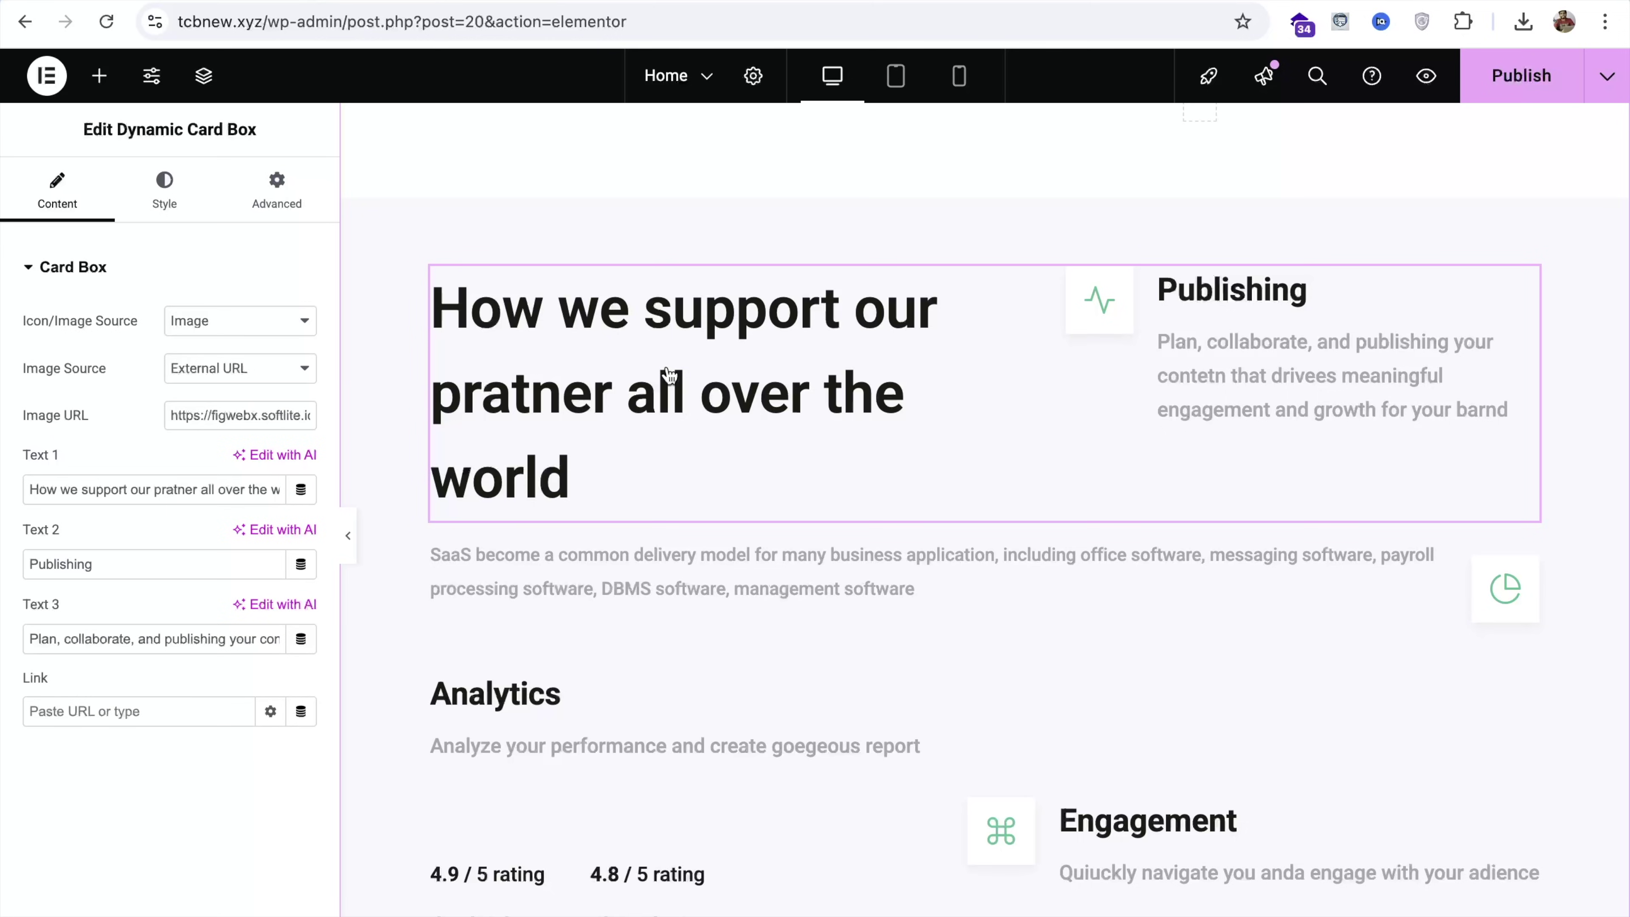
pyautogui.click(119, 491)
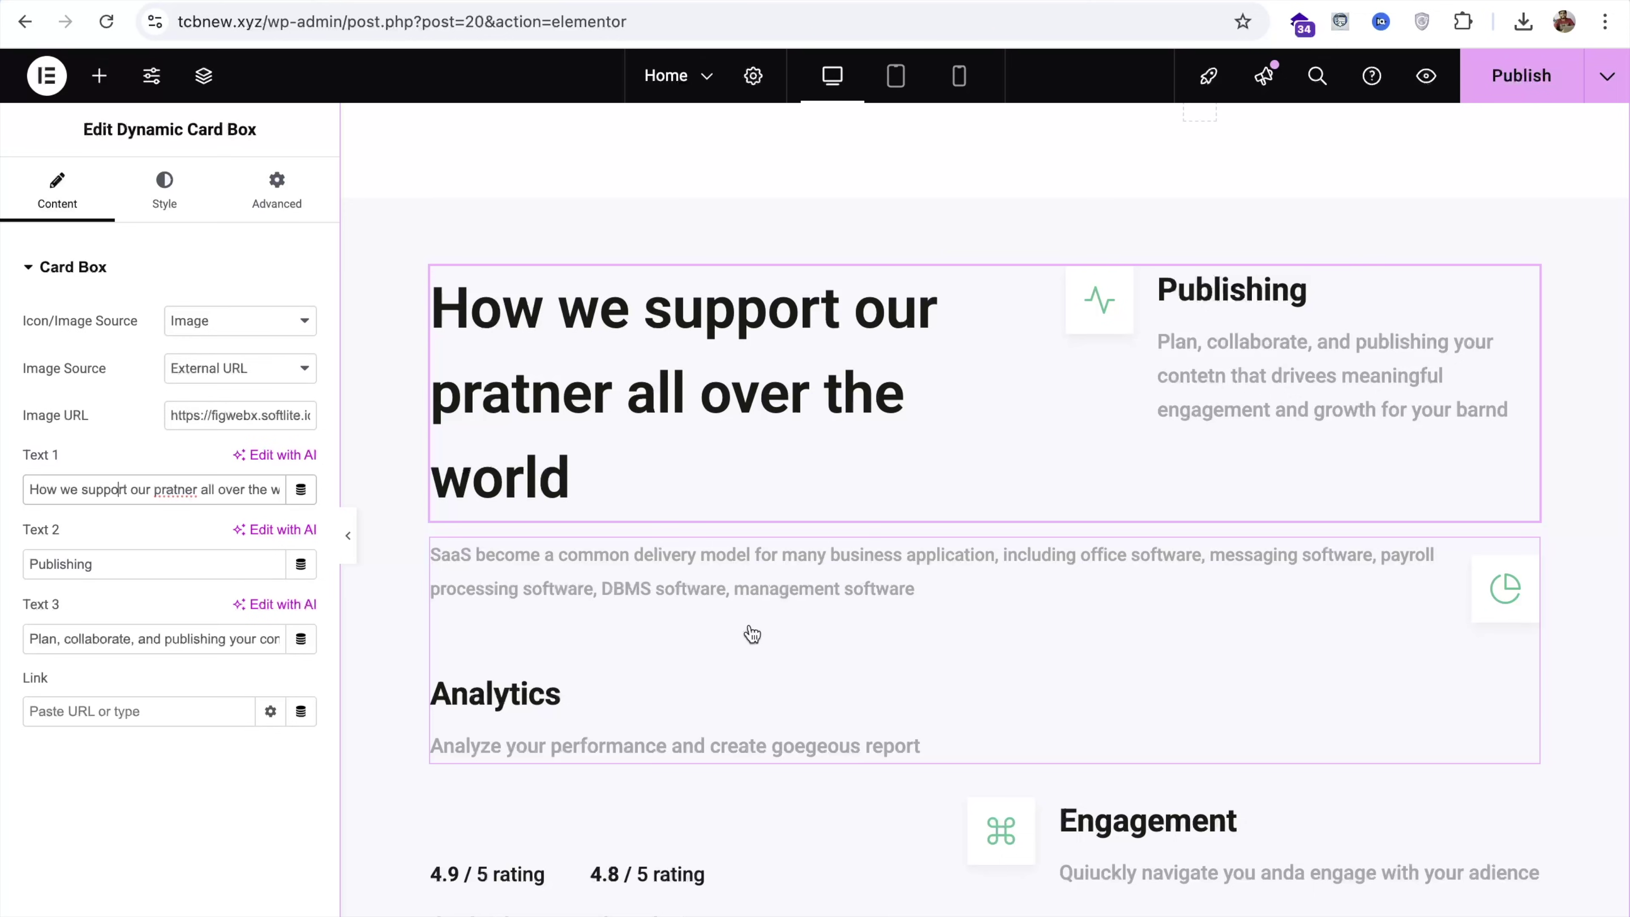
pyautogui.scroll(-10, 753, 635)
pyautogui.scroll(-5, 750, 625)
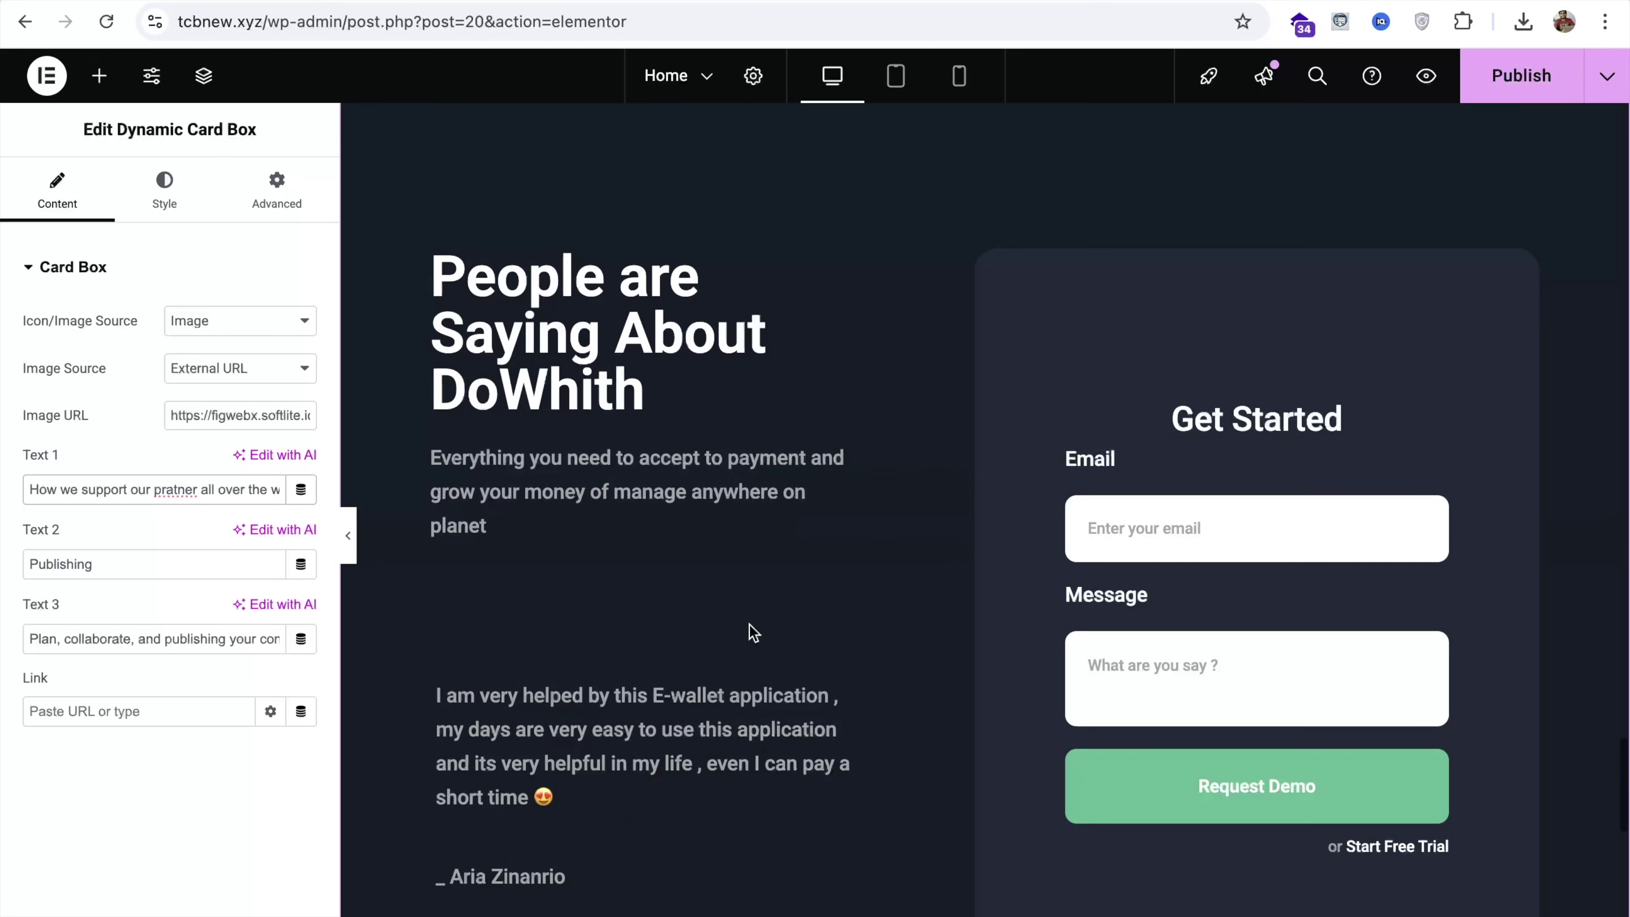
pyautogui.scroll(4, 751, 633)
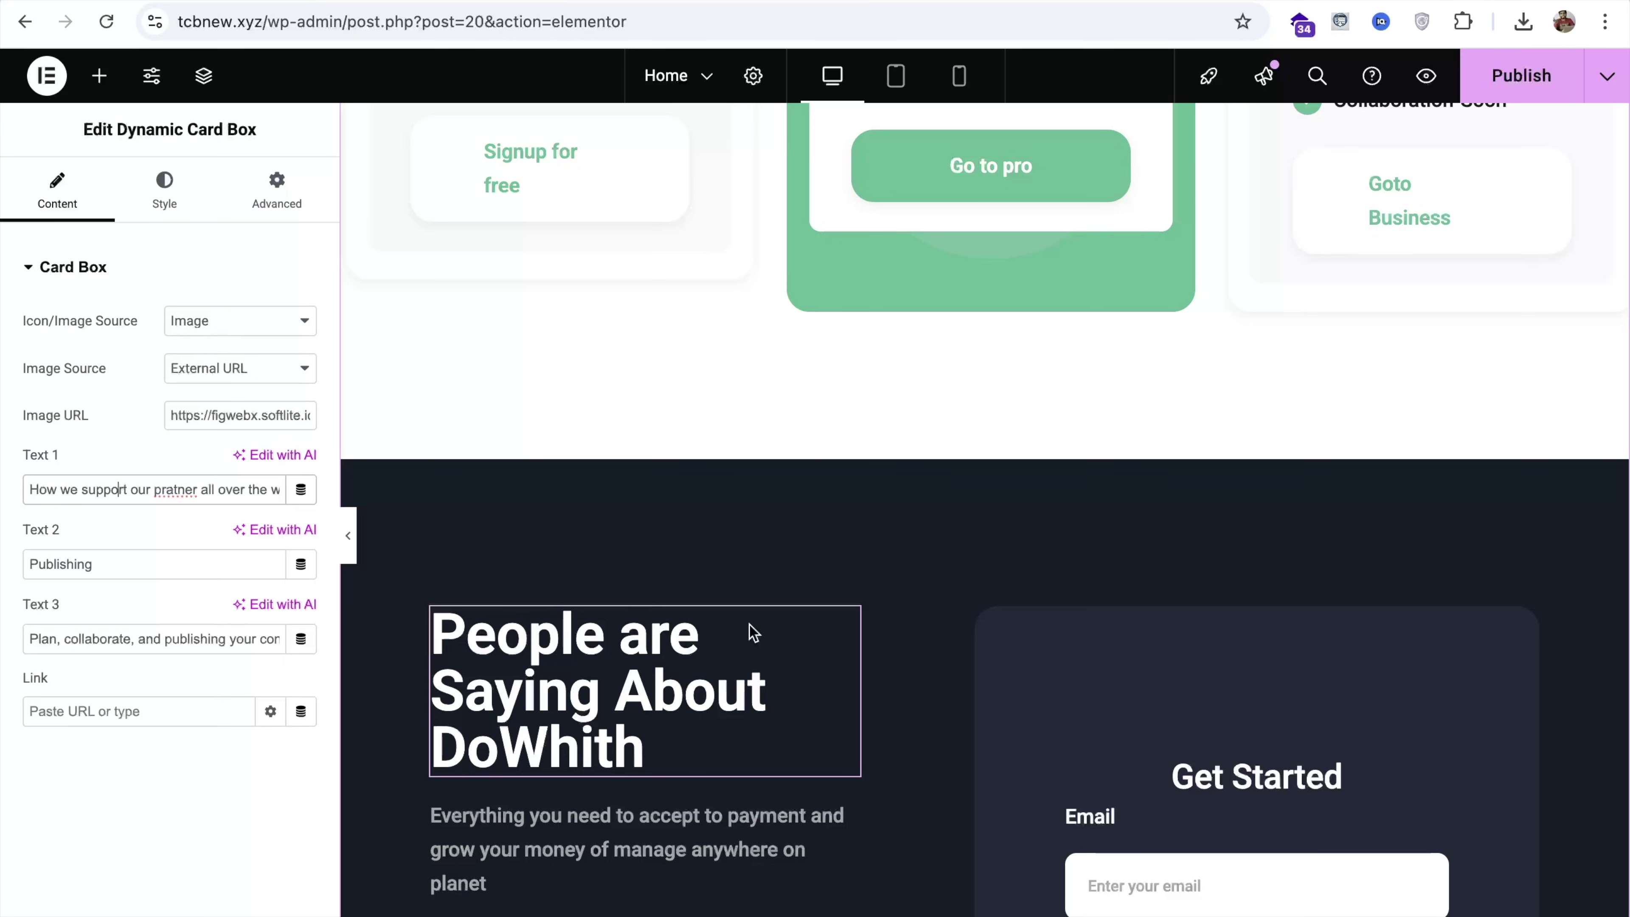
pyautogui.click(959, 78)
pyautogui.scroll(-3, 910, 682)
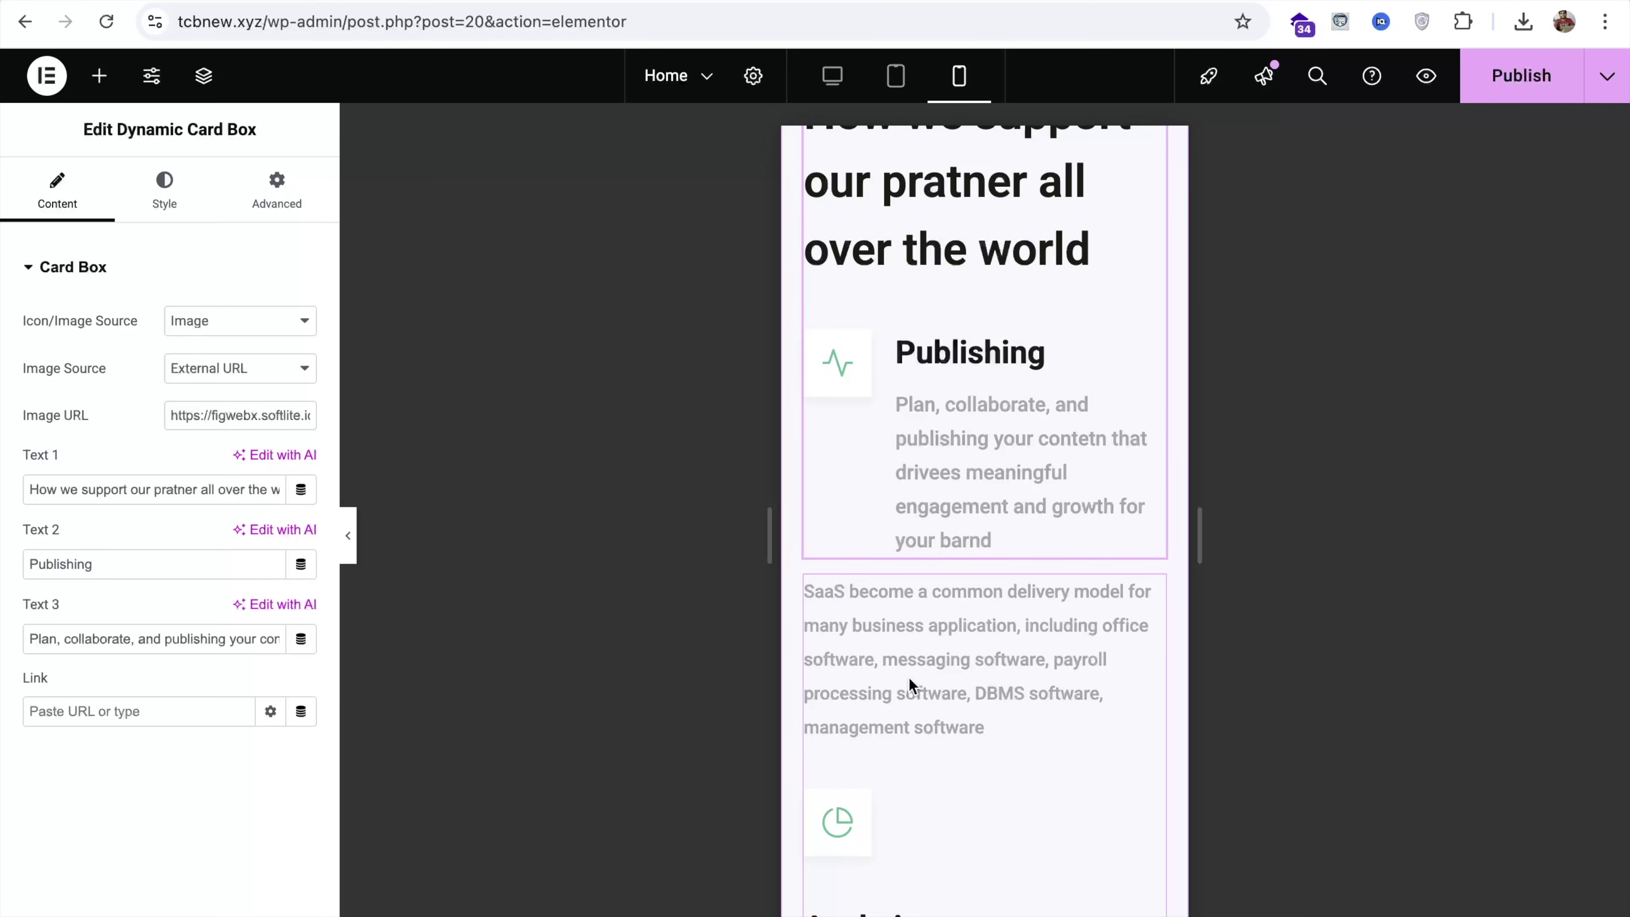
pyautogui.scroll(-3, 908, 677)
pyautogui.hotkey('ctrl', 'shift', 'm')
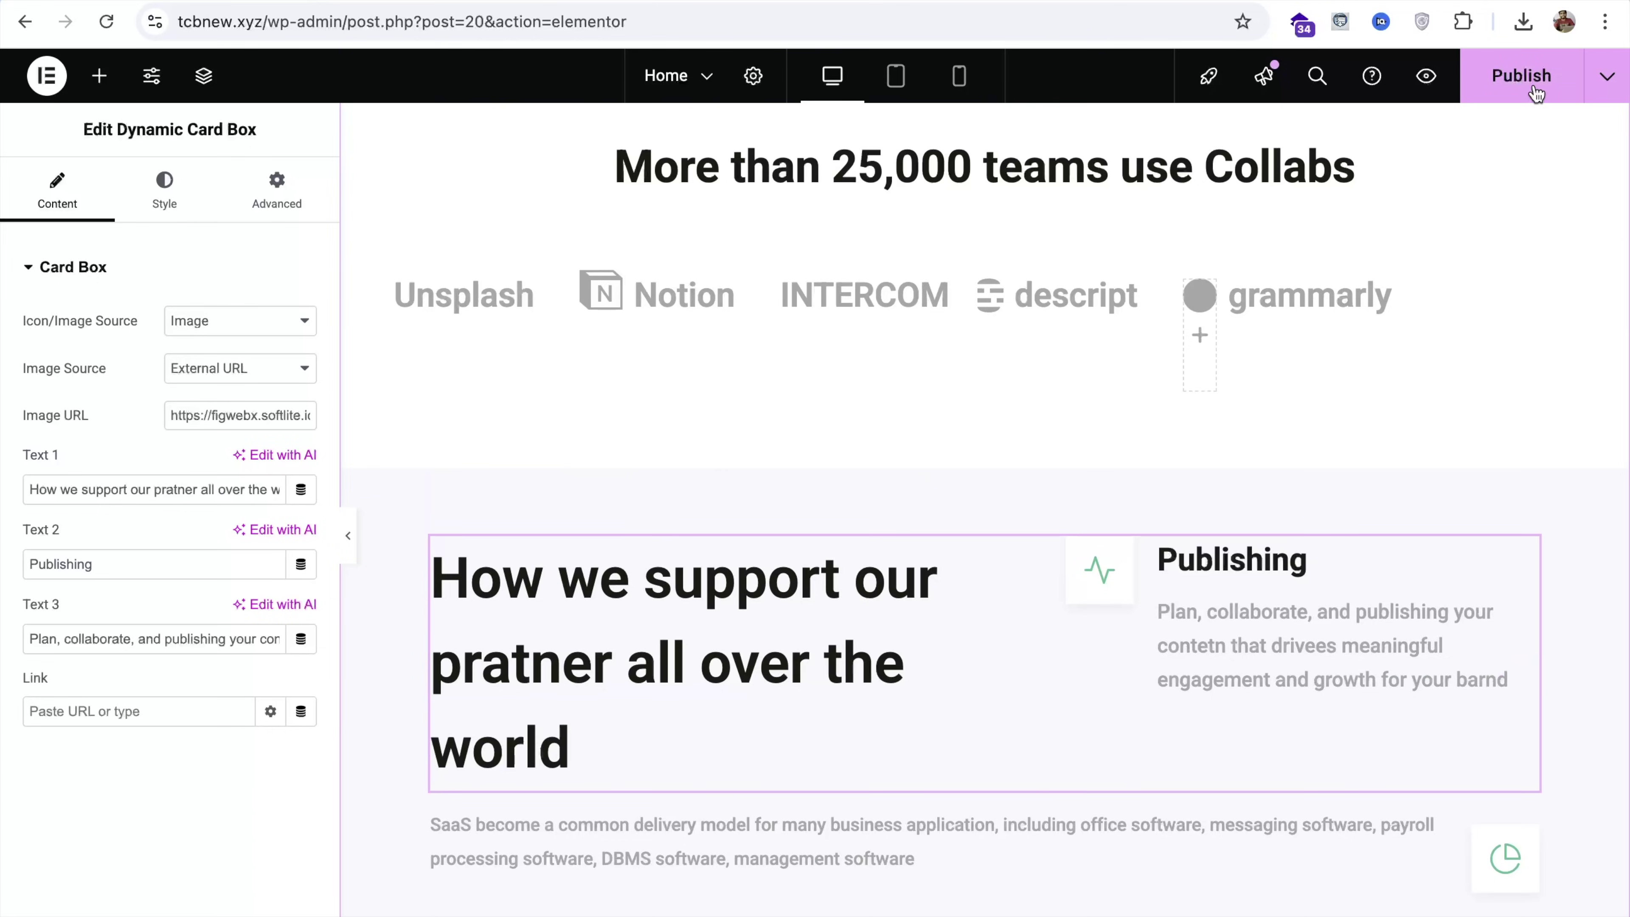
# Publish the Home page, review it live at tcbnew.xyz/home, and return to FigwebX
pyautogui.click(1523, 76)
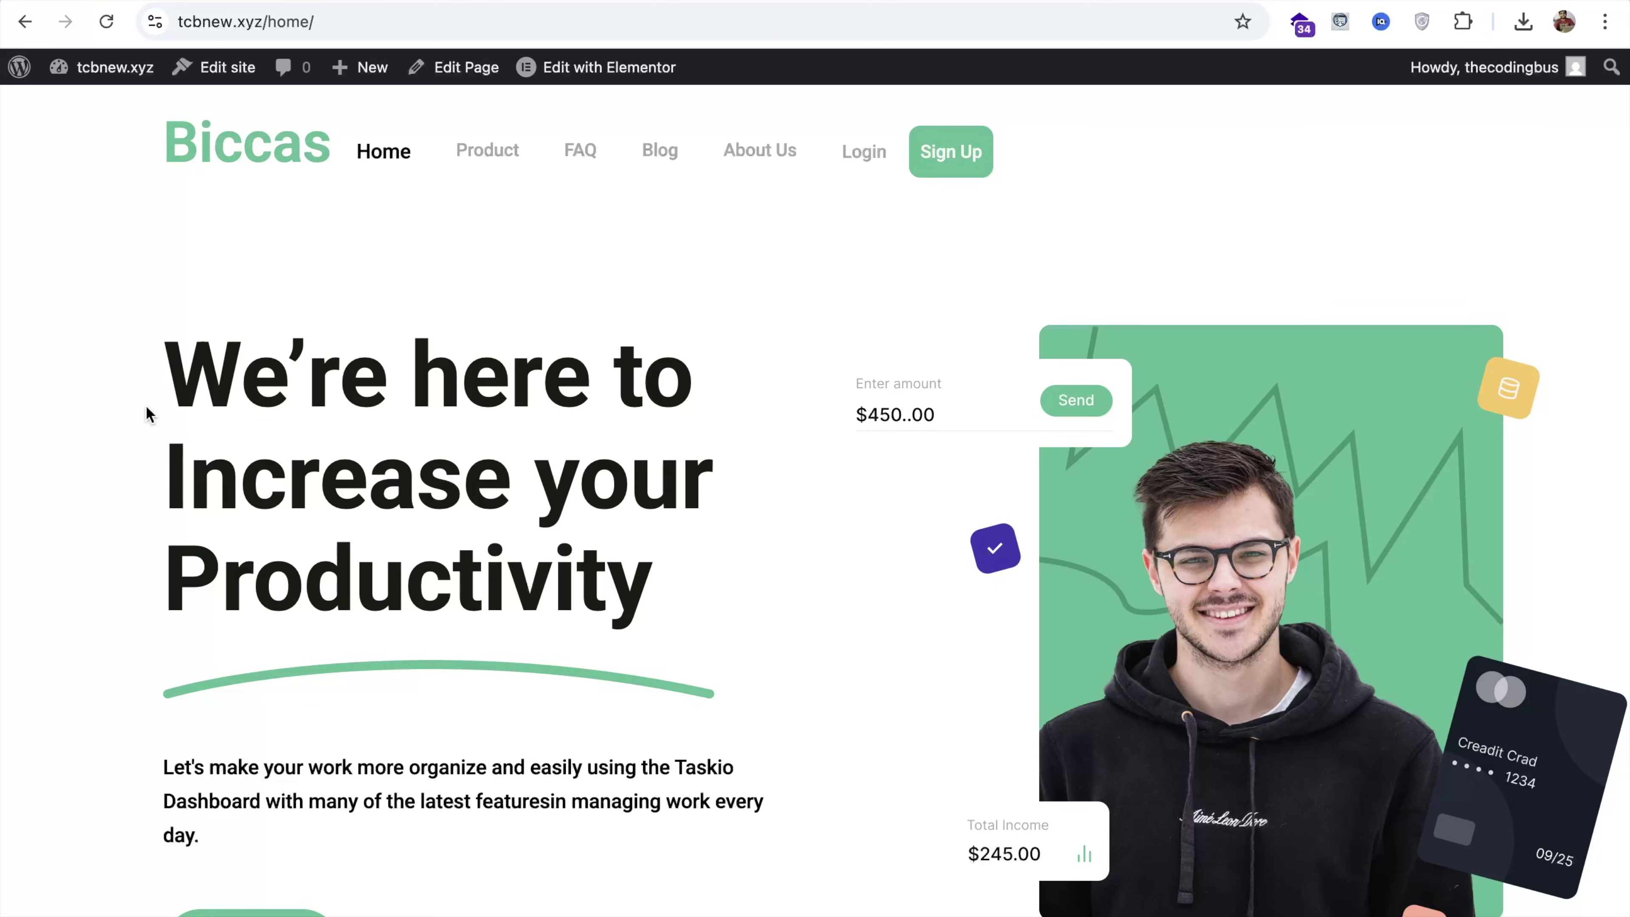
pyautogui.scroll(-15, 146, 407)
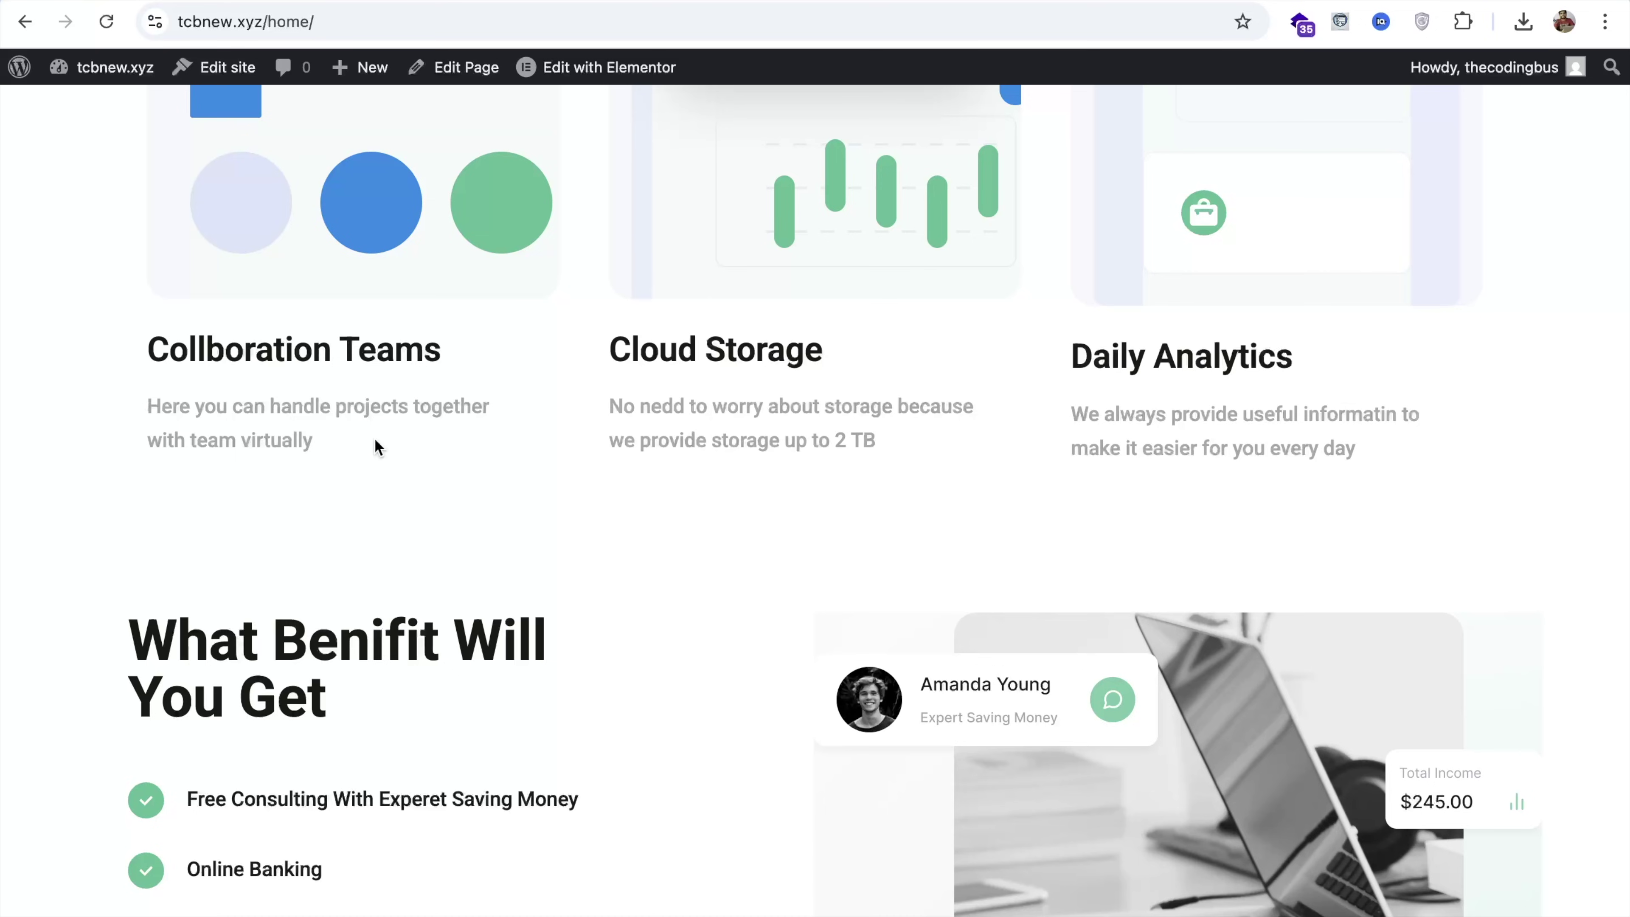
pyautogui.click(457, 1)
pyautogui.click(952, 1)
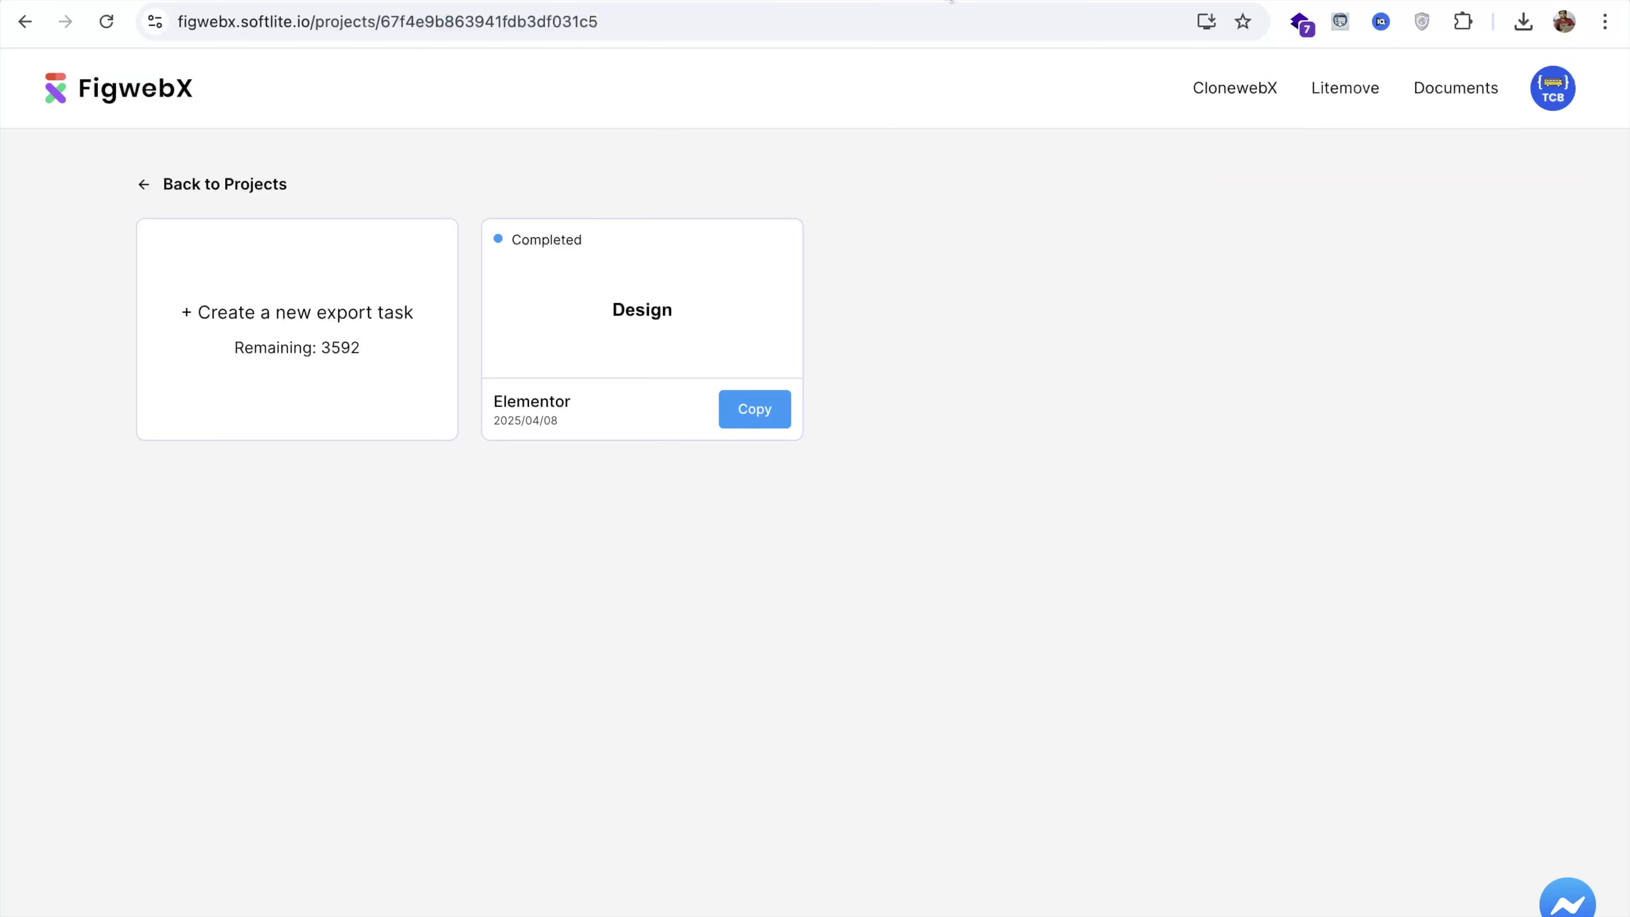
# Create a Webflow export task from the Figma design link and copy the completed export
pyautogui.click(280, 327)
pyautogui.click(632, 252)
pyautogui.click(729, 293)
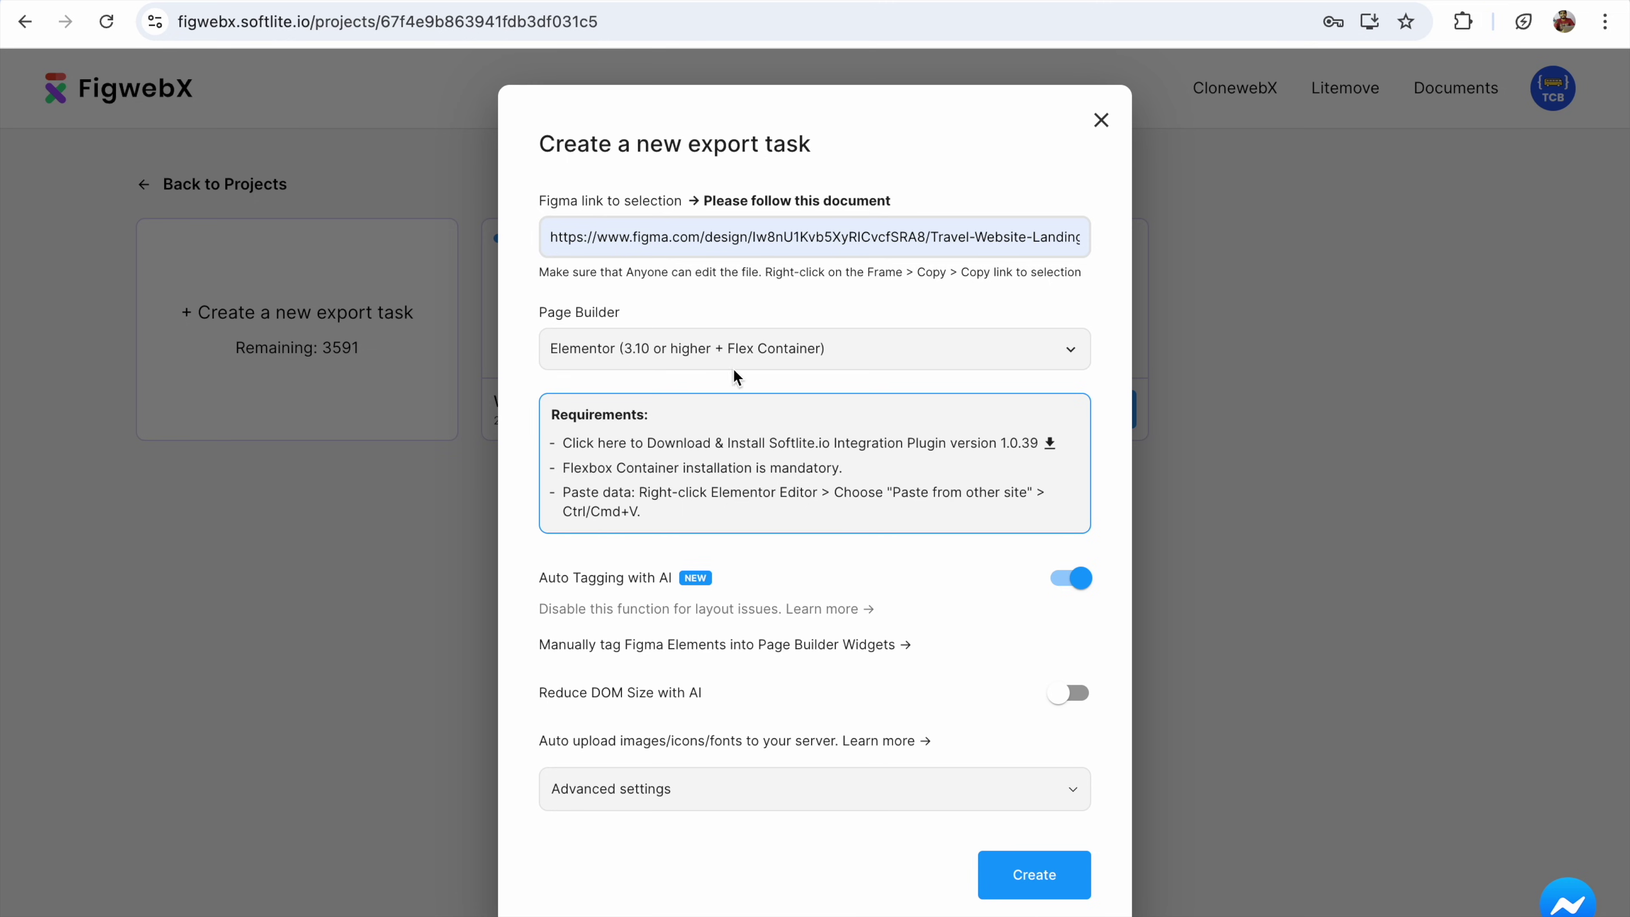
pyautogui.click(728, 351)
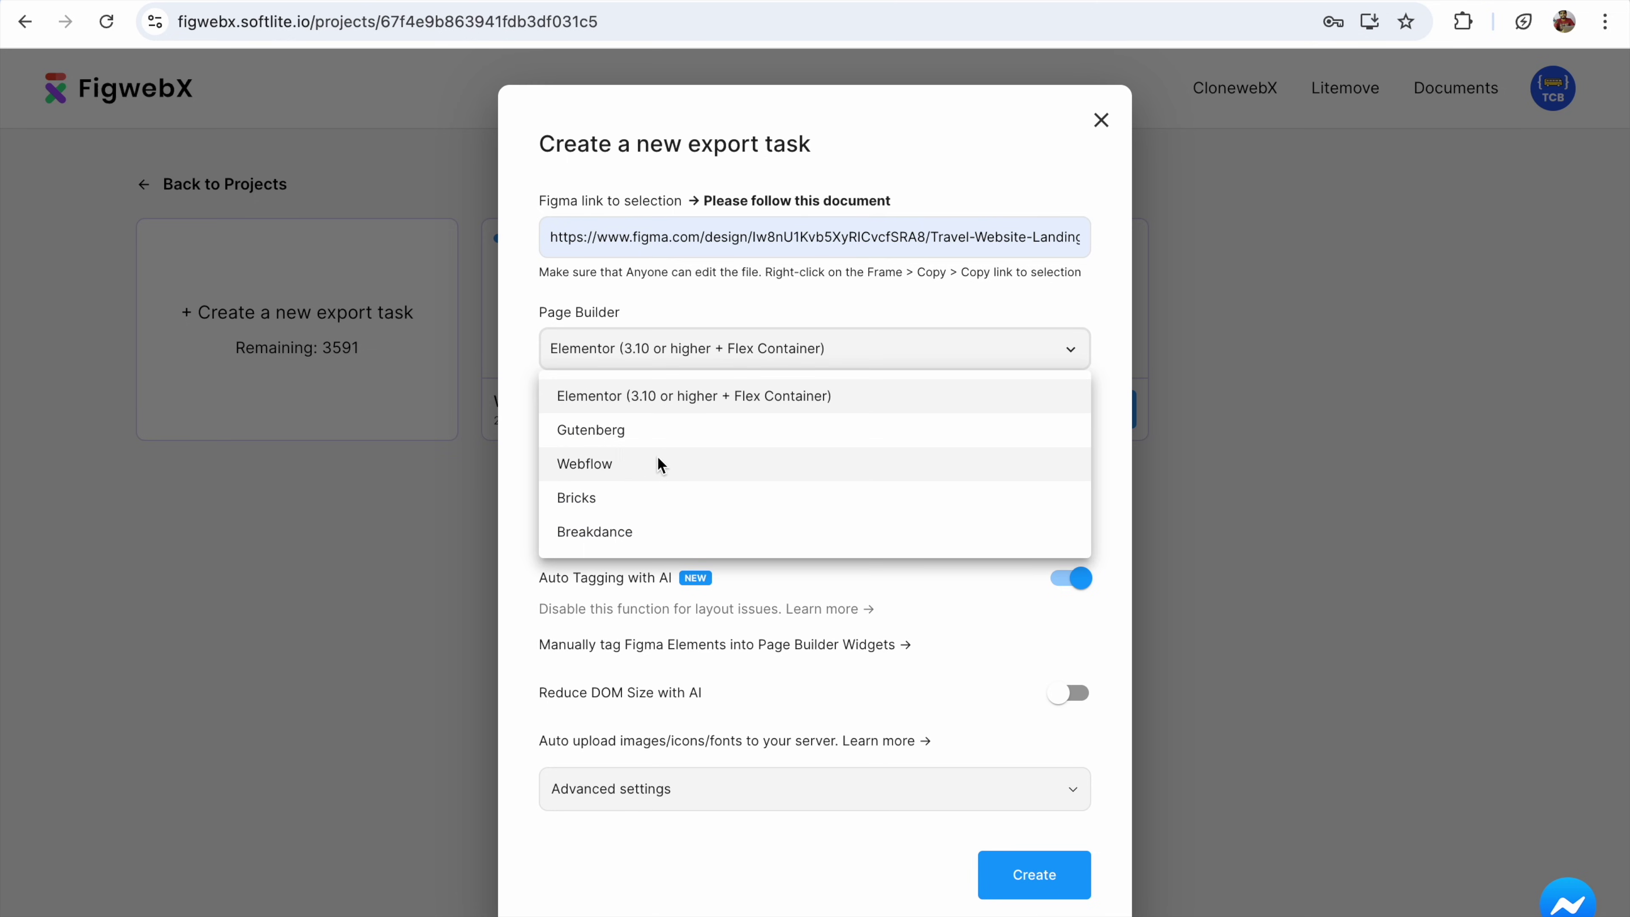
pyautogui.click(620, 471)
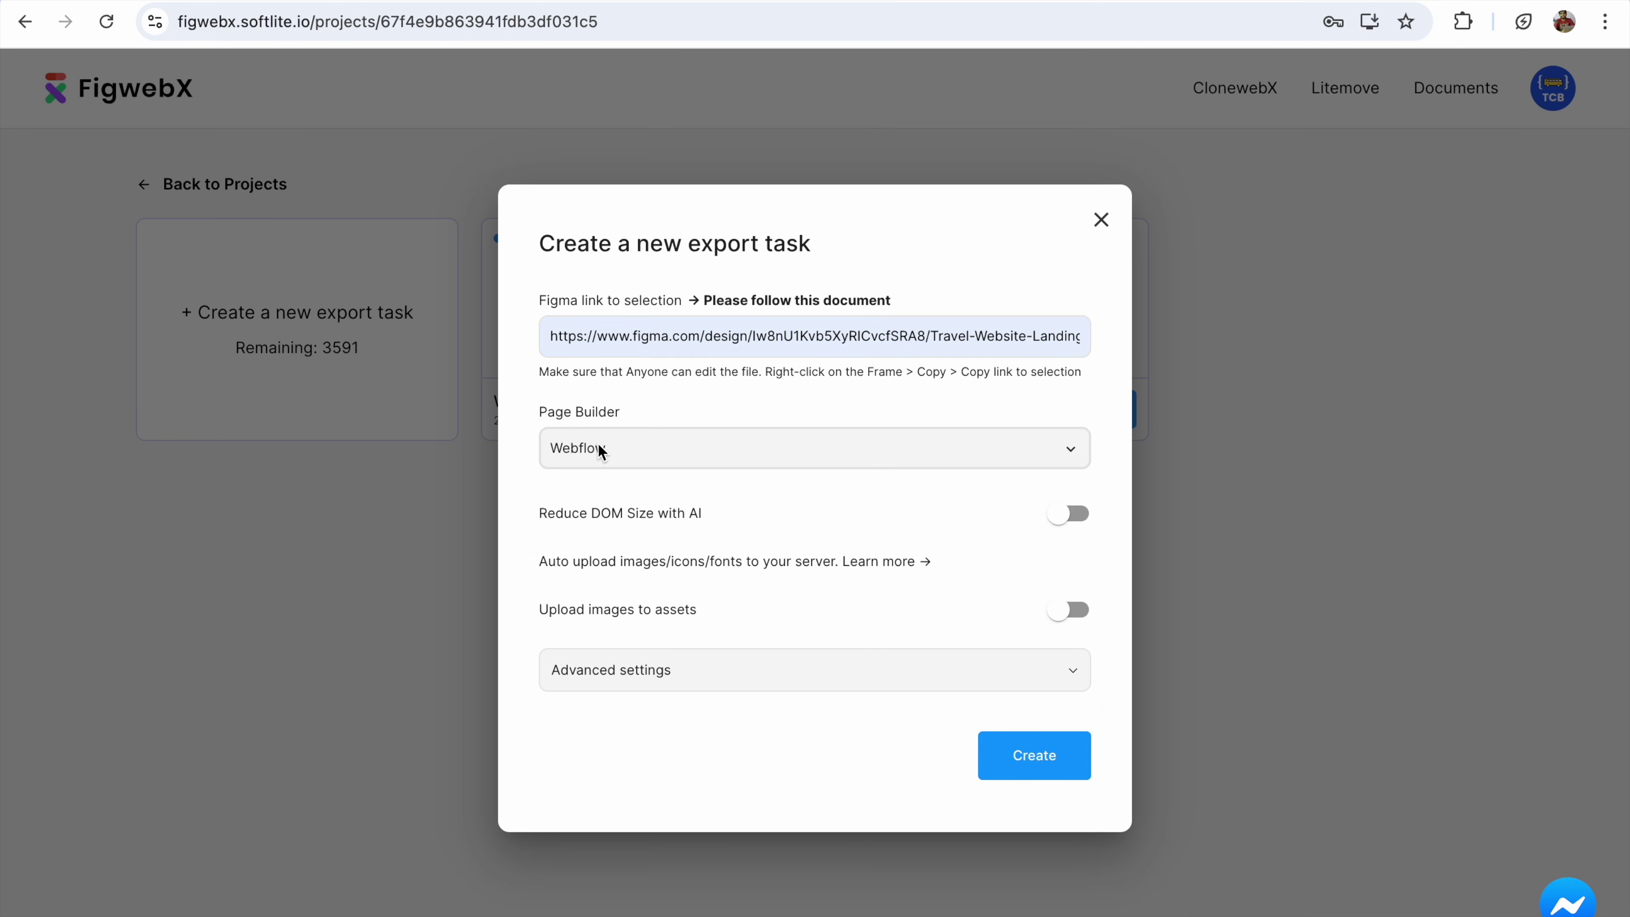
pyautogui.click(1034, 755)
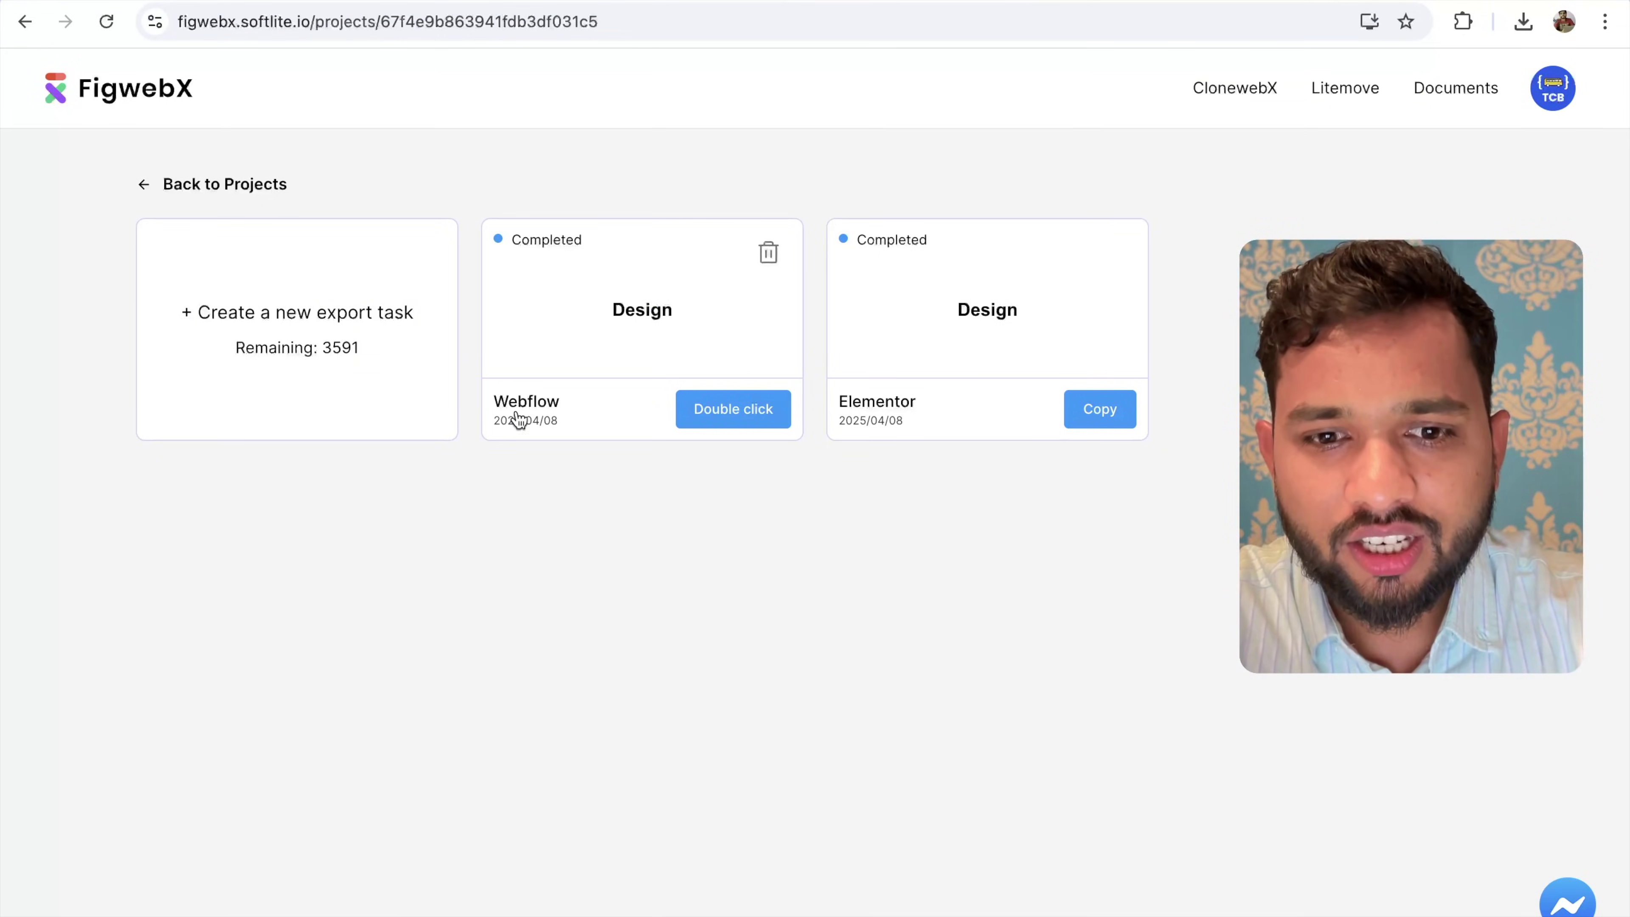
pyautogui.doubleClick(729, 419)
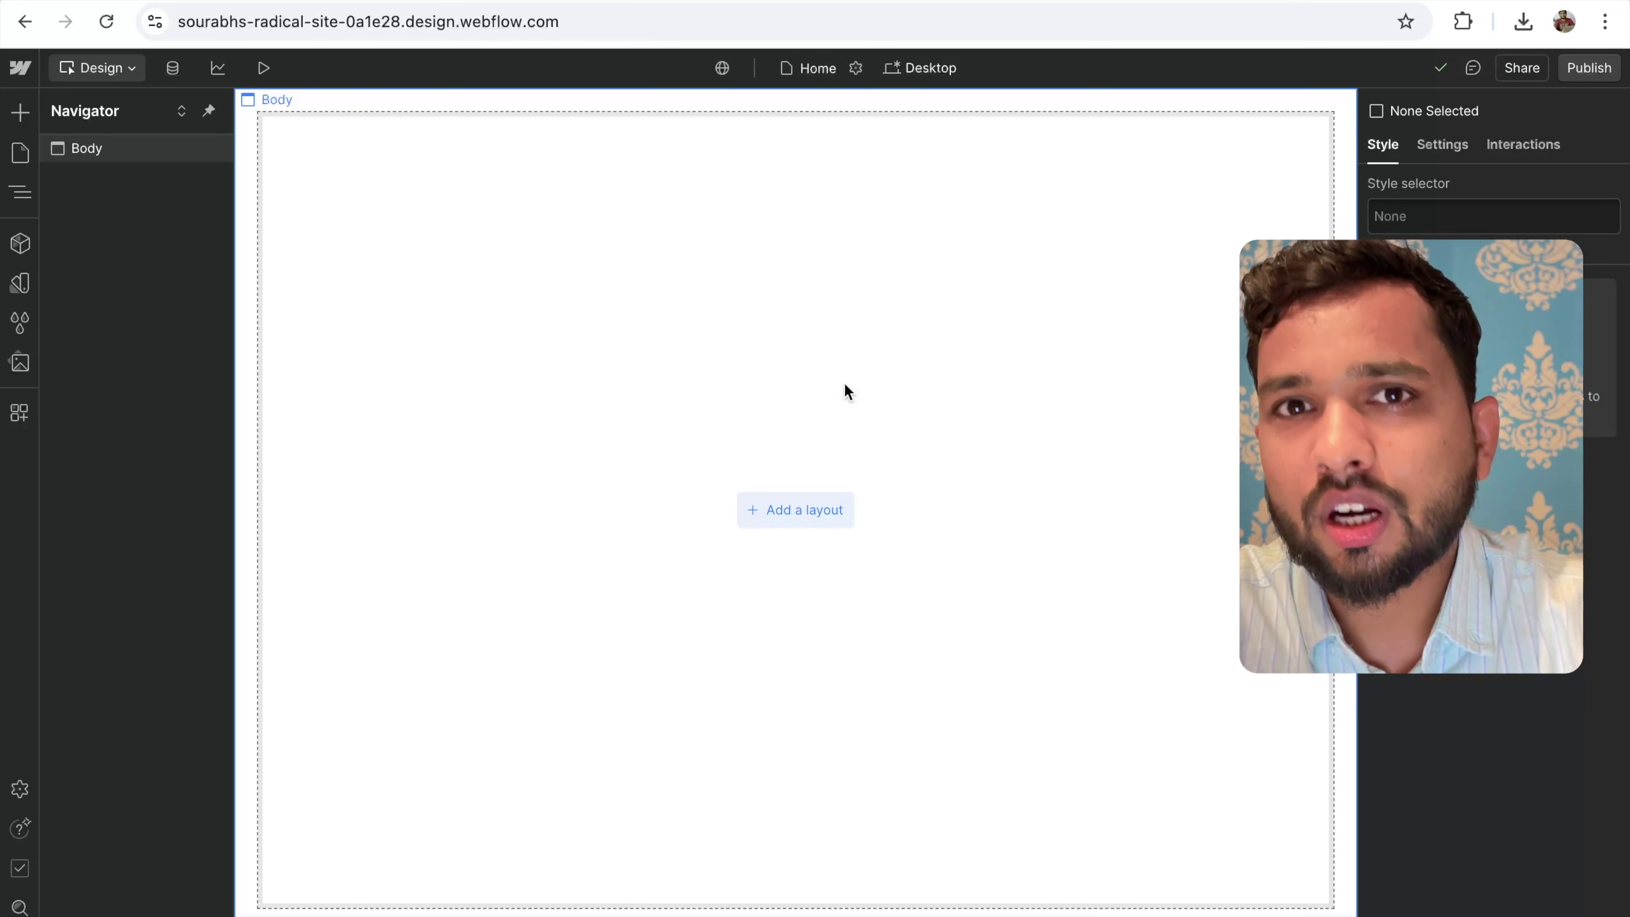
# Paste the Biccas page onto the Webflow canvas and scroll through to the What Benifit section
pyautogui.press('super+v')
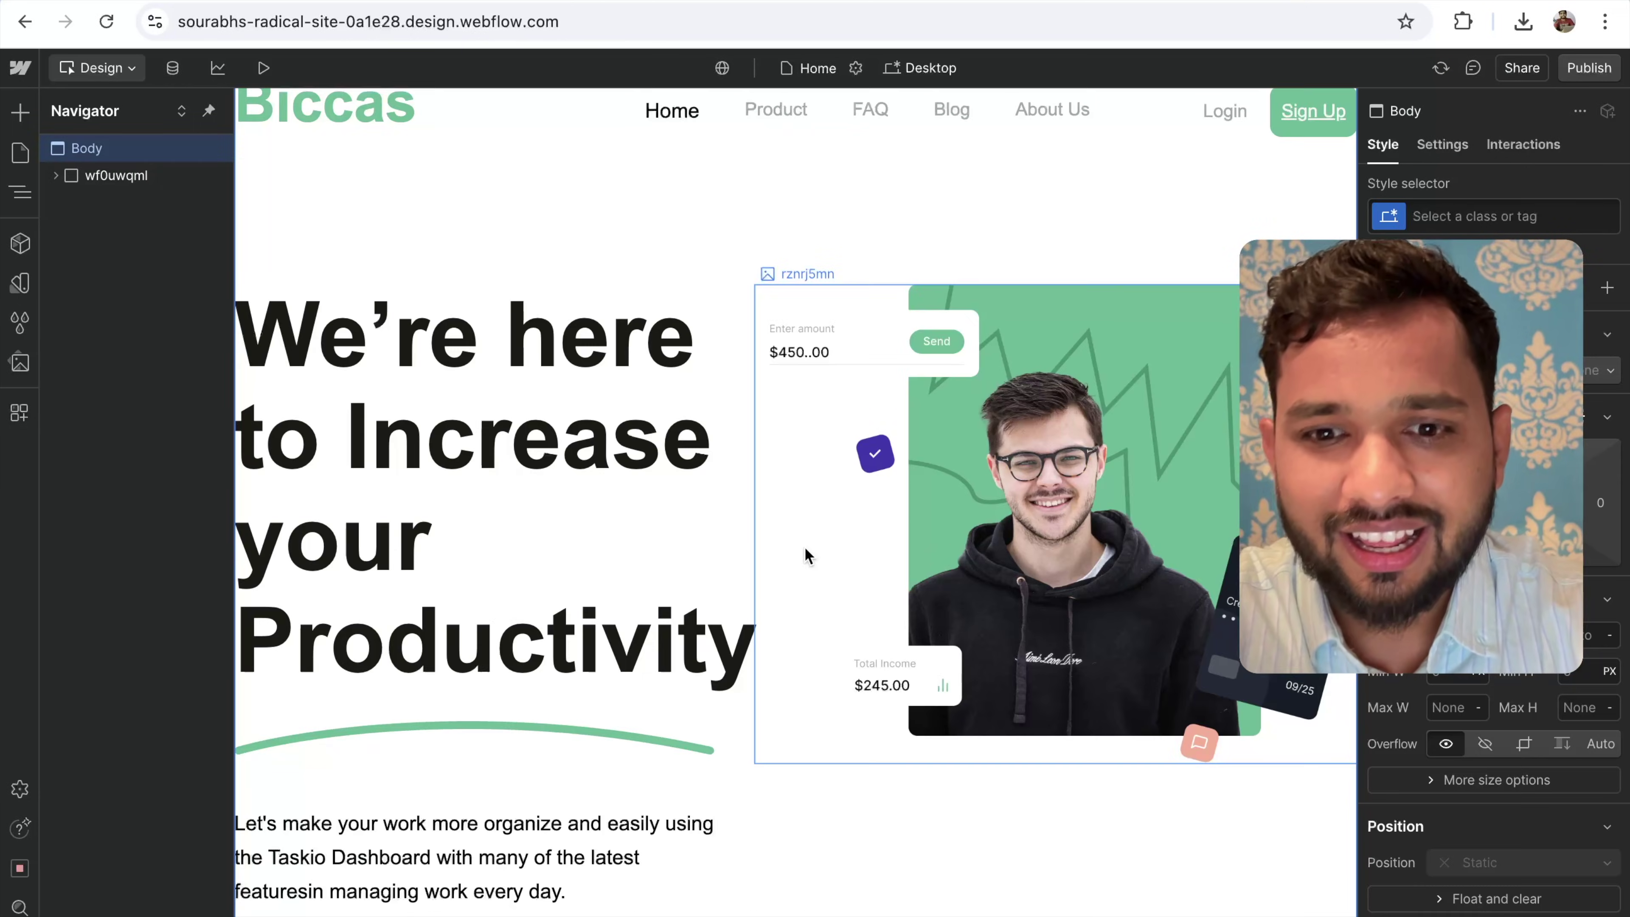
pyautogui.scroll(-3, 808, 554)
pyautogui.scroll(-15, 807, 553)
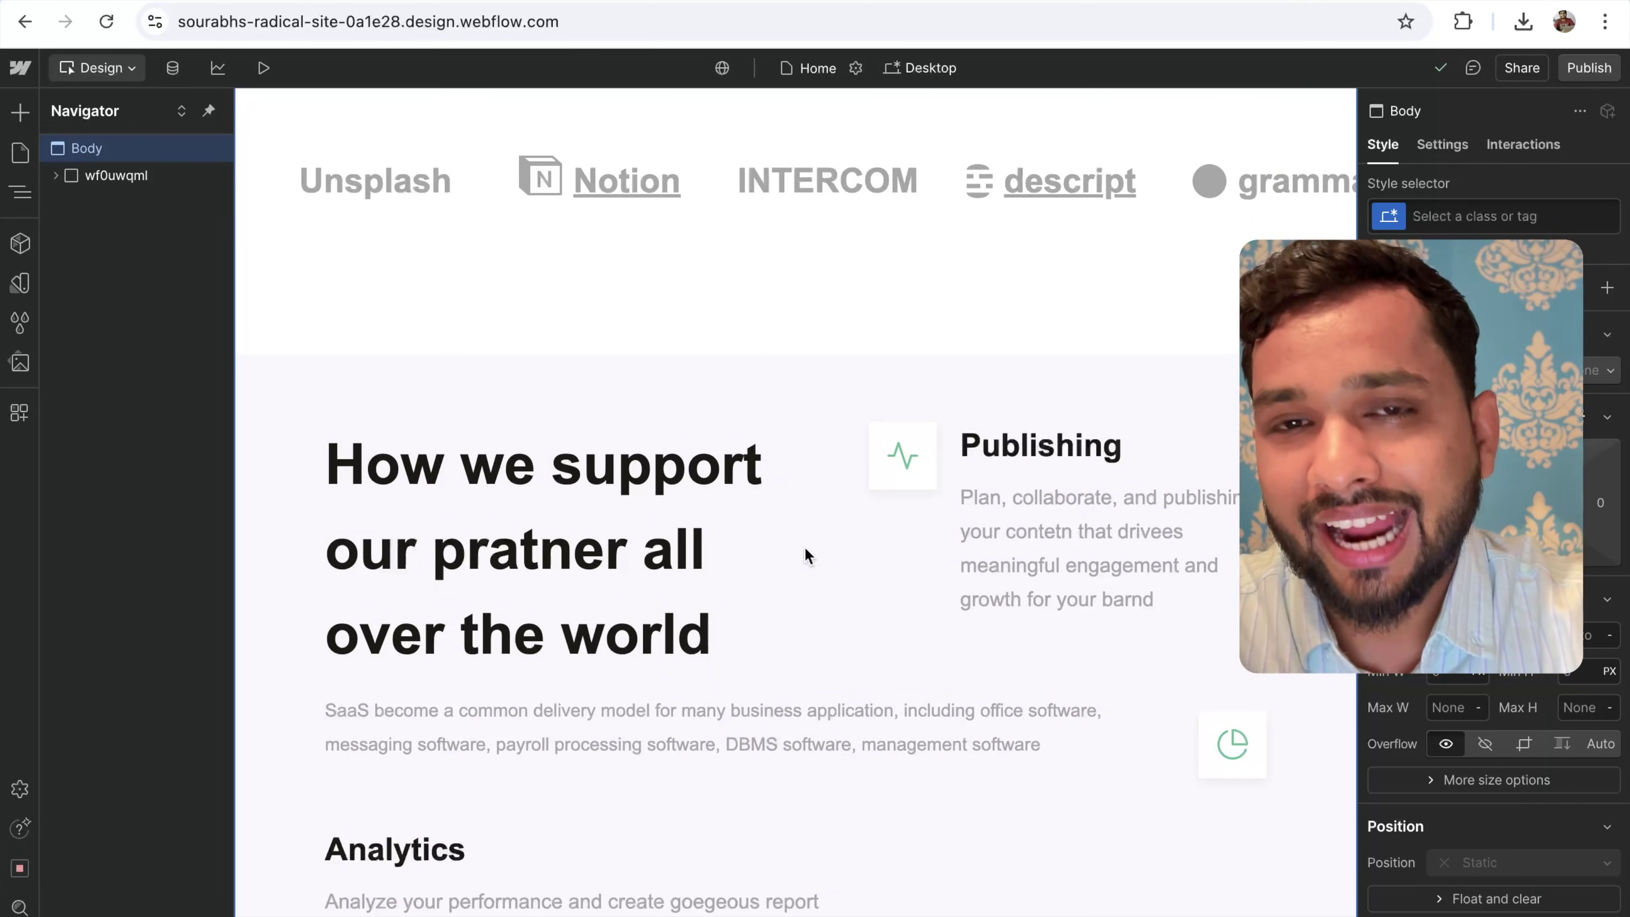
pyautogui.scroll(-15, 807, 554)
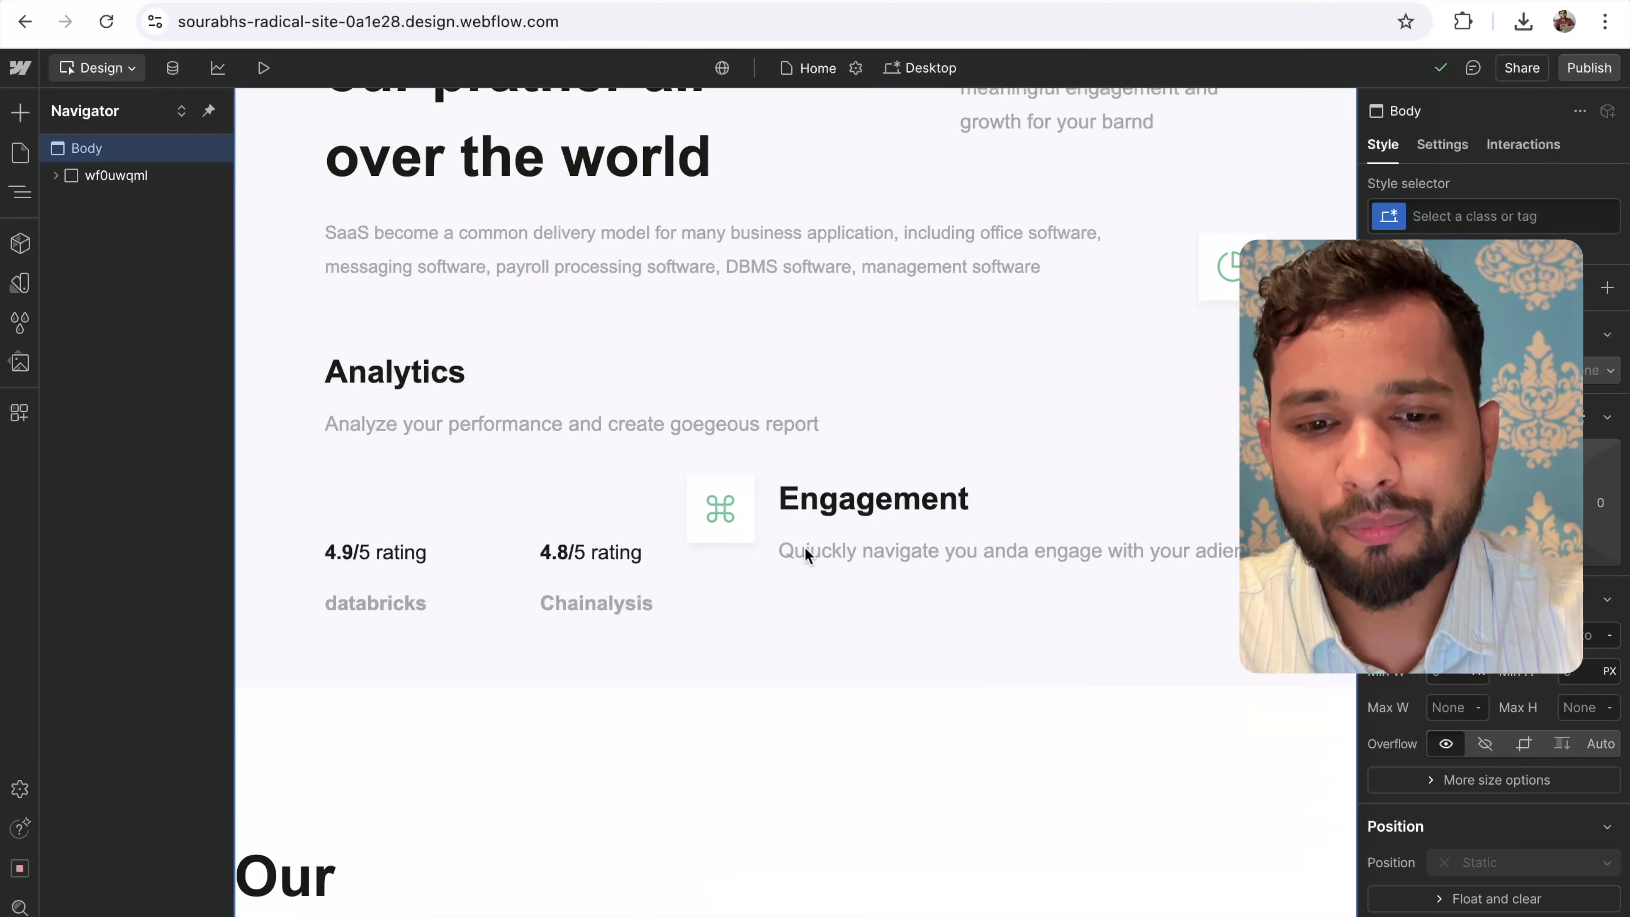
pyautogui.scroll(-6, 808, 554)
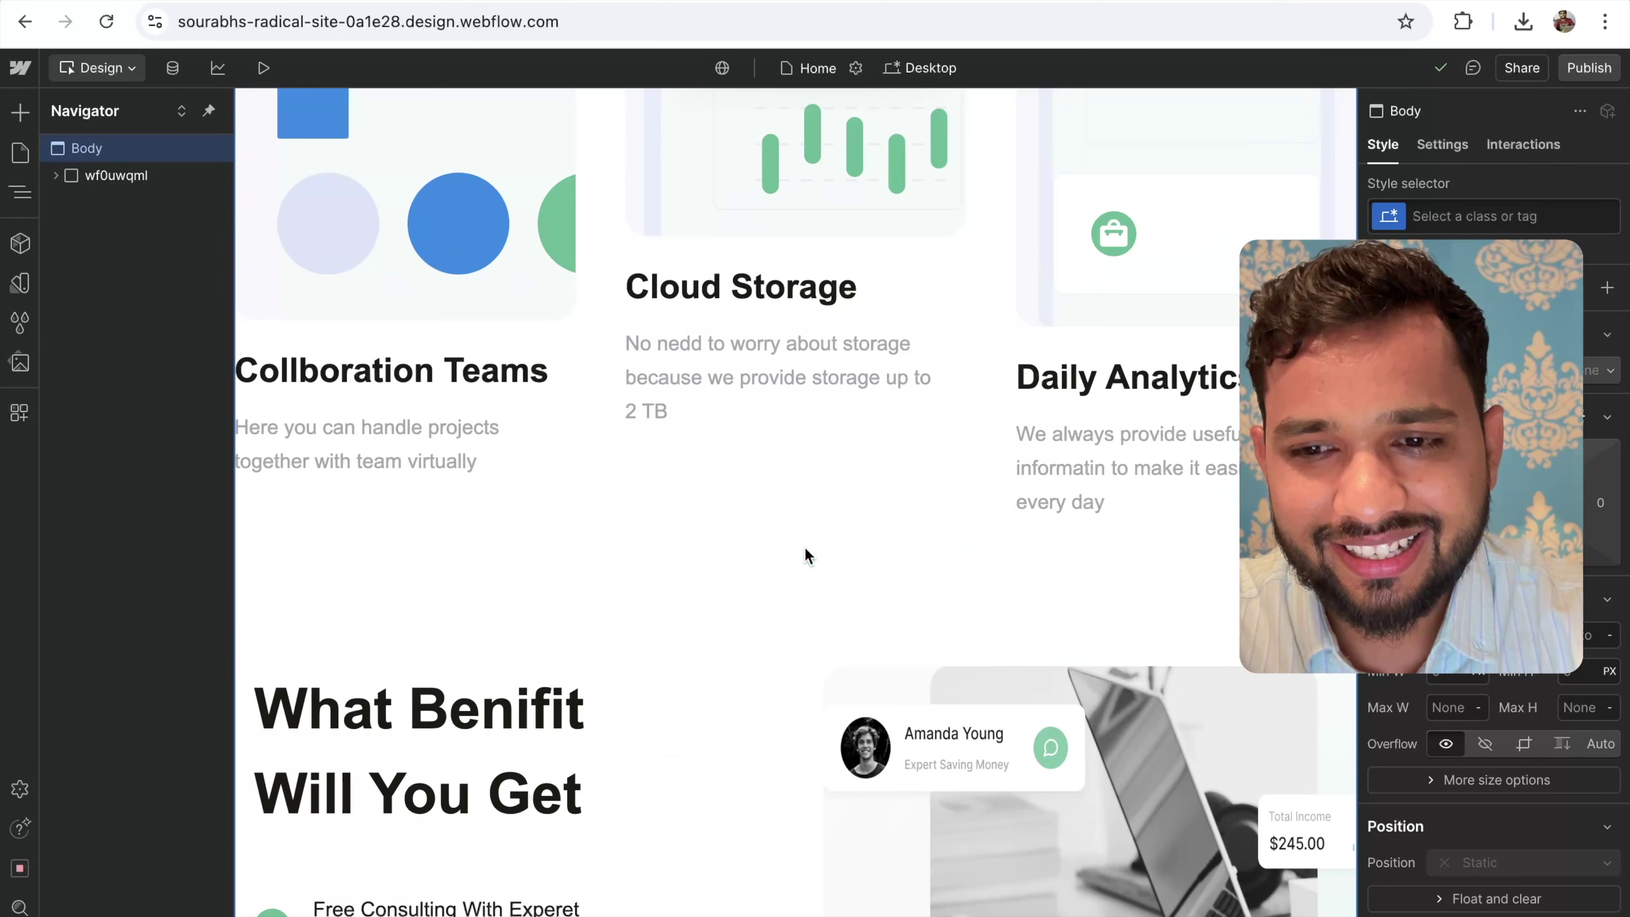